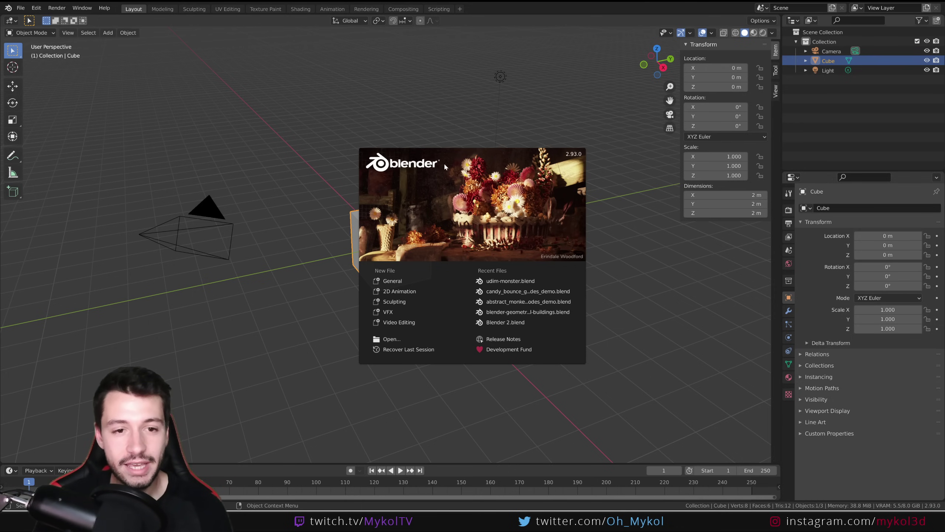
- Dismiss the splash screen and inspect the default cube from below and in perspective
click(357, 113)
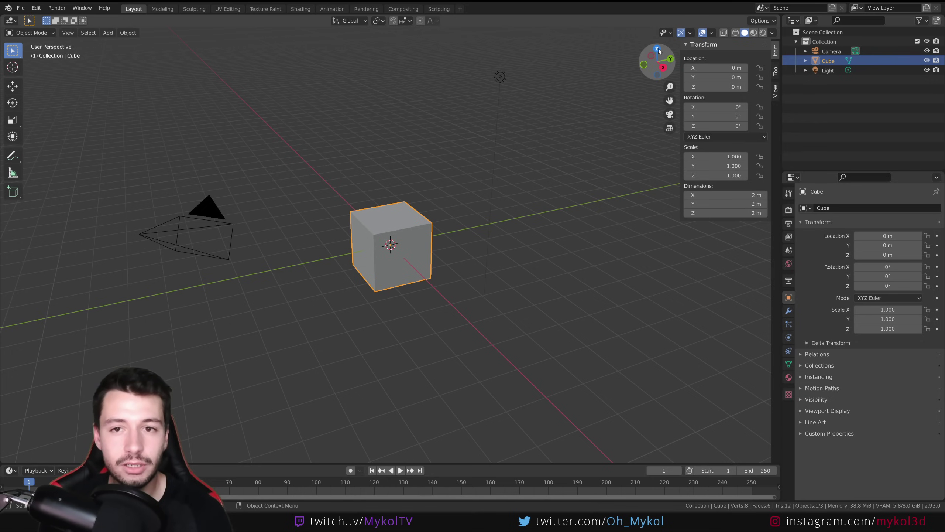
click(658, 77)
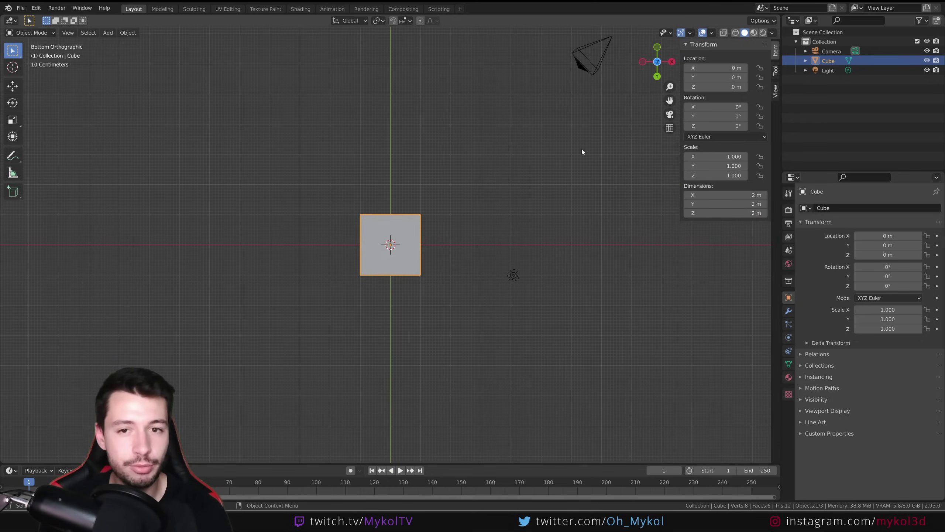
middle_drag(582, 150, 526, 289)
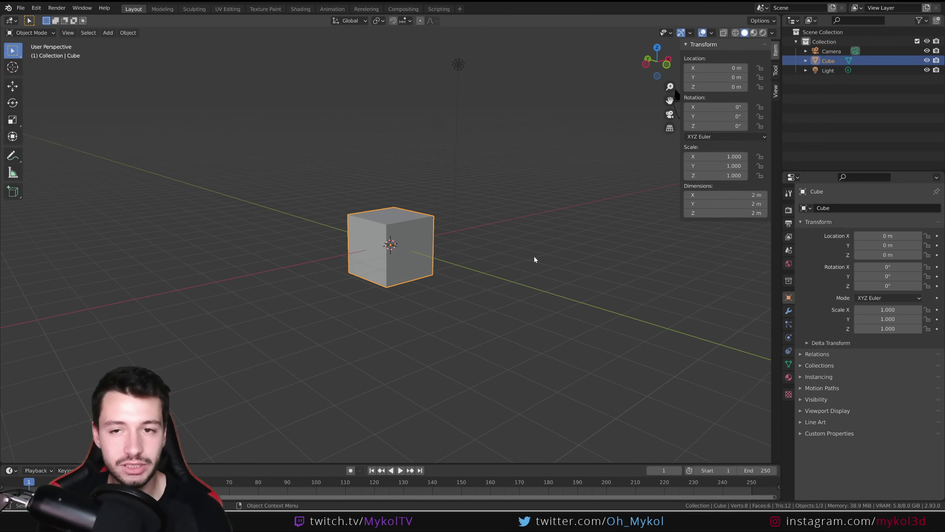
drag(661, 76, 625, 101)
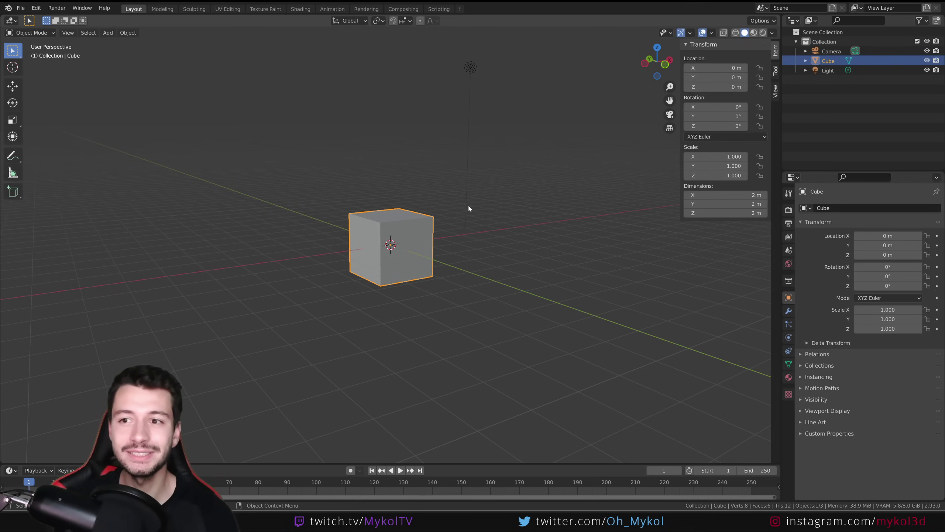
- Hide the cube in the viewport and make it visible again
click(927, 61)
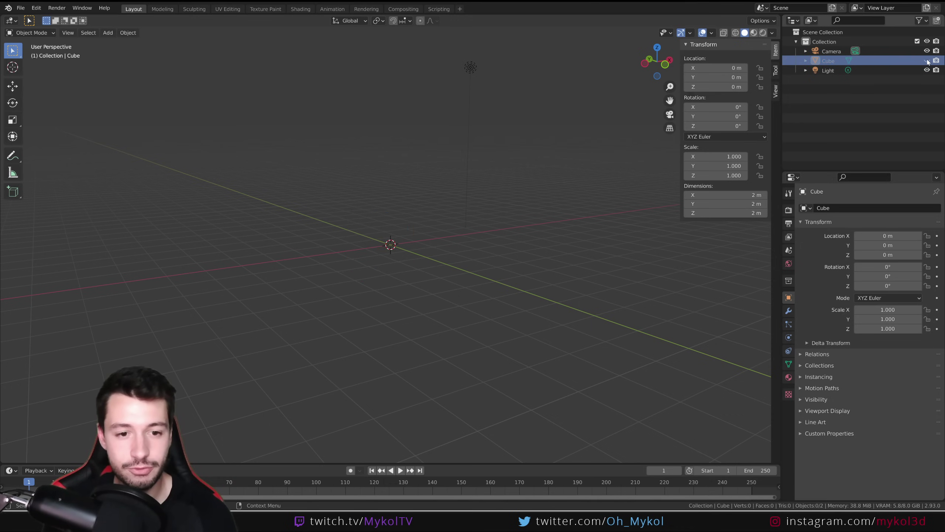
click(927, 61)
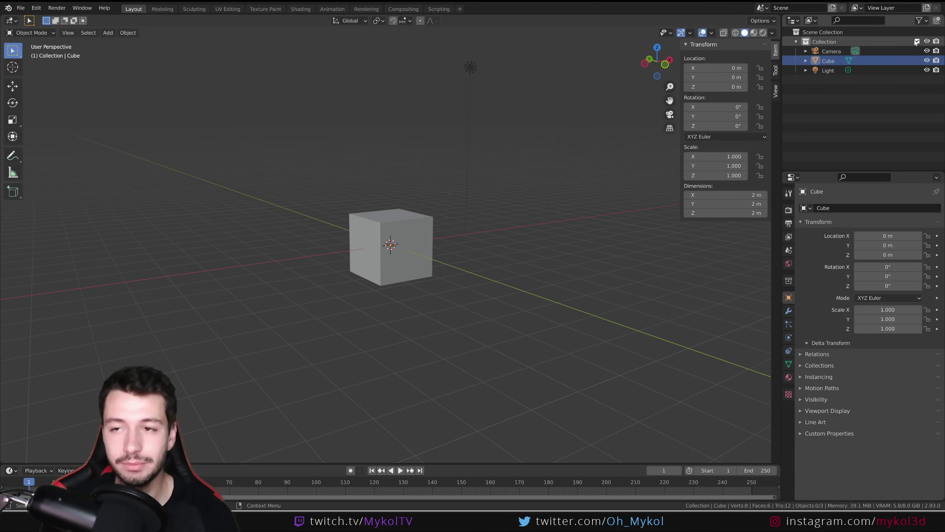
click(926, 22)
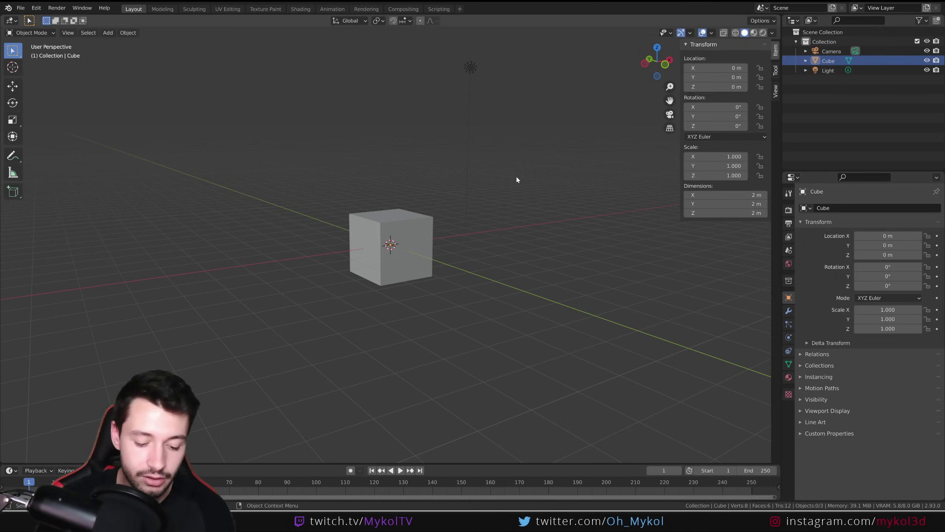
- Select the cube and try rotating it freely
click(408, 247)
key(r)
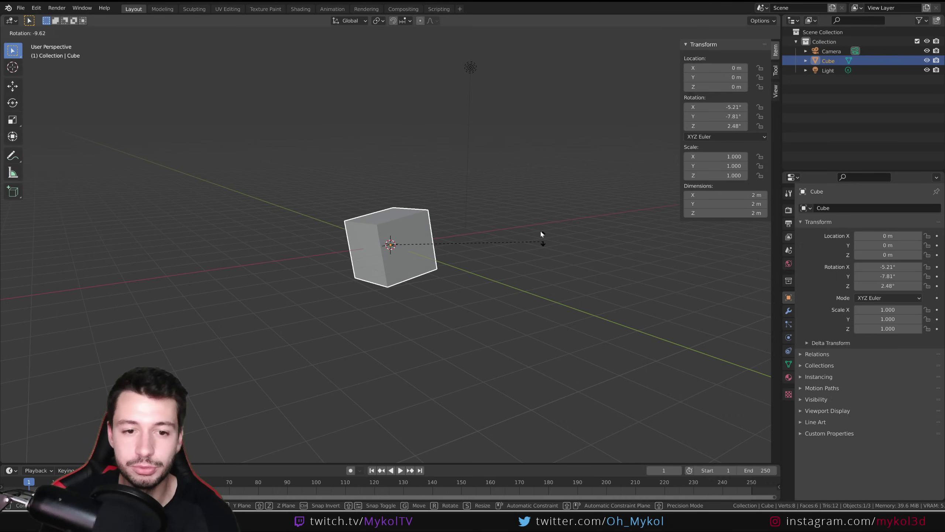
key(Escape)
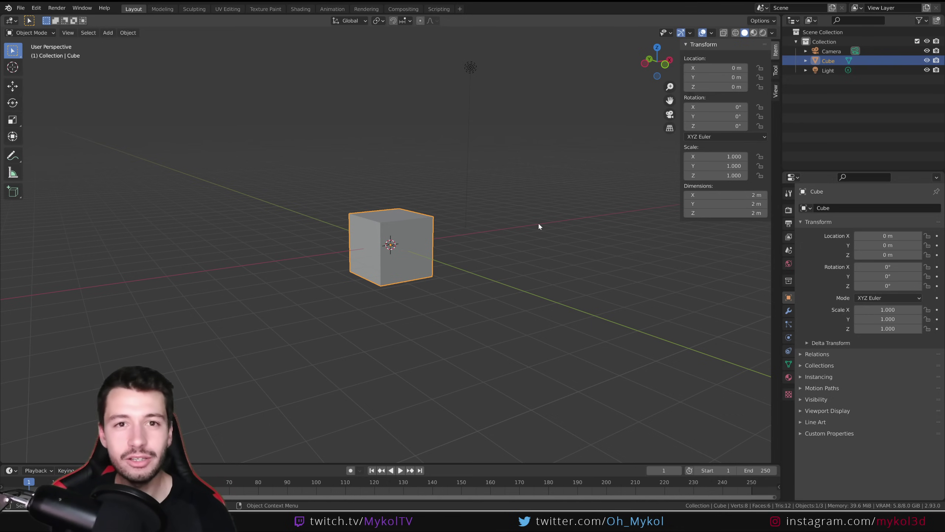
- Add a Subdivision Surface modifier to the cube and open the UV Smooth options in its advanced settings
click(788, 311)
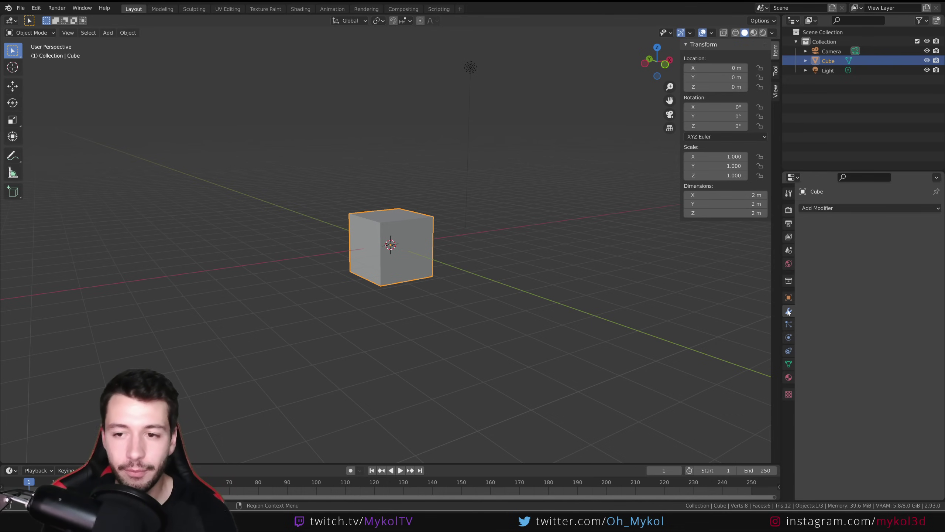
click(828, 209)
click(779, 379)
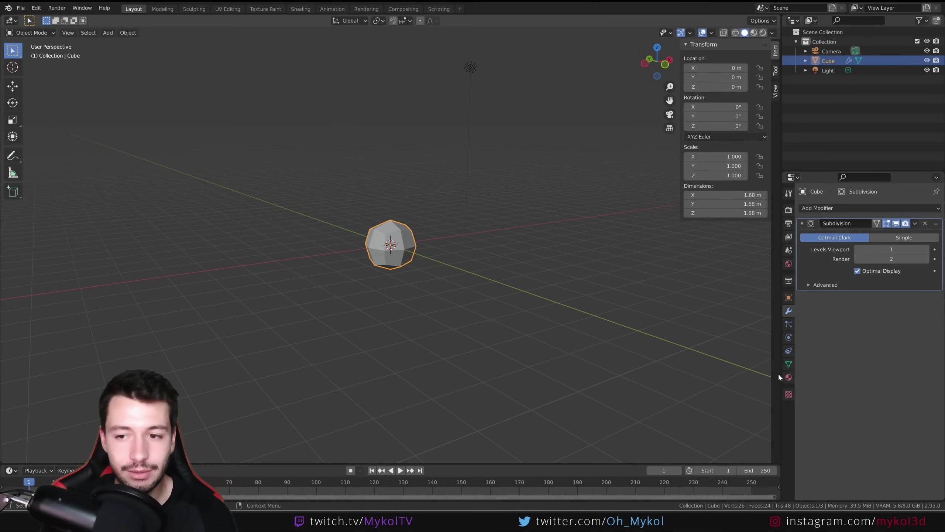
click(823, 285)
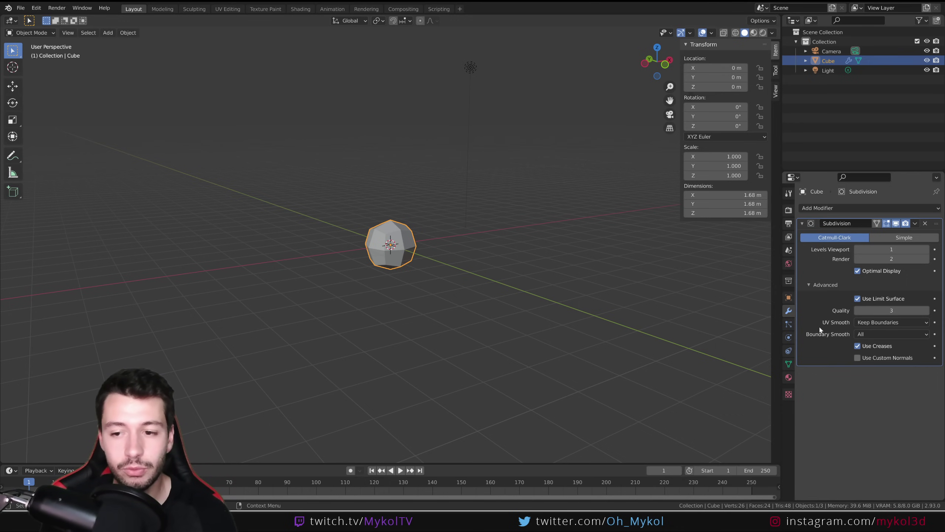
scroll(395, 232, up, 7)
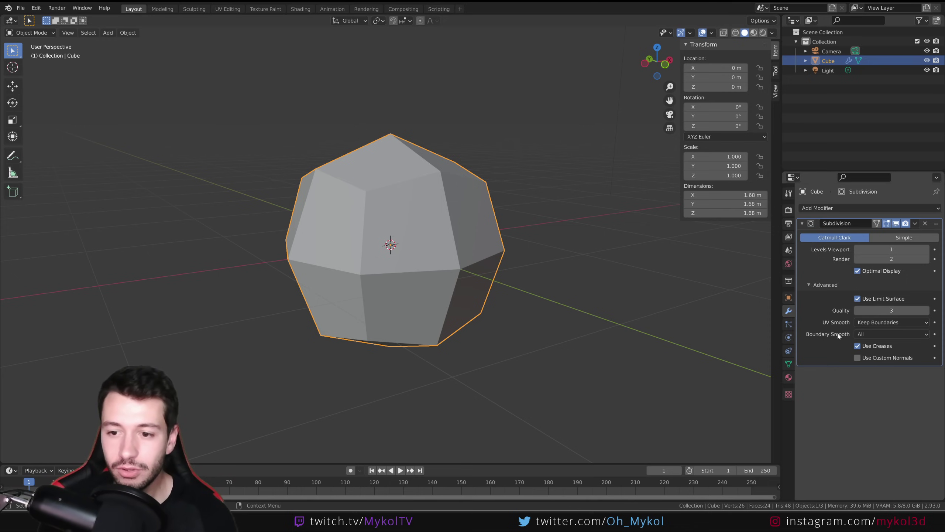
click(863, 322)
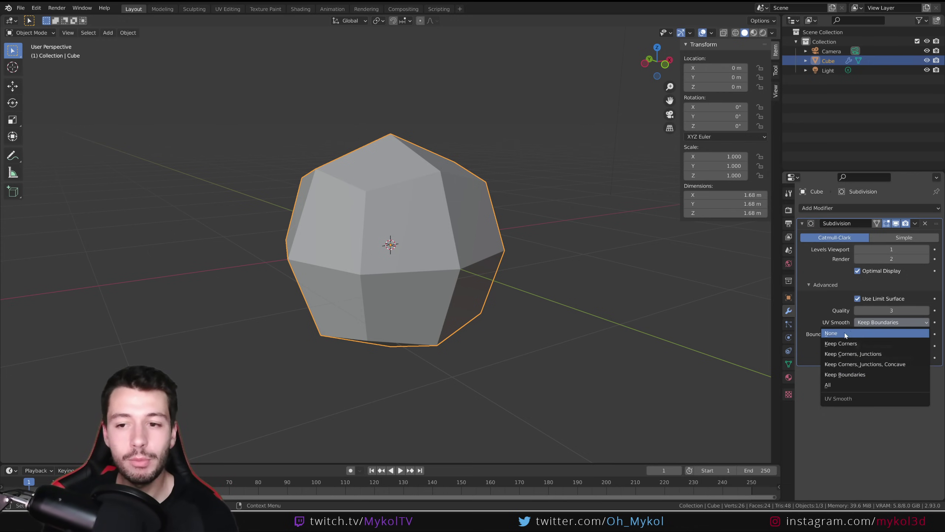
- Remove the Subdivision modifier from the cube and delete the cube from the scene
click(926, 223)
middle_drag(592, 274, 440, 271)
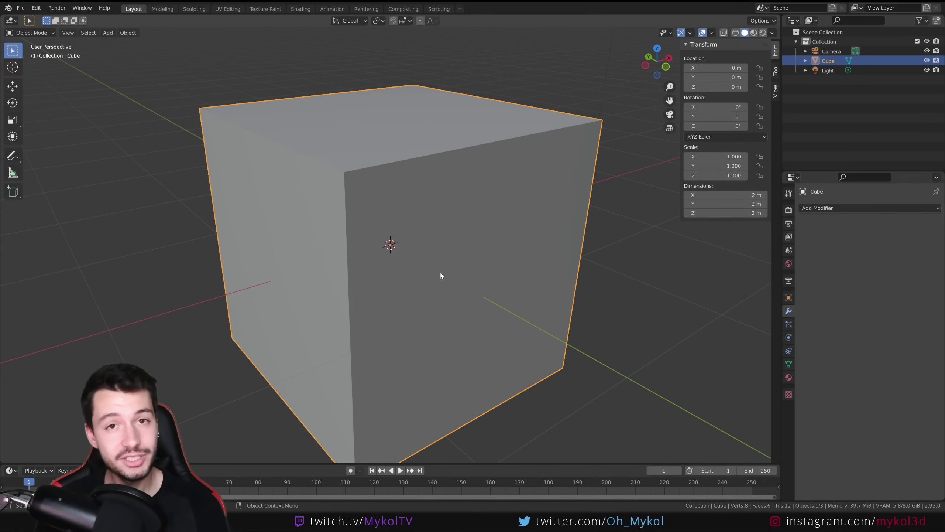
scroll(438, 270, down, 4)
key(Delete)
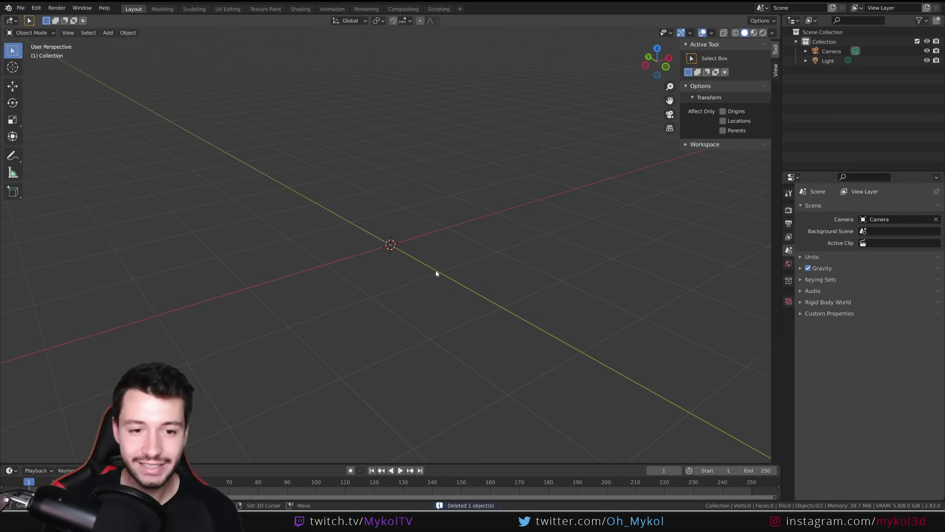
- Add a Bezier curve at the world origin and show it in top view
key(shift+a)
click(473, 271)
key(KP_7)
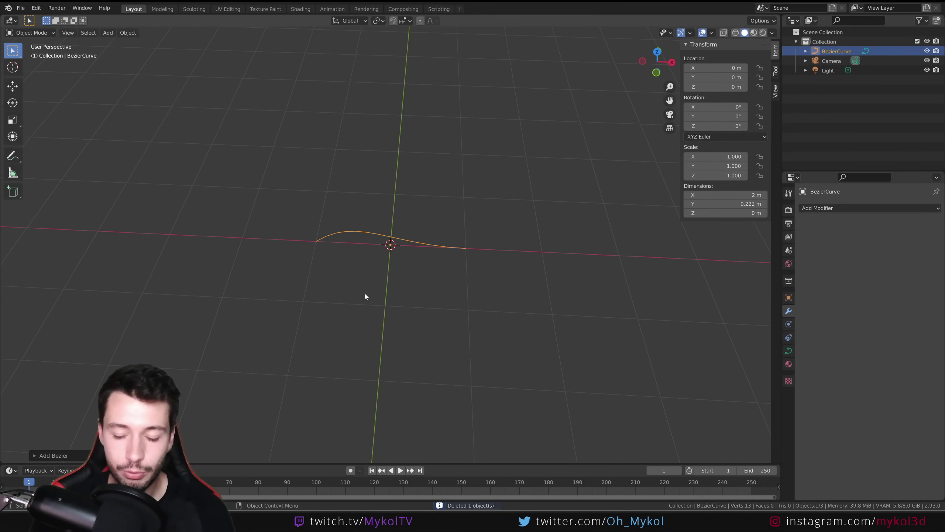
- Straighten the Bezier curve by moving its start point's raised handle along Y to 0 m, and return to Object Mode
key(Tab)
scroll(379, 290, up, 6)
click(279, 133)
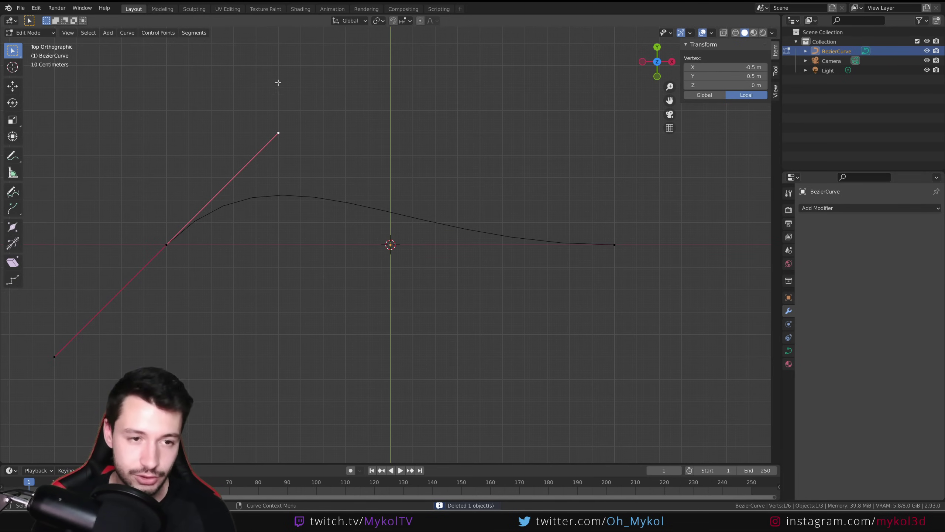
key(g)
key(y)
click(290, 192)
scroll(410, 231, down, 4)
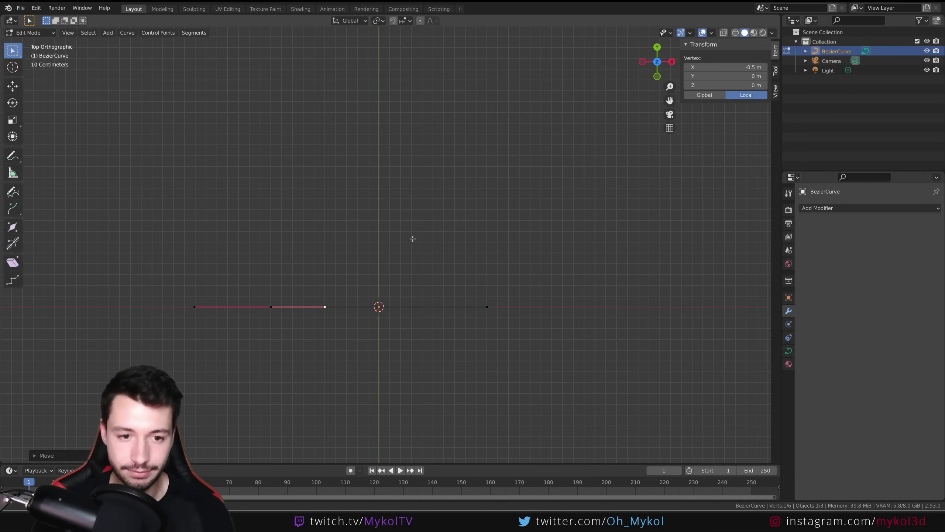
key(Tab)
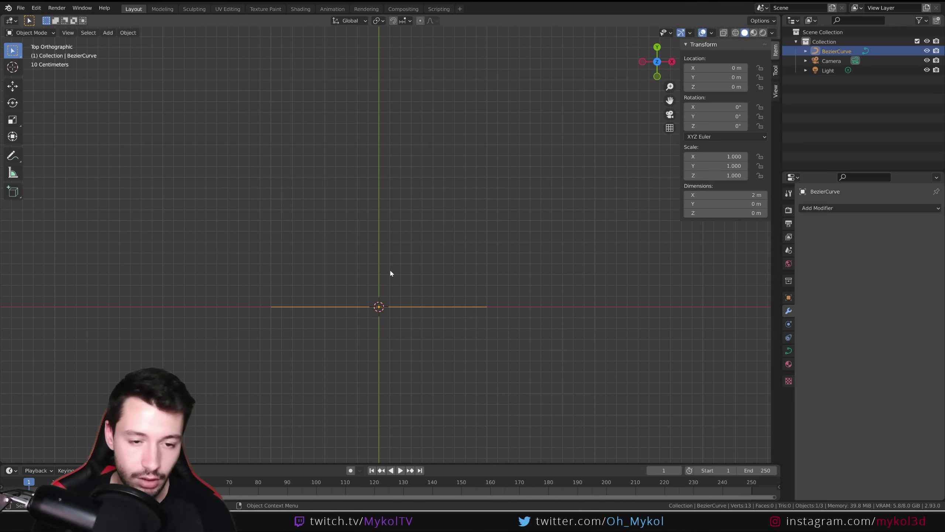
- Add a second Bezier curve and move it along positive Y, away from the straight curve
key(shift+a)
click(428, 268)
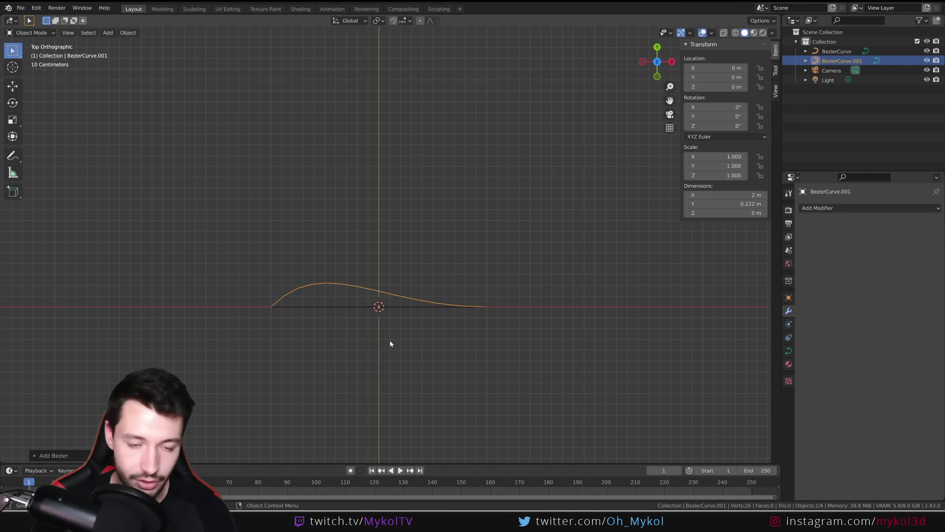
key(g)
key(y)
click(424, 312)
- Give the straight curve a round bevel with a depth of 0.15 m
click(466, 298)
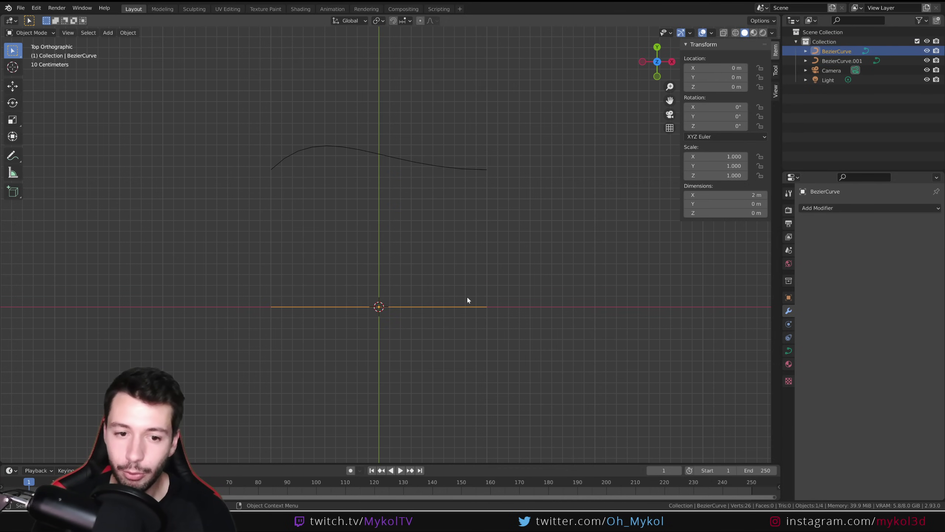
click(789, 351)
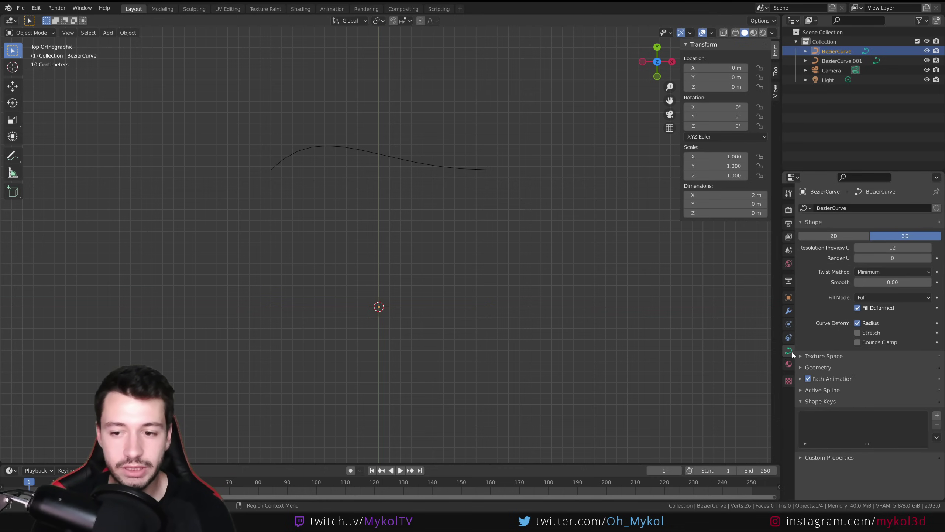
click(805, 367)
scroll(831, 419, down, 2)
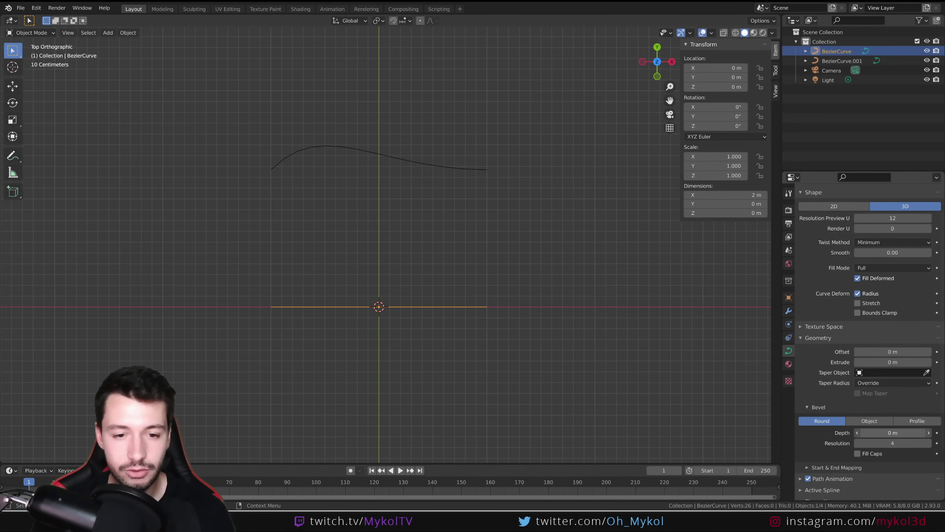
drag(893, 432, 913, 432)
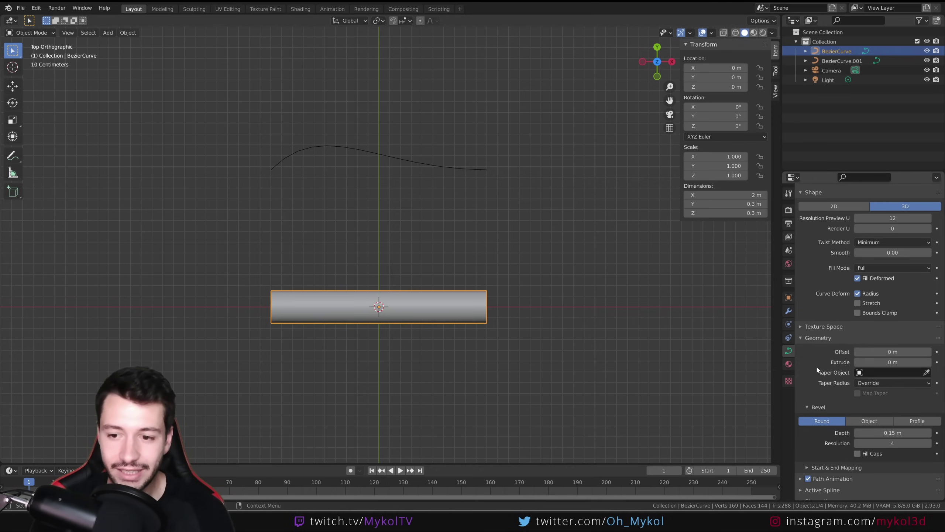
- Assign the wavy curve BezierCurve.001 as the straight curve's taper object
click(927, 373)
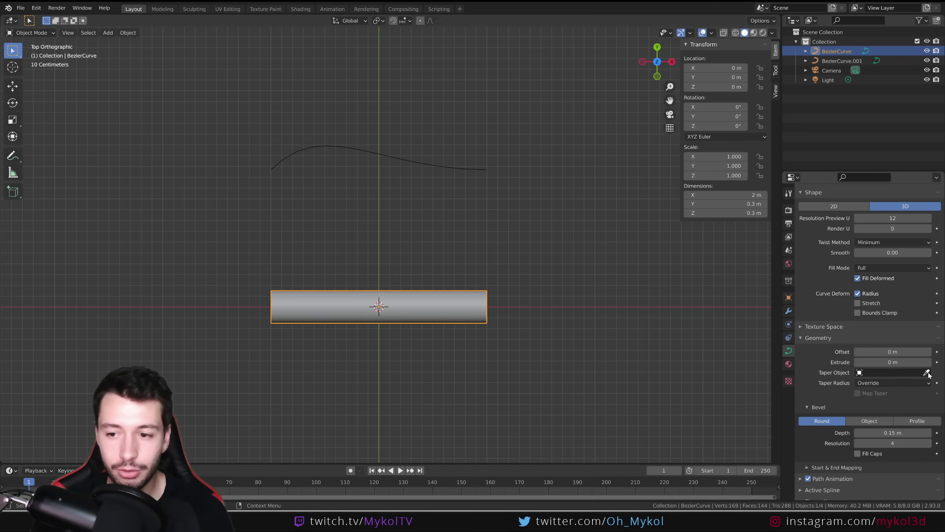
click(385, 153)
scroll(374, 262, up, 4)
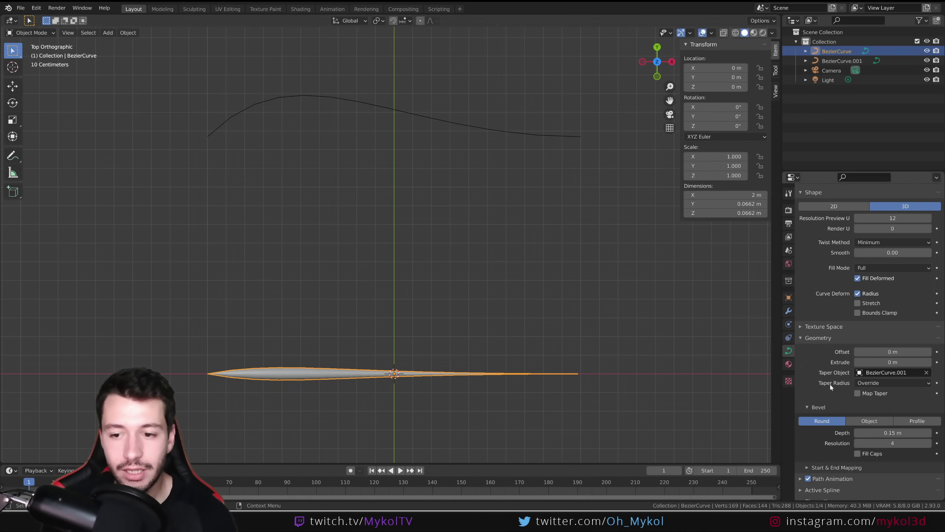
- Compare the Multiply and Add taper radius modes with Override on the beveled curve, and set it back to Override
click(872, 383)
click(868, 403)
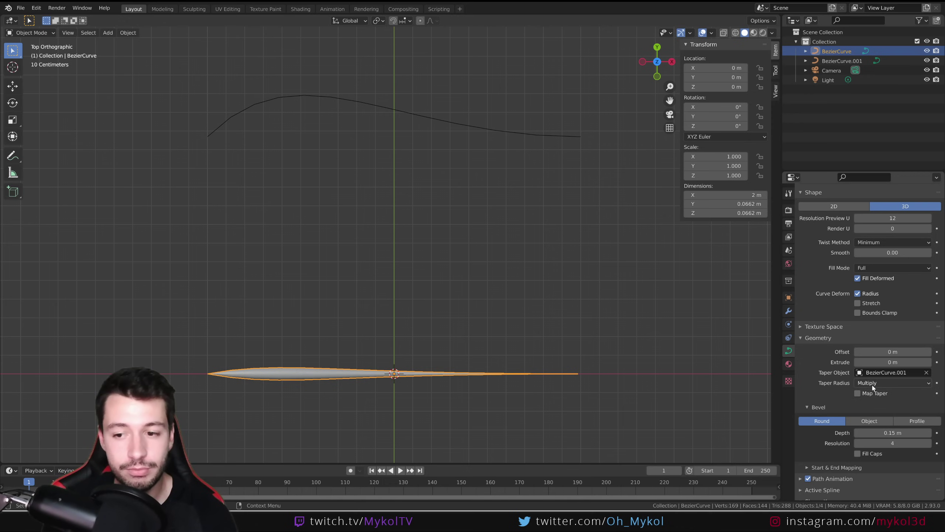
click(872, 384)
click(863, 414)
click(868, 382)
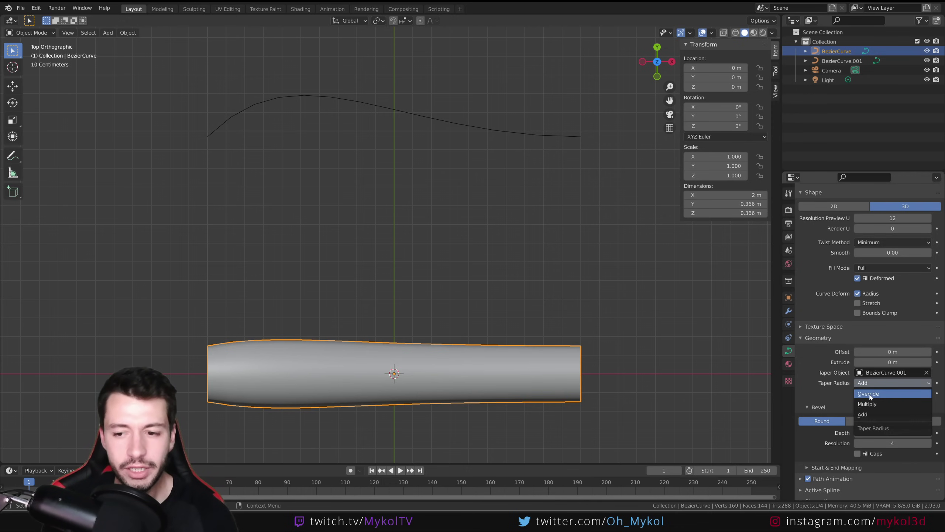
click(870, 395)
click(871, 383)
click(868, 403)
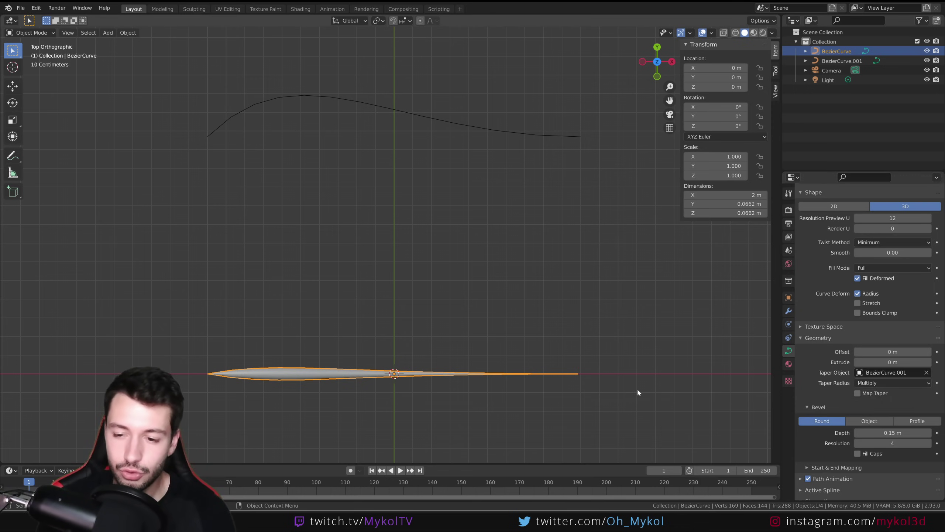
click(885, 383)
click(883, 394)
- Select the beveled curve's start control point in Edit Mode and try to fatten its radius with the taper applied
key(Tab)
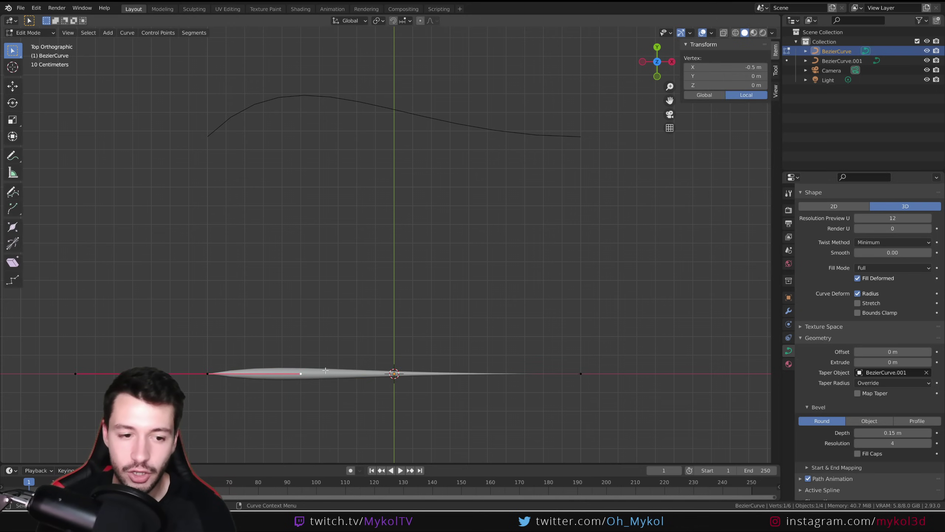
click(212, 377)
key(alt+s)
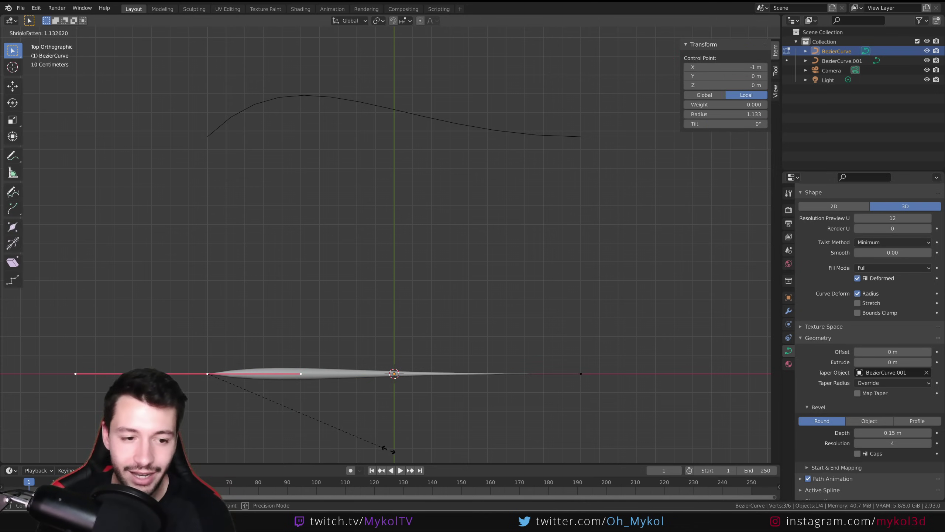
key(Escape)
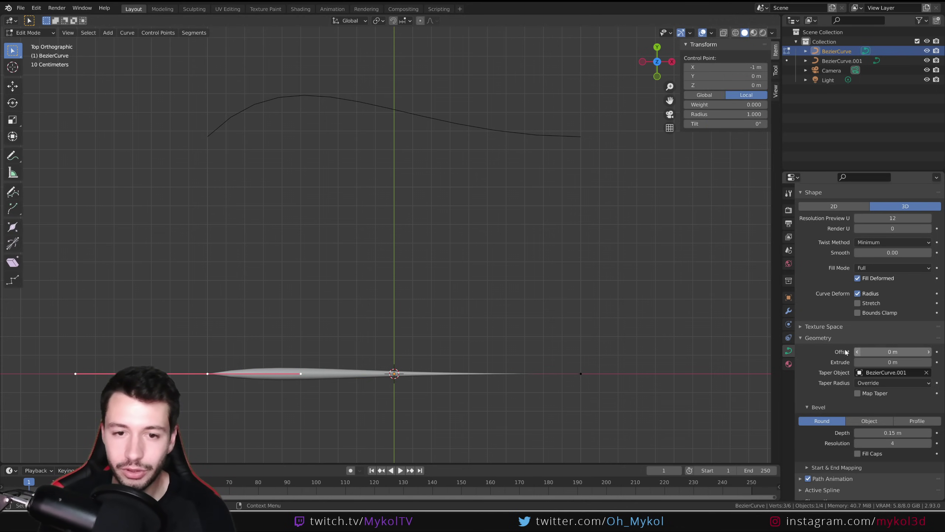
- Clear the straight curve's taper object and fatten its start control point to a radius of about 2.41
click(928, 373)
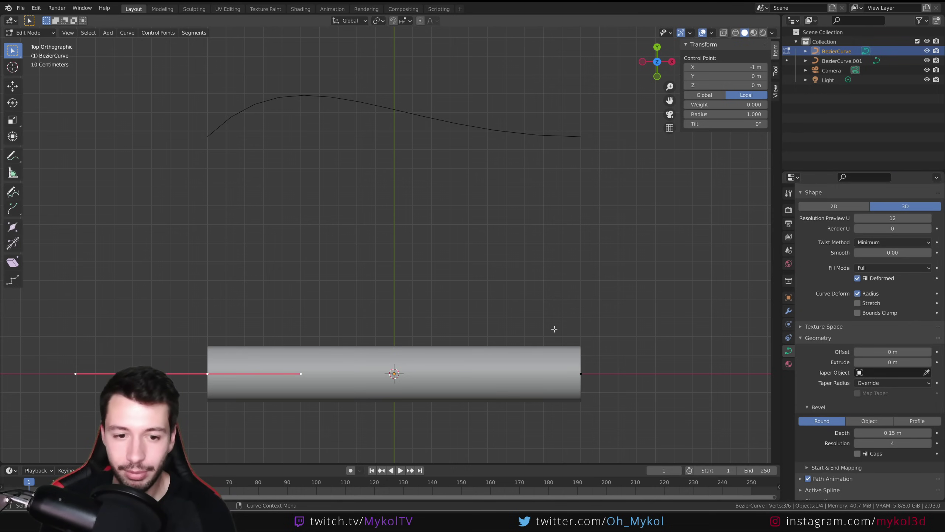
key(alt+s)
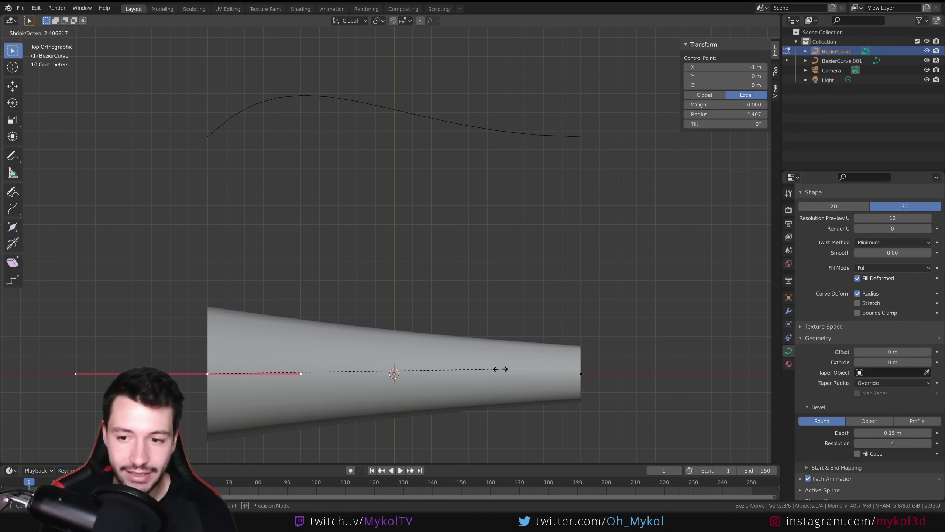
click(499, 370)
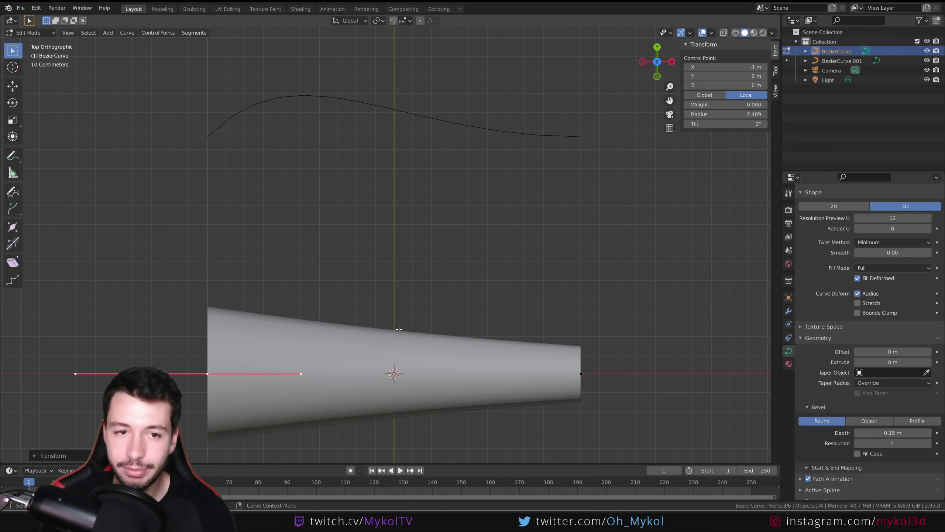
- Return to Object Mode and assign the wavy curve BezierCurve.001 as the taper object again
key(Tab)
click(926, 373)
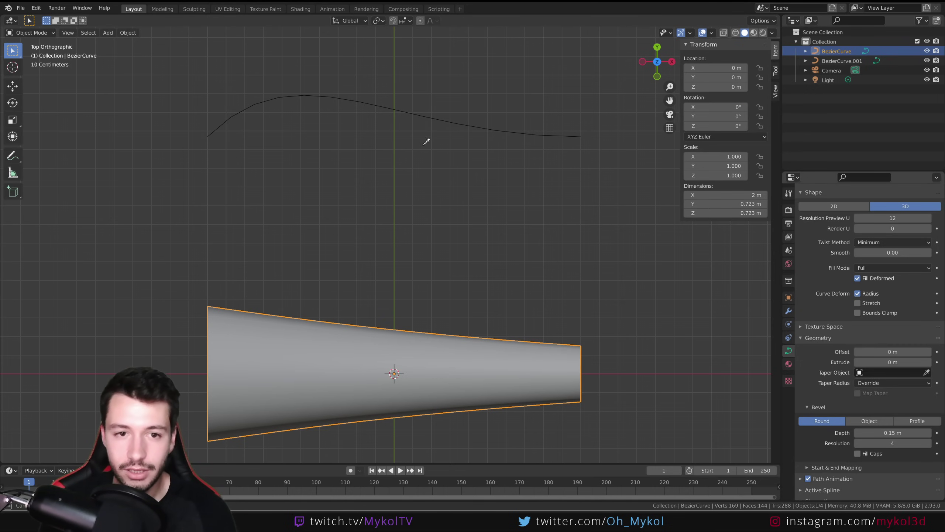
click(419, 112)
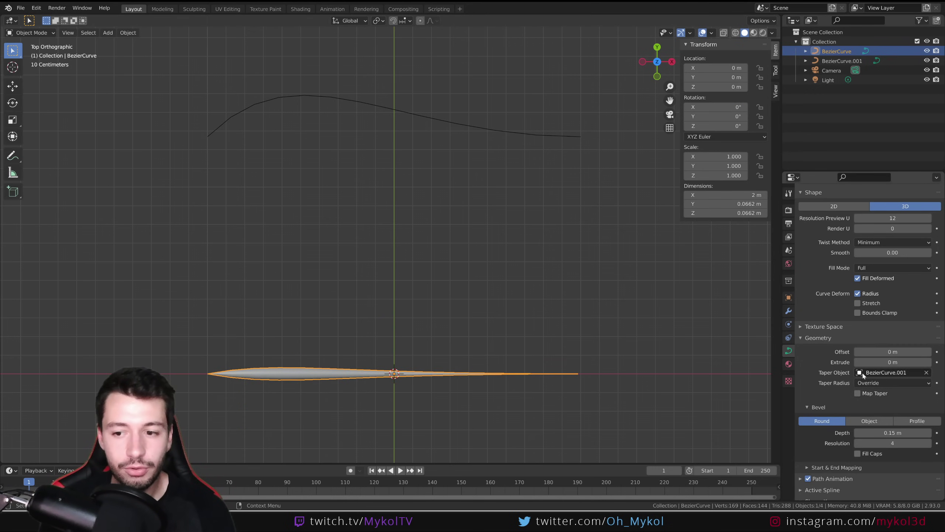
- Compare the Multiply and Override taper radius modes on the fattened curve, and leave the mode on Multiply
click(879, 382)
click(876, 404)
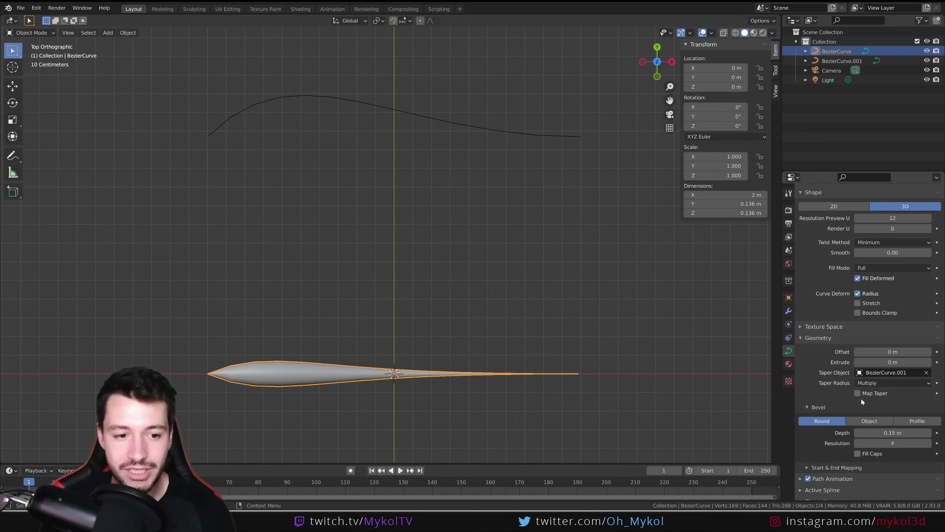
click(878, 383)
click(871, 394)
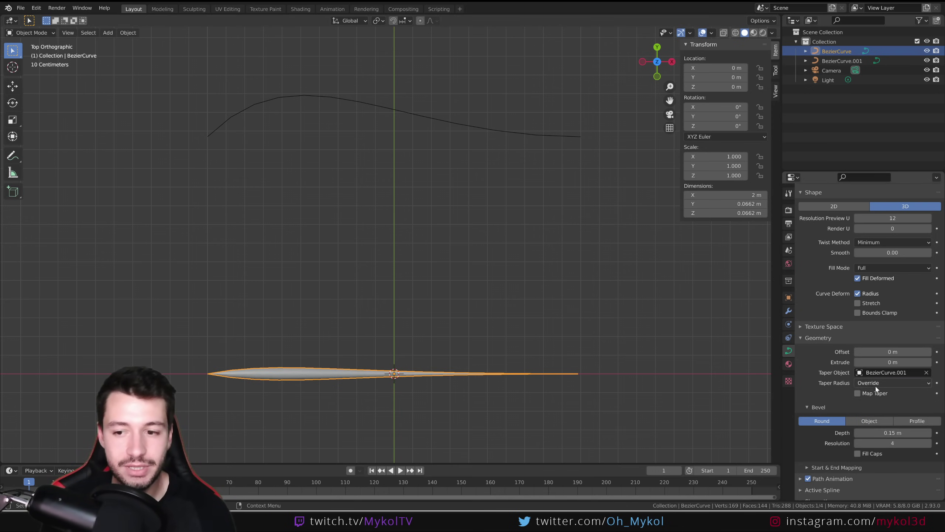
click(875, 383)
click(868, 404)
click(873, 384)
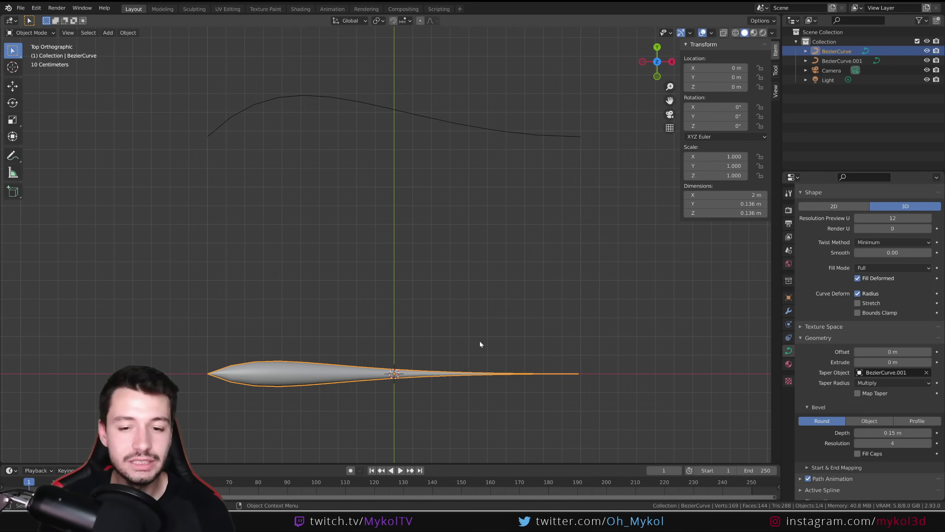
scroll(376, 368, up, 3)
shift+middle_drag(375, 368, 350, 294)
scroll(392, 212, down, 2)
click(880, 380)
click(880, 393)
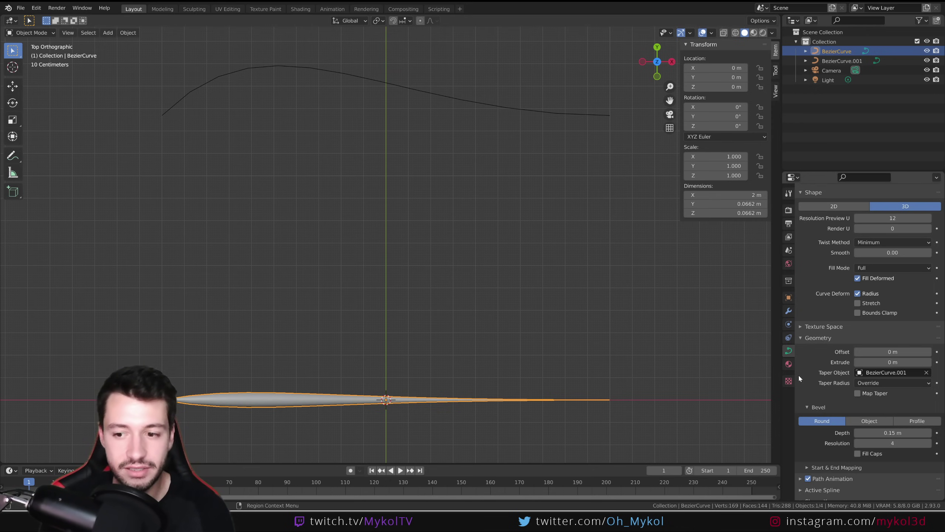
click(892, 383)
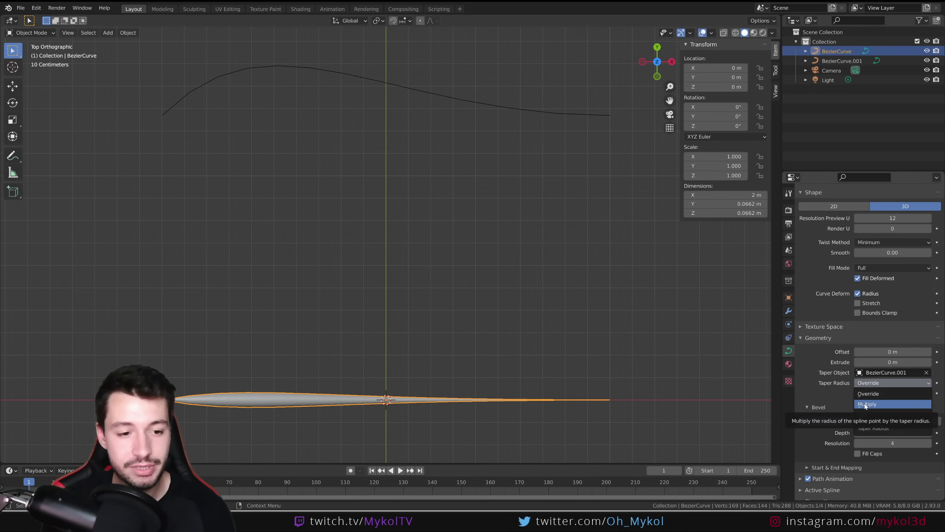
click(866, 404)
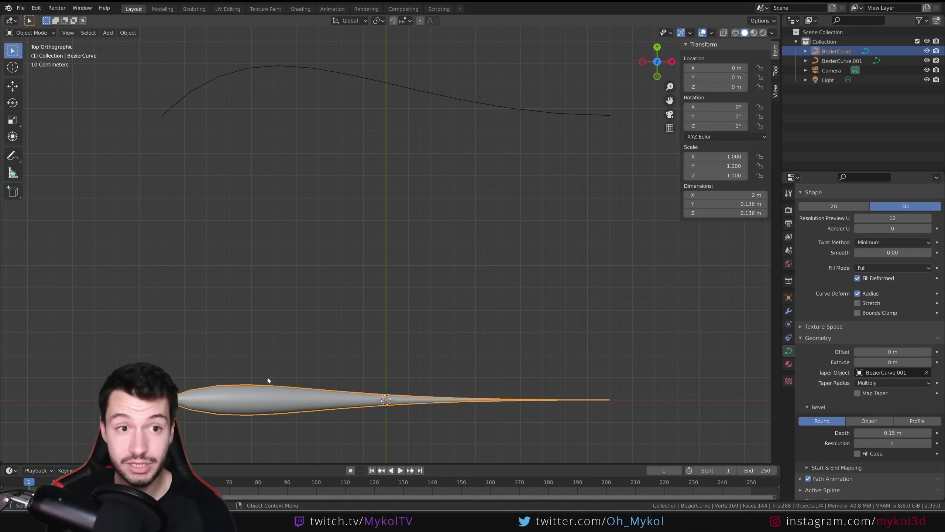
- In Edit Mode on the wavy taper curve, raise the start point's upper handle along Y by somewhat more than 0.3 m
click(288, 70)
key(Tab)
shift+middle_drag(289, 70, 332, 190)
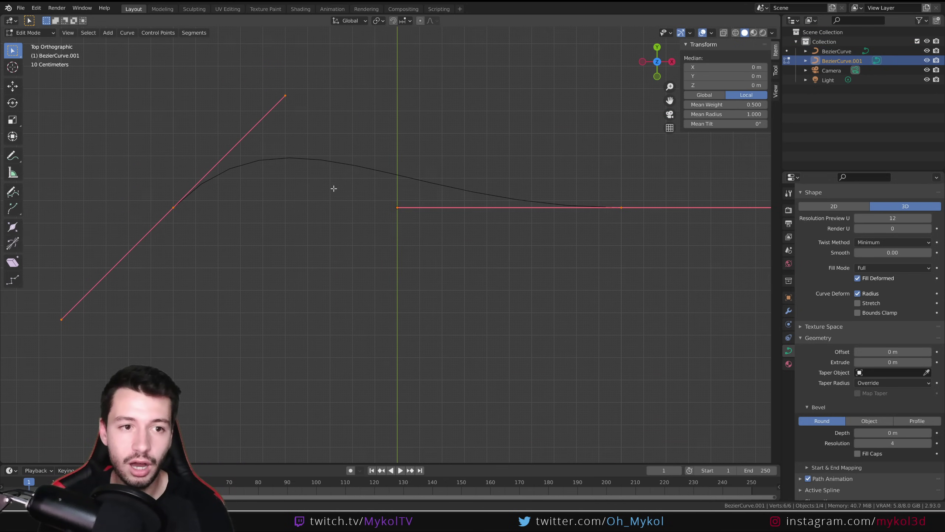
click(285, 95)
scroll(306, 247, down, 4)
key(g)
key(y)
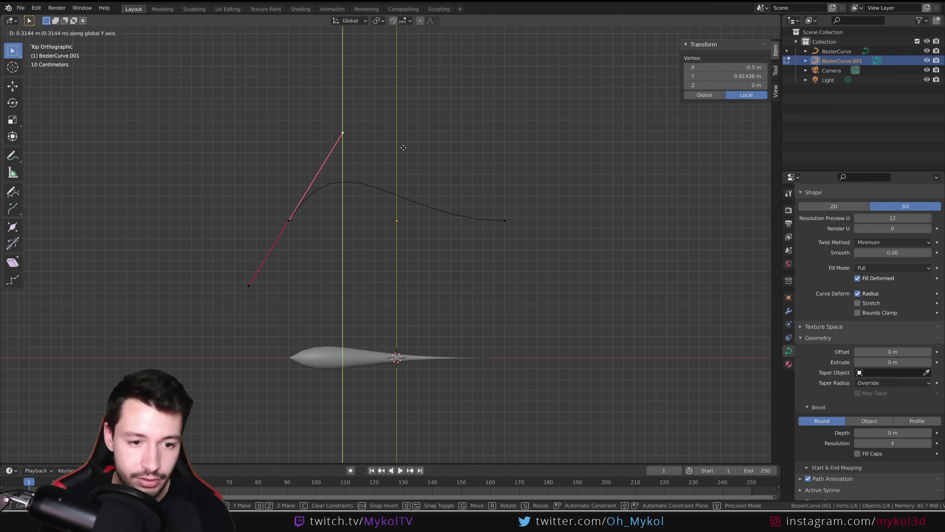
click(502, 222)
- Move the taper curve's end point inward and extrude a new control point to about X 1.27 m, Y 0.56 m
click(504, 220)
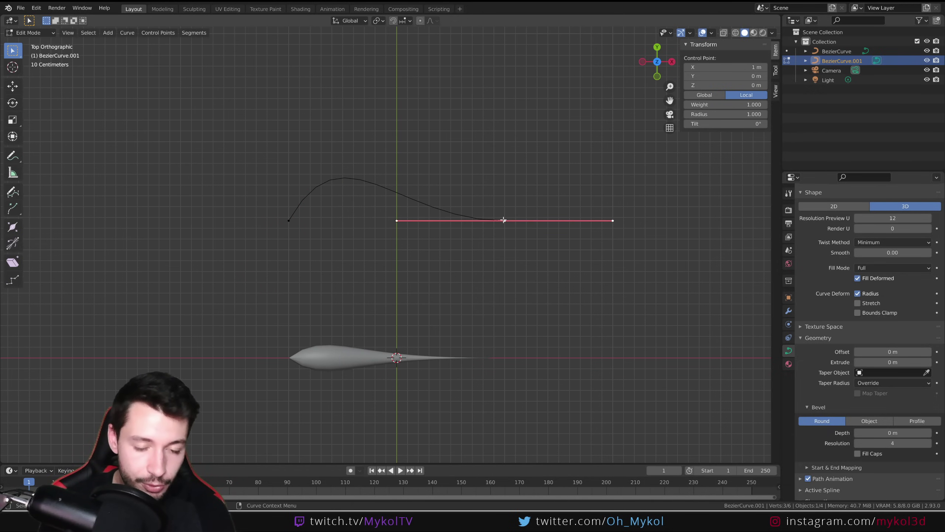
key(g)
click(423, 219)
key(e)
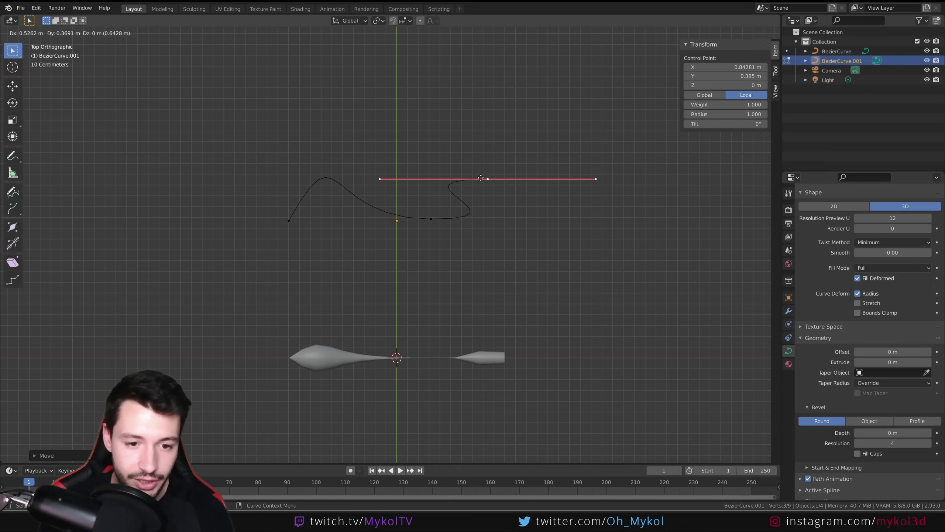
click(525, 160)
- Move the taper curve's middle control point upward in Y and return to Object Mode
scroll(428, 299, up, 3)
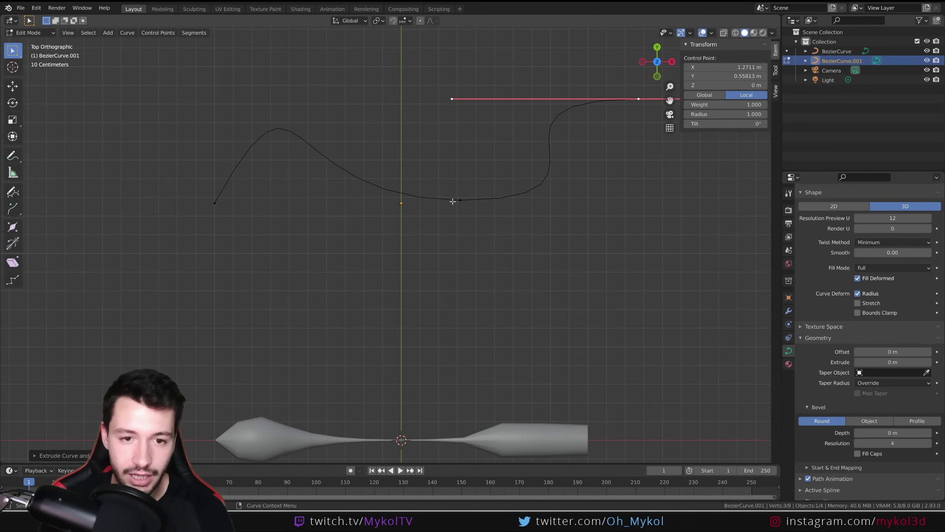
key(g)
click(444, 224)
key(Tab)
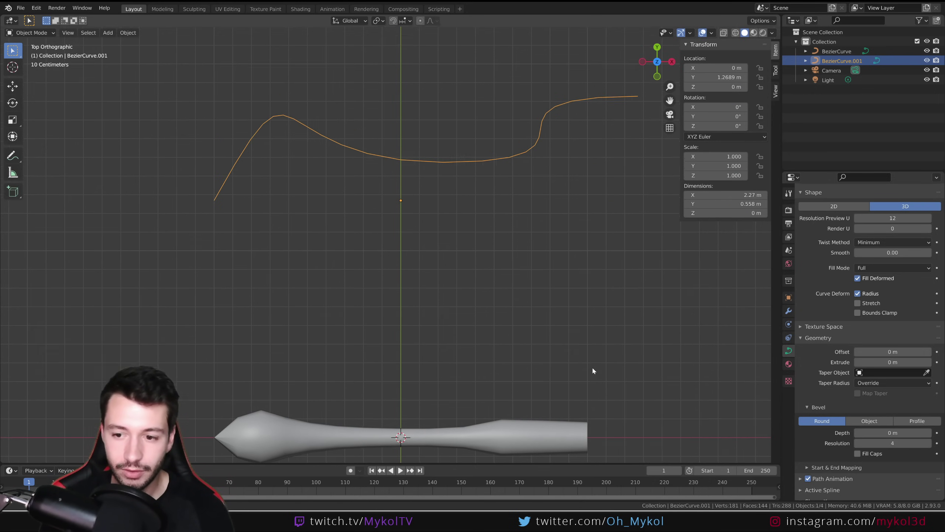
- Select the beveled curve and compare Override with Multiply using the reshaped taper, finishing on Multiply
shift+middle_drag(592, 366, 591, 335)
click(882, 380)
click(540, 414)
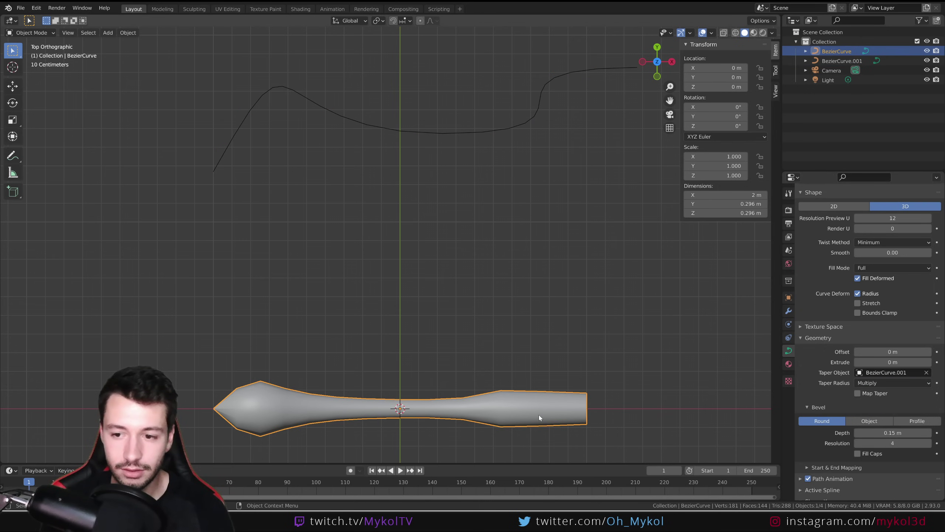
click(890, 372)
click(882, 390)
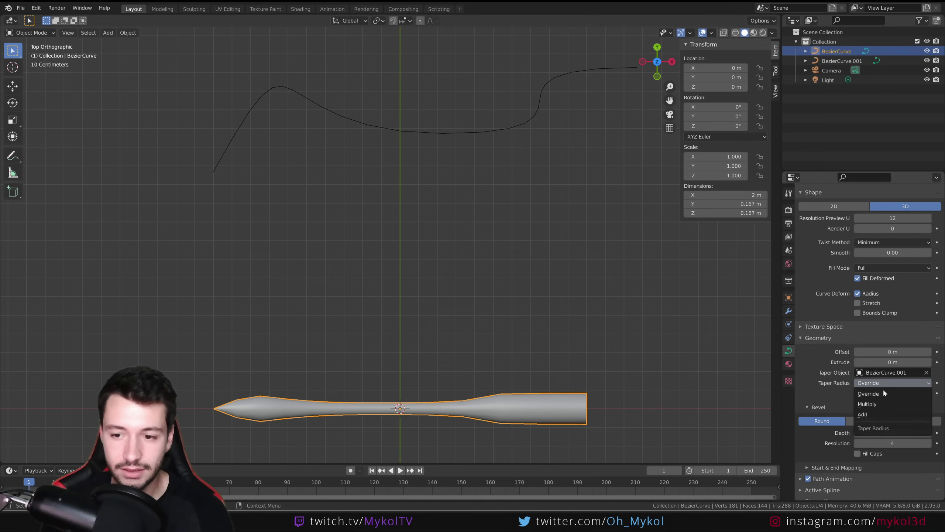
click(883, 383)
click(883, 402)
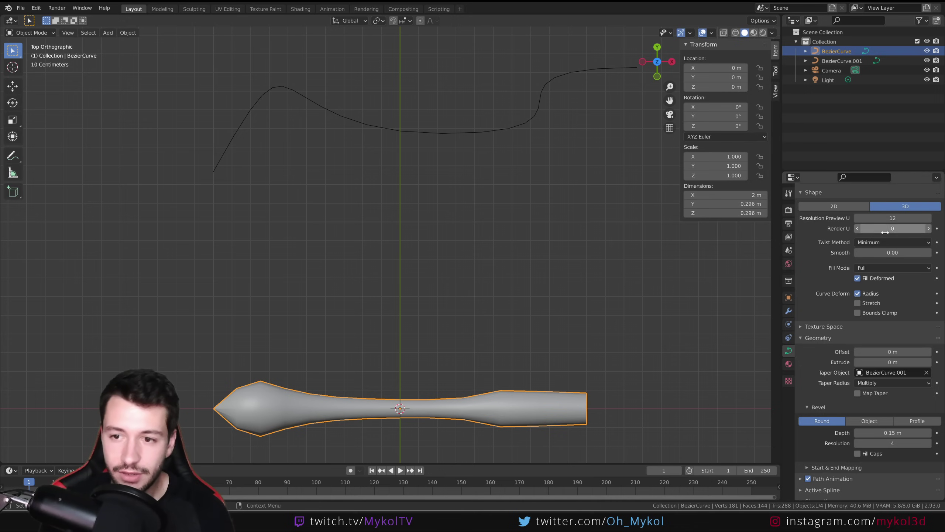
- Raise the beveled curve's preview resolution to 41 and set its taper radius mode to Add
drag(893, 218, 919, 218)
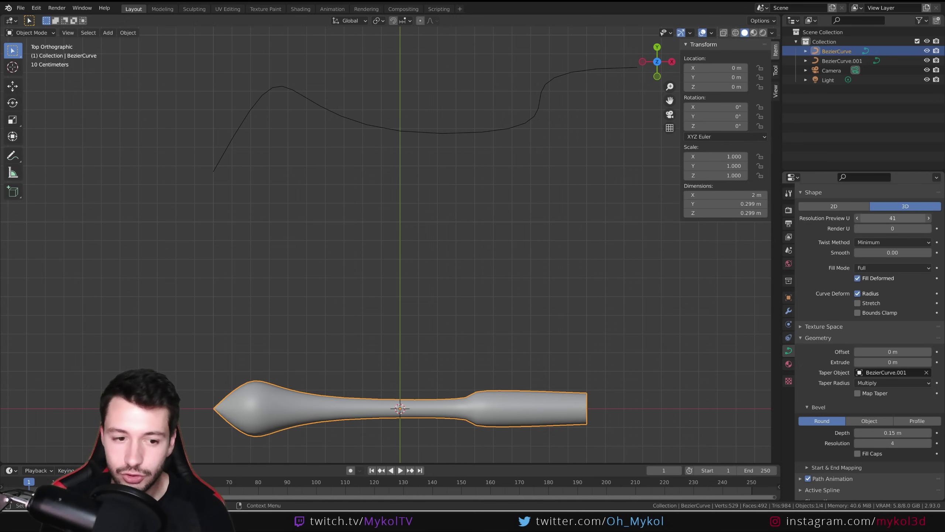
click(883, 382)
click(874, 413)
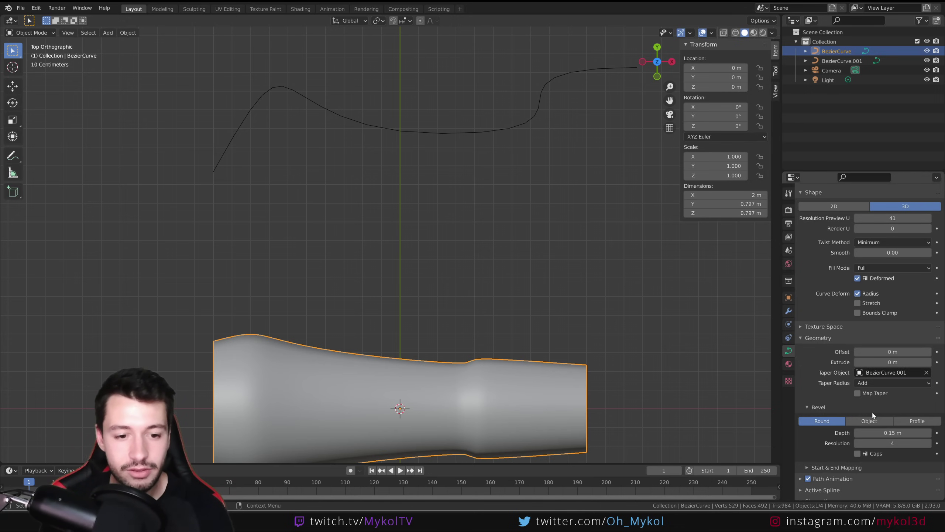
scroll(459, 302, down, 1)
shift+middle_drag(459, 301, 444, 287)
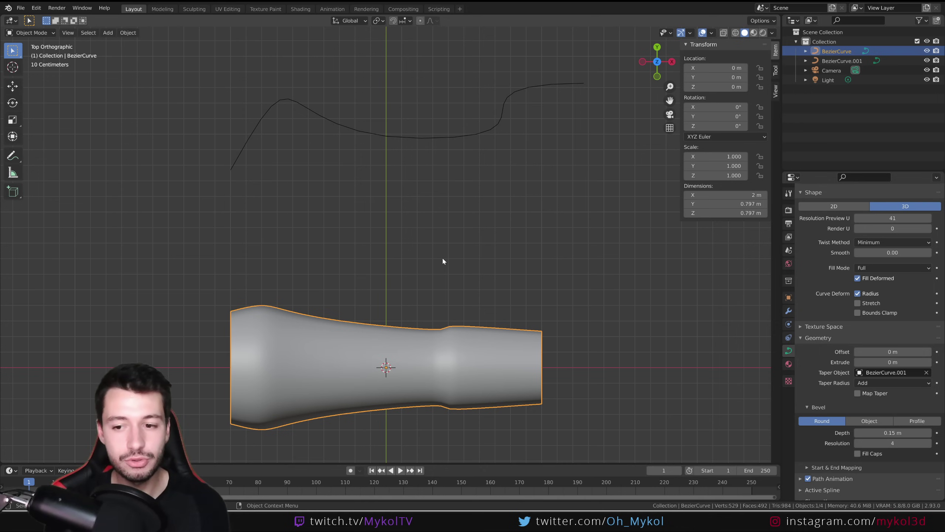
- Start a new General file in place of the curve scene
click(337, 122)
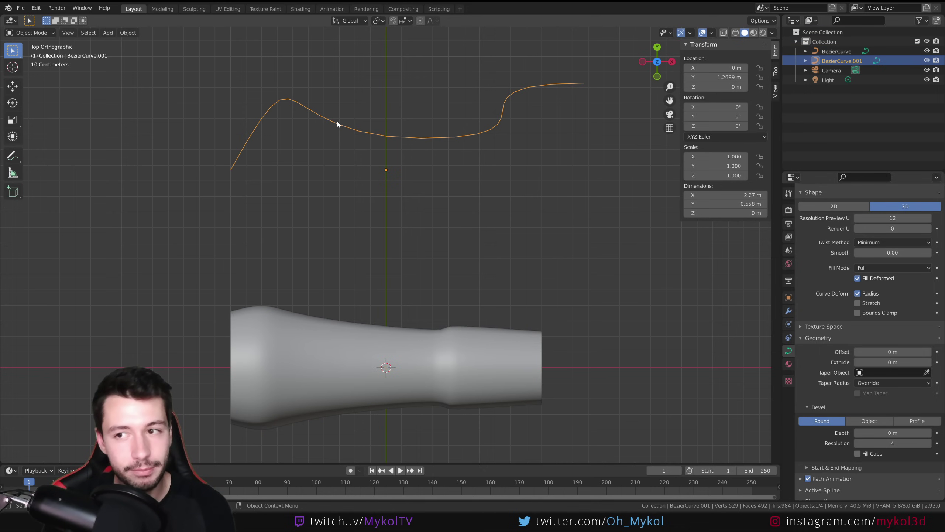
click(10, 20)
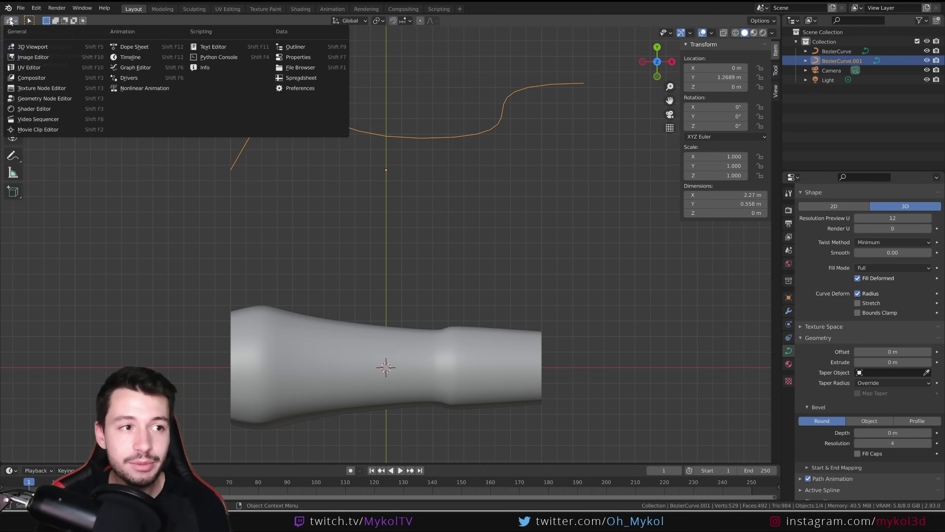
click(20, 7)
mouse_move(56, 18)
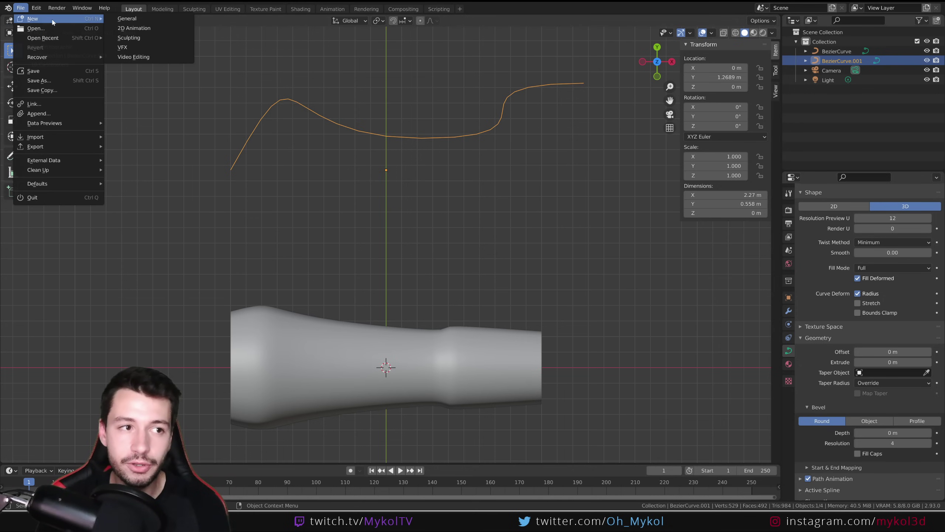
click(172, 22)
click(491, 272)
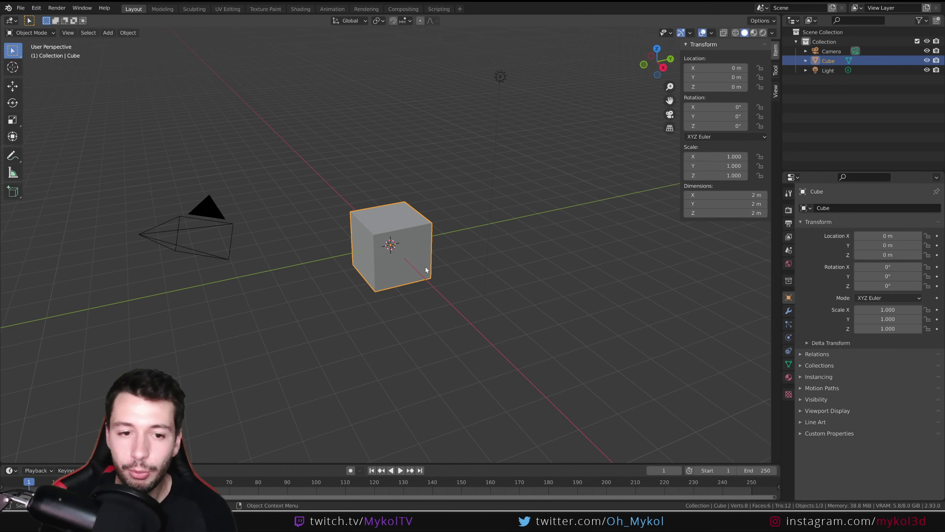
- Give the default cube a level 2 Subdivision modifier and duplicate it about 4.44 m along the X axis
middle_drag(349, 284, 422, 261)
key(ctrl+2)
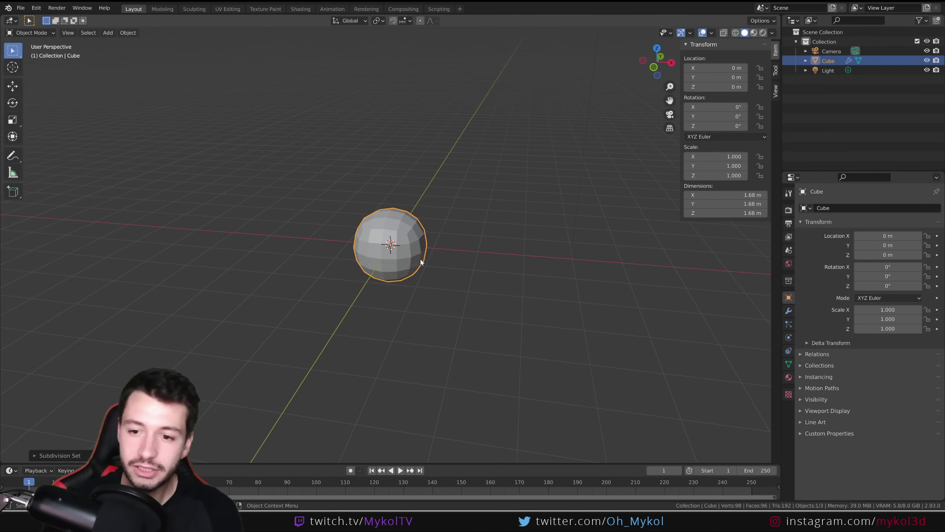
key(shift+d)
key(x)
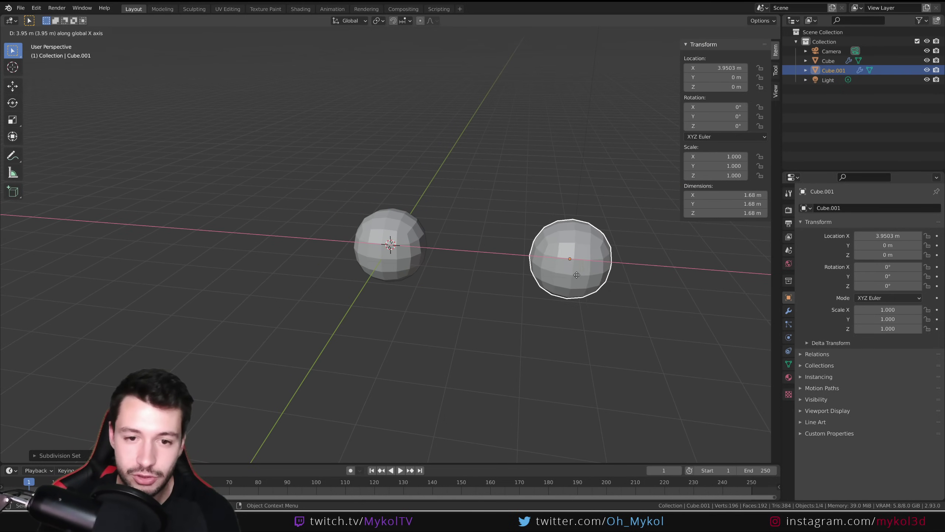
click(684, 284)
- Set the duplicate's subdivision to level 3 and apply the Subdivision modifier on both objects
key(ctrl+3)
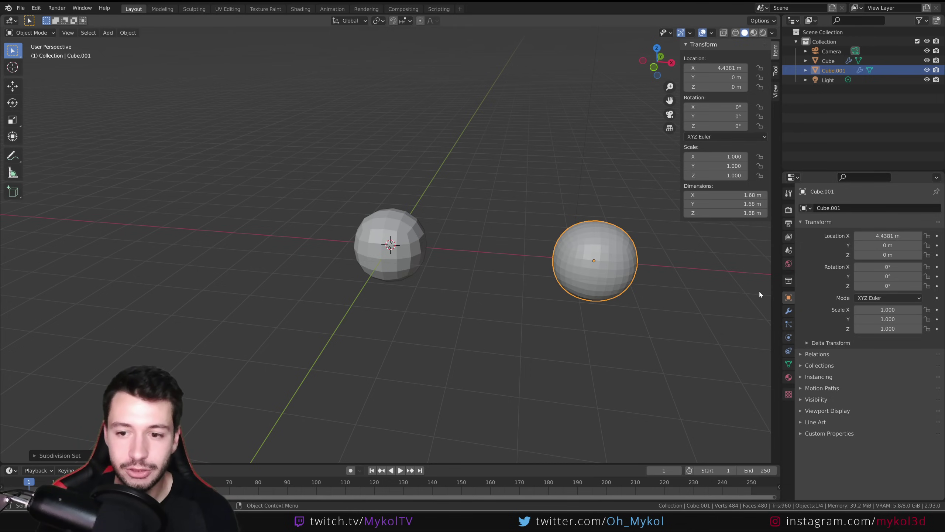
click(789, 311)
key(ctrl+a)
click(410, 247)
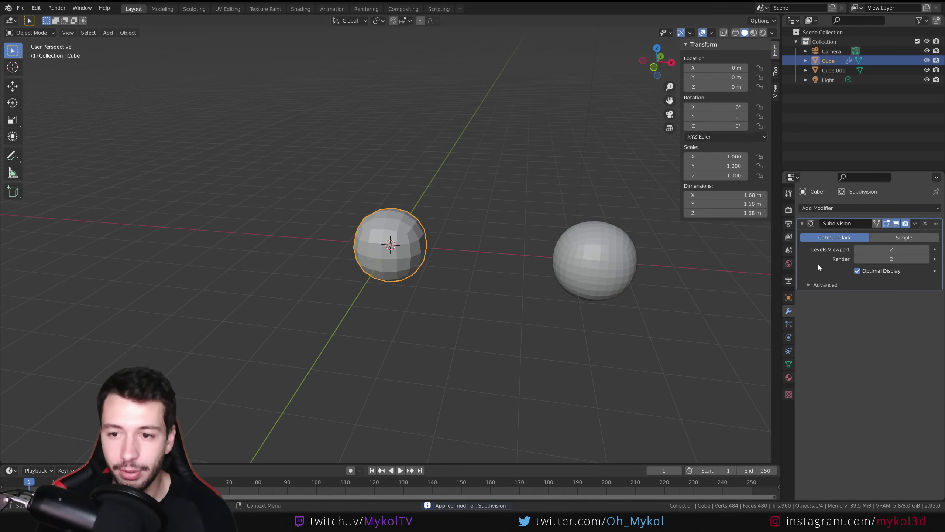
key(ctrl+a)
- Apply Shade Smooth to both subdivided spheres
scroll(439, 249, up, 3)
shift+middle_drag(499, 261, 422, 260)
right_click(349, 229)
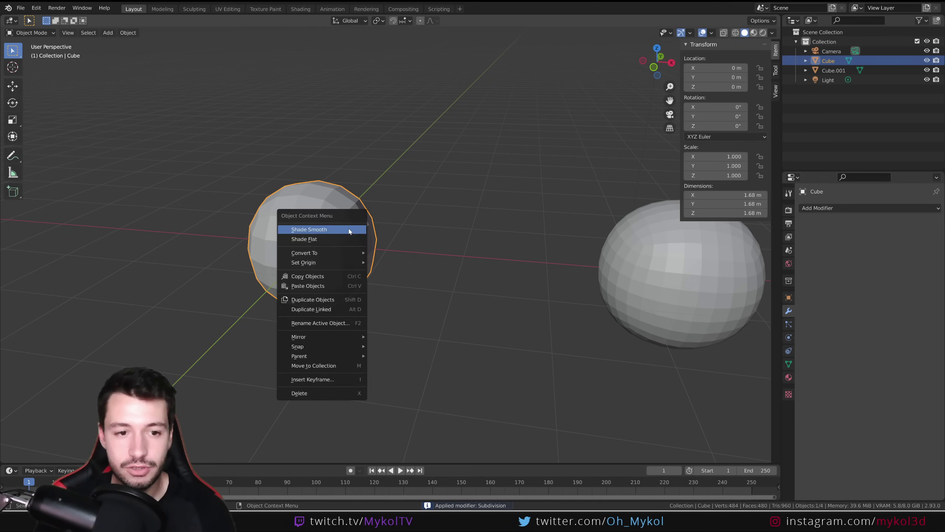
click(348, 229)
click(681, 258)
right_click(681, 258)
click(681, 258)
shift+middle_drag(503, 220, 435, 220)
- Switch the original sphere at the world origin to Sculpt Mode
click(237, 216)
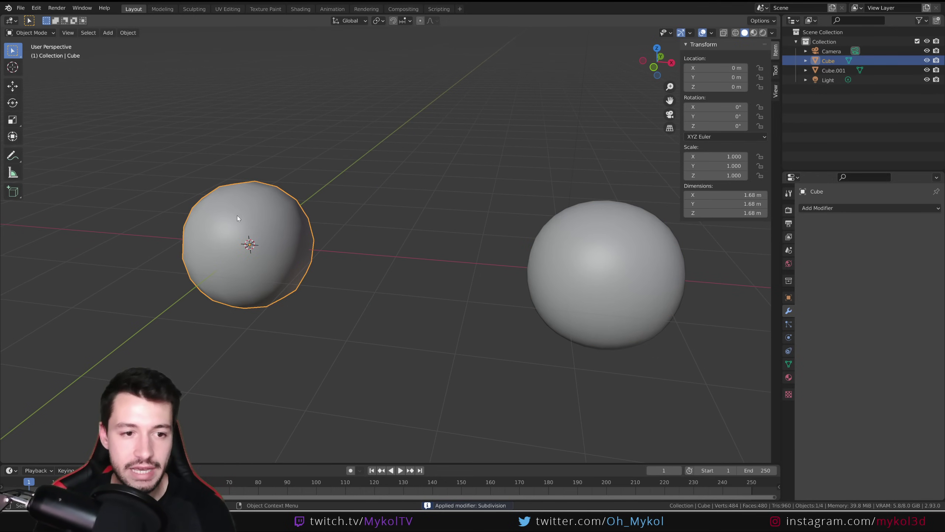
middle_drag(238, 217, 352, 225)
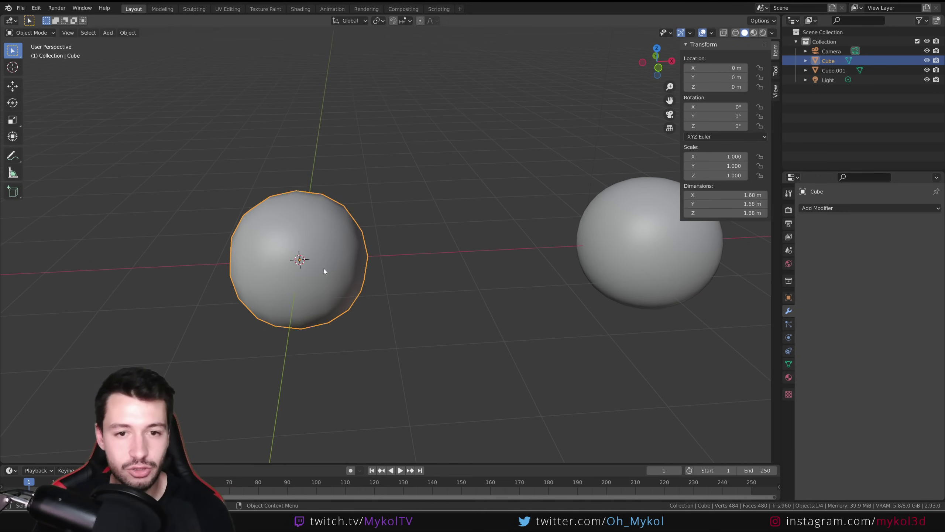
click(31, 33)
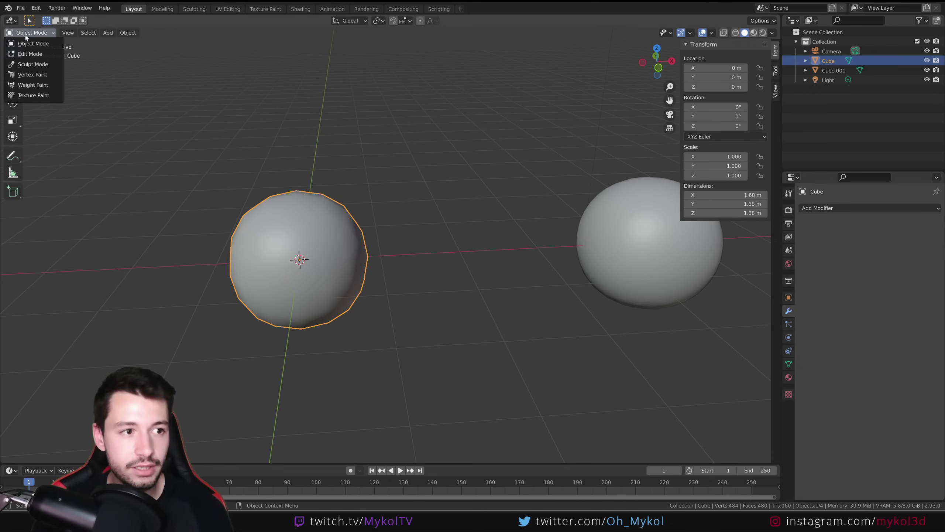
click(26, 66)
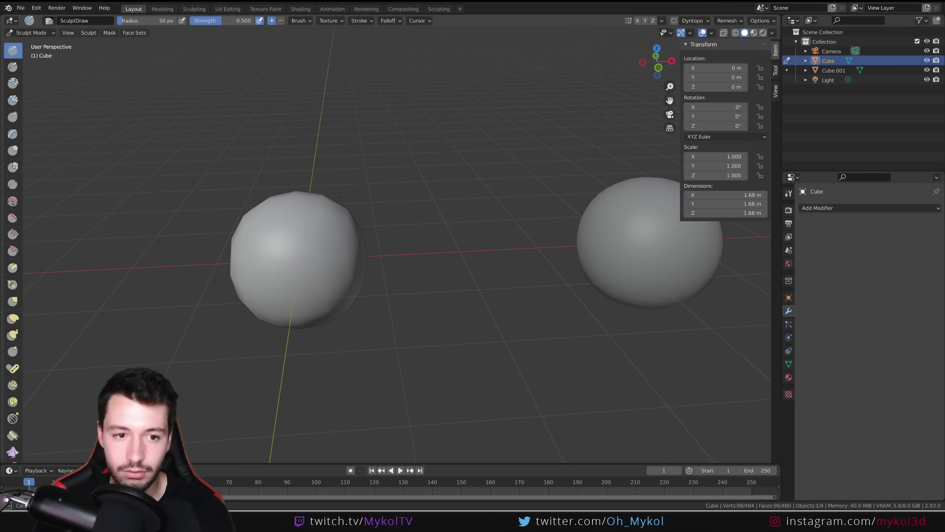
- Set the SculptDraw brush radius to 259 px and sculpt a bulge on the Cube's side facing the other sphere
key(f)
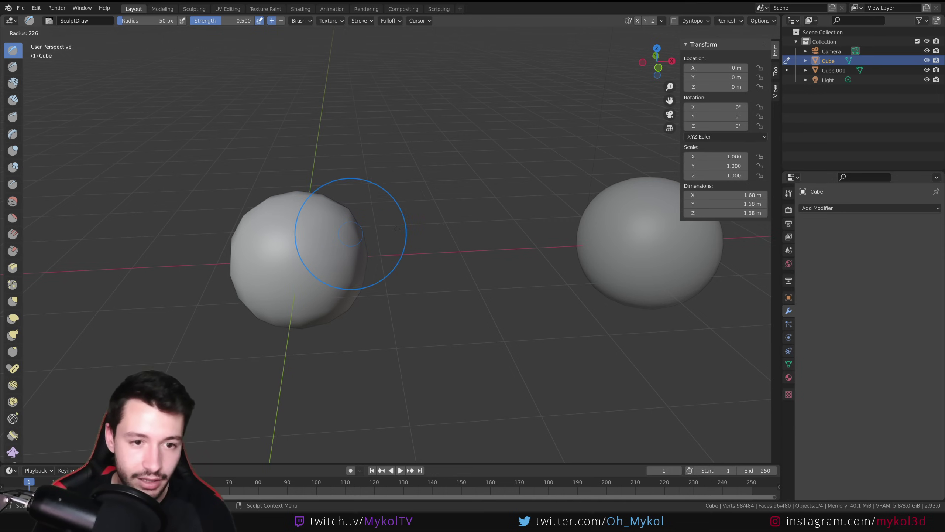
click(355, 234)
drag(356, 234, 409, 266)
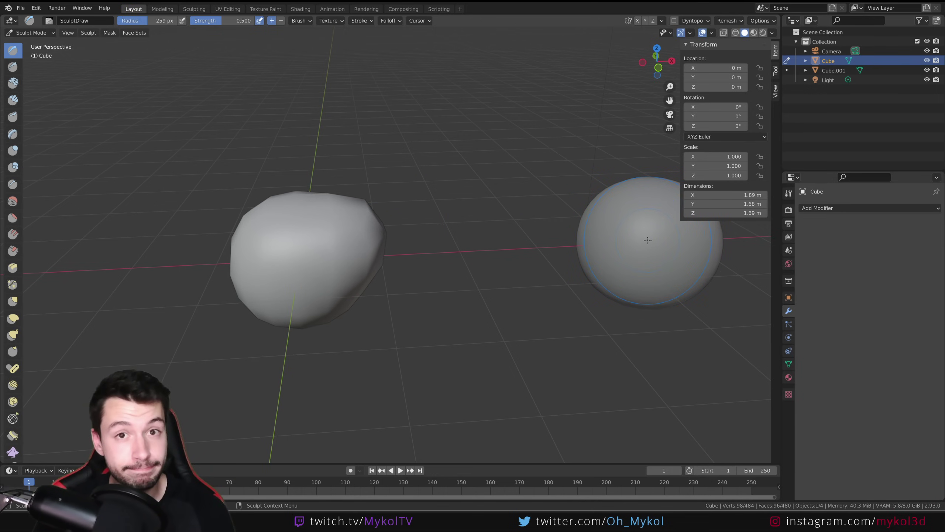
drag(334, 234, 351, 241)
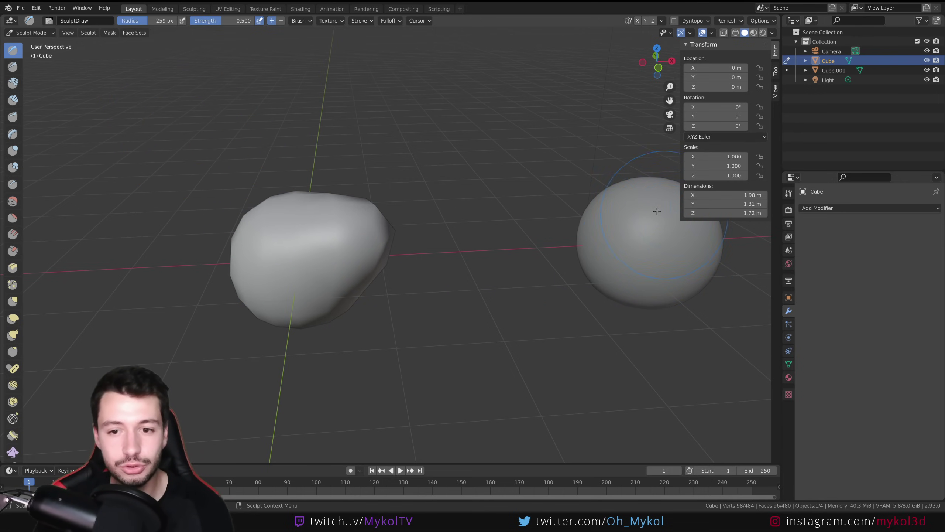
- Transfer Sculpt Mode between Cube and Cube.001 and sculpt bulges on their facing sides
key(alt+q)
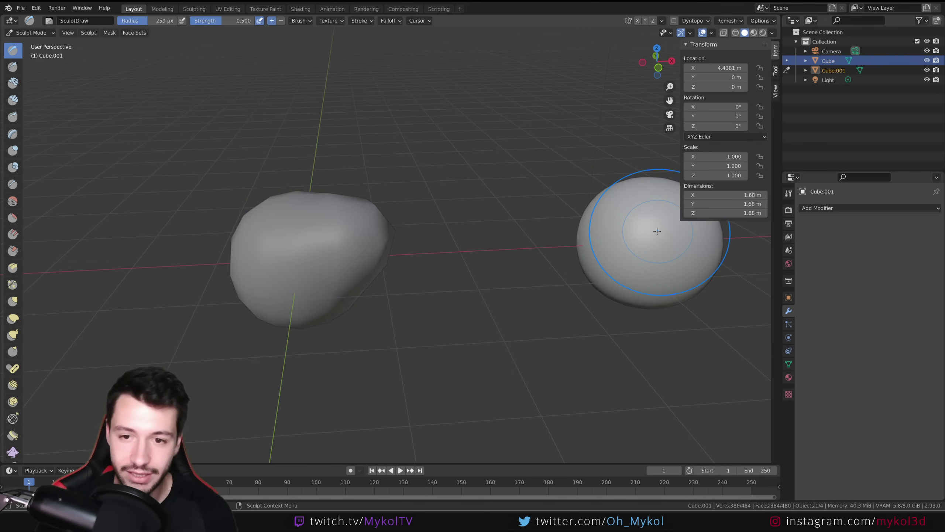
mouse_move(615, 268)
mouse_down()
mouse_move(624, 190)
mouse_move(566, 236)
mouse_move(604, 270)
mouse_move(578, 246)
mouse_up()
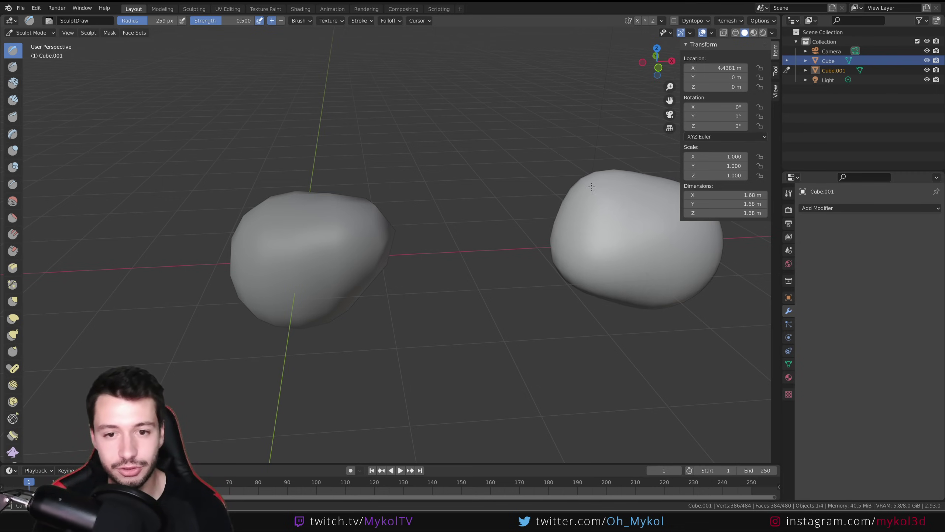
key(alt+q)
mouse_move(370, 242)
mouse_down()
mouse_move(352, 238)
mouse_move(394, 224)
mouse_up()
key(alt+q)
mouse_move(620, 218)
mouse_down()
mouse_move(574, 203)
mouse_move(578, 180)
mouse_move(552, 238)
mouse_up()
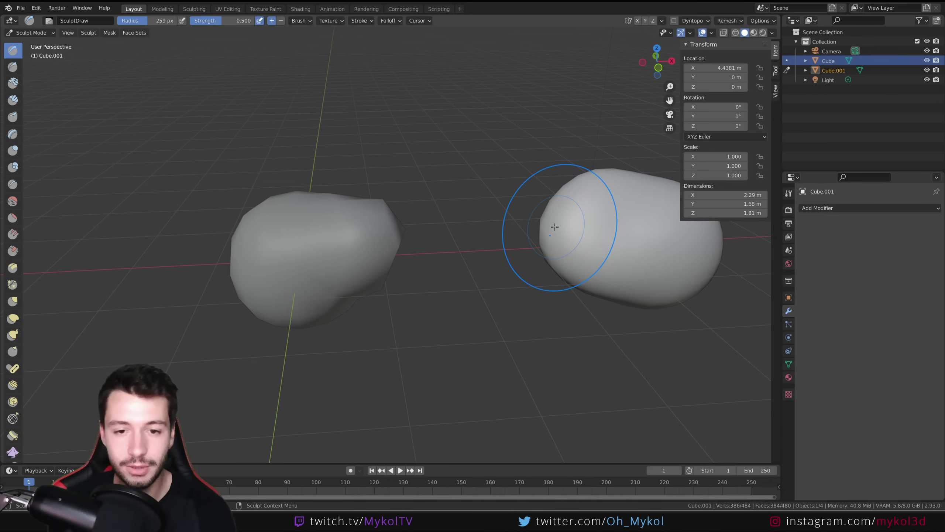
- Transfer Sculpt Mode back and forth between the two sculpted meshes without sculpting them
key(alt+q)
key(alt+q)
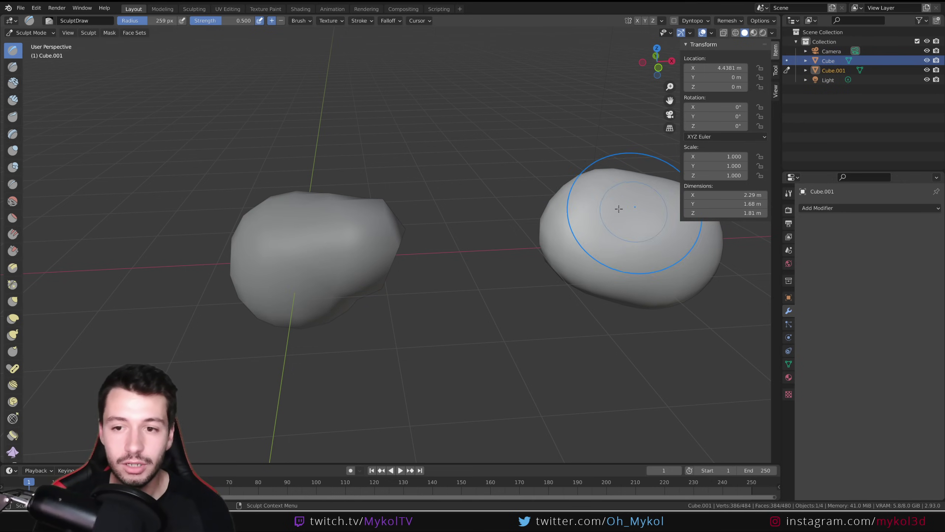
key(alt+q)
key(alt+q)
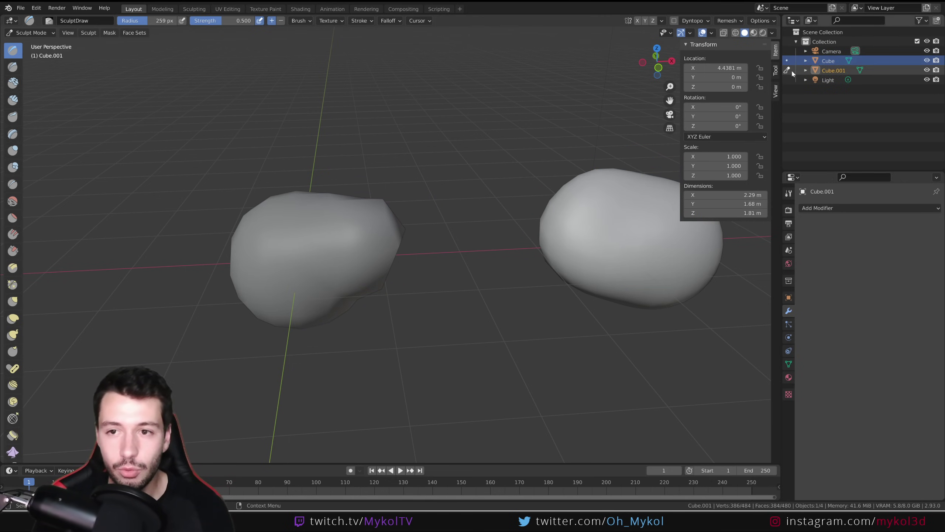
key(alt+q)
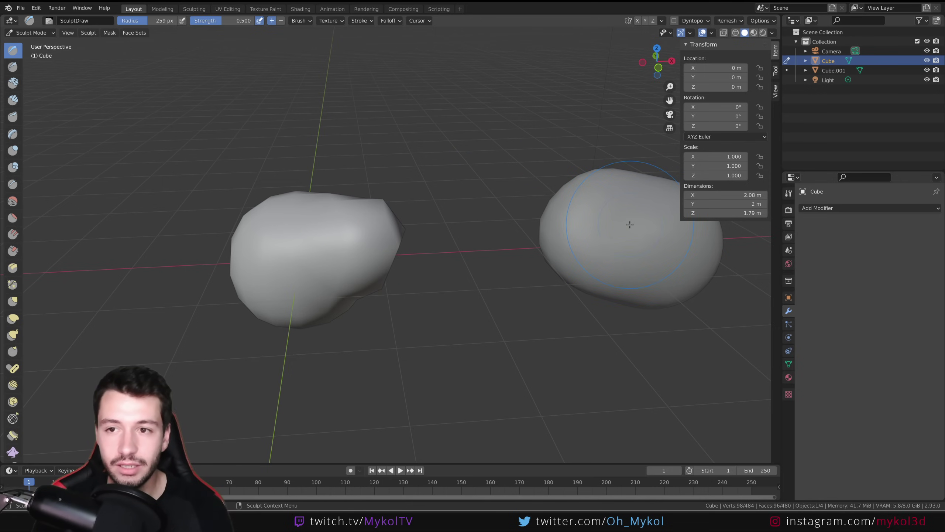
key(alt+q)
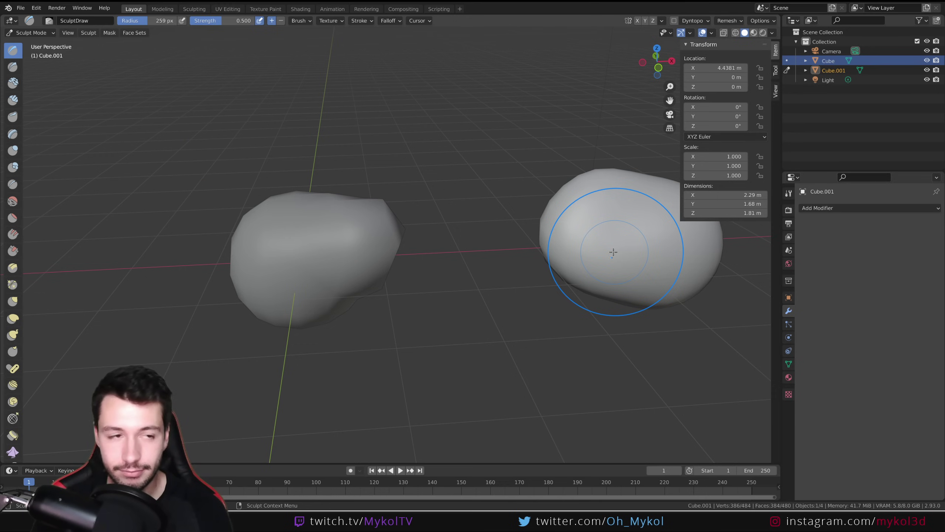
- Start a new 2D Animation file in place of the sculpt scene and draw a closed three-lobed outline with the Pencil brush
click(21, 7)
mouse_move(25, 18)
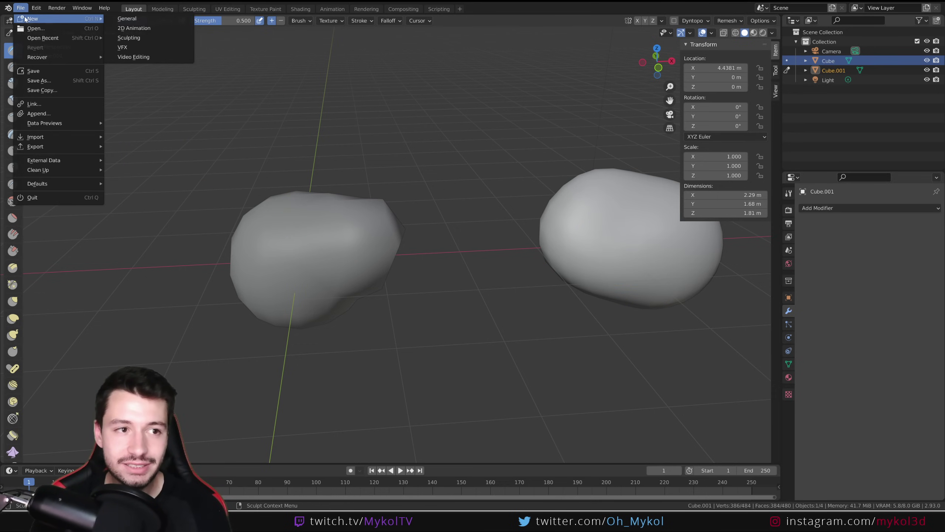
click(134, 28)
click(492, 274)
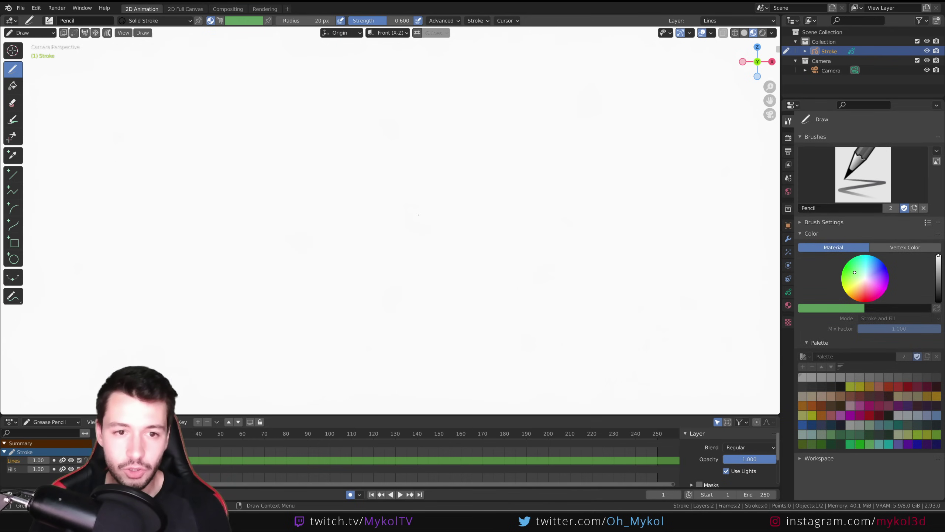
mouse_move(370, 135)
mouse_down()
mouse_move(513, 219)
mouse_move(432, 133)
mouse_up()
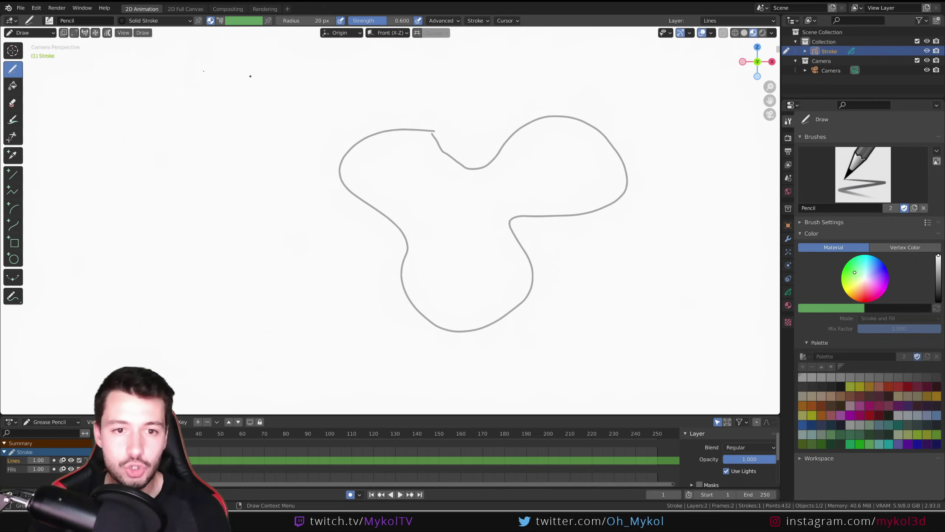
- Check the file export formats, and draw a long diagonal Pencil line beside the outline from an angled view
click(21, 7)
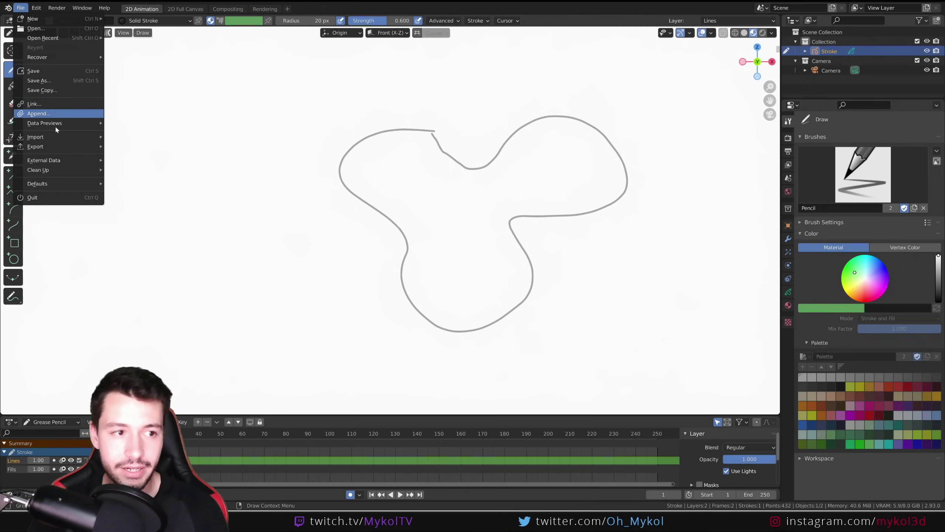
mouse_move(54, 147)
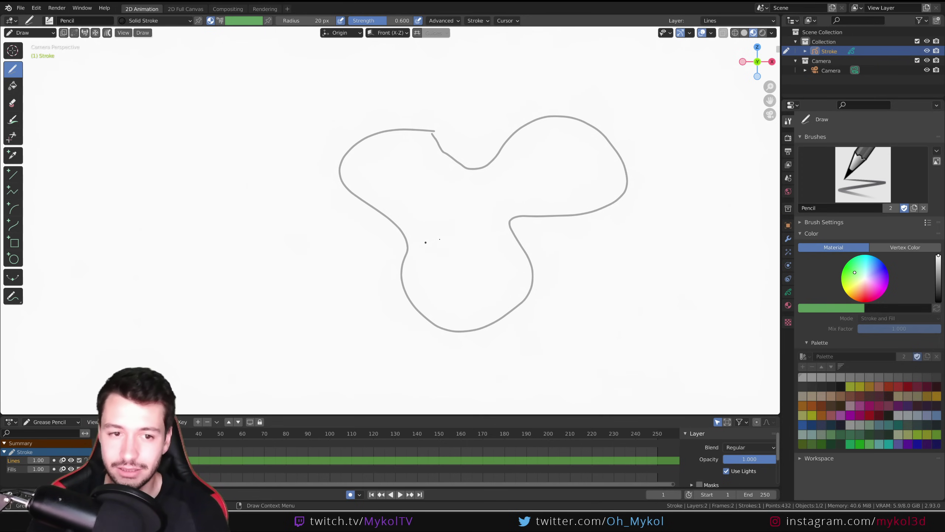
mouse_move(425, 243)
middle_down()
mouse_move(482, 191)
mouse_move(481, 211)
mouse_move(428, 261)
mouse_move(442, 244)
mouse_move(468, 243)
middle_up()
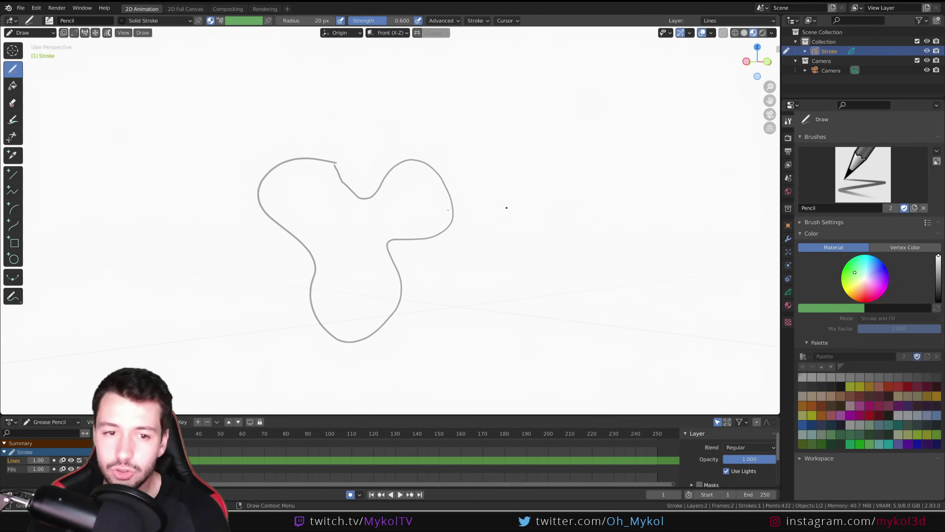
drag(487, 103, 695, 309)
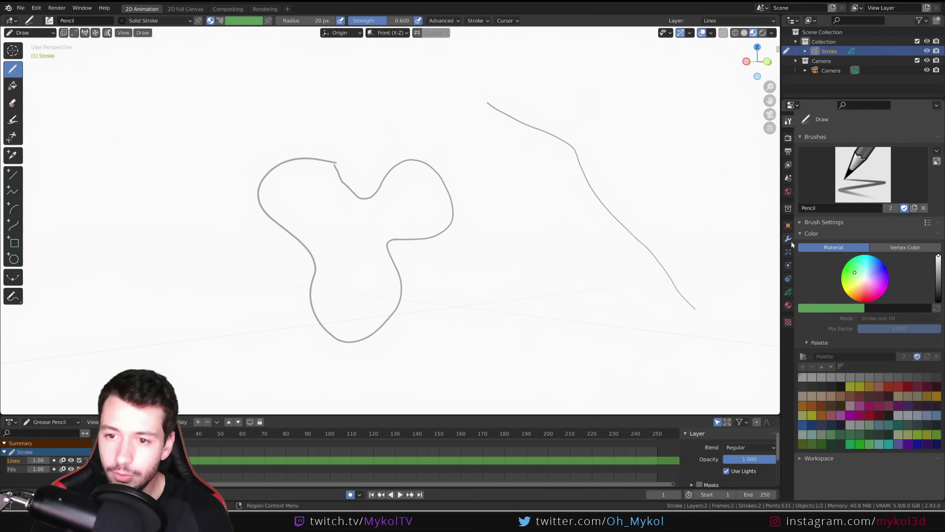
- Add a Noise modifier to the Stroke object with Noise Scale 0.877 and play the animation to preview it
click(788, 238)
click(826, 135)
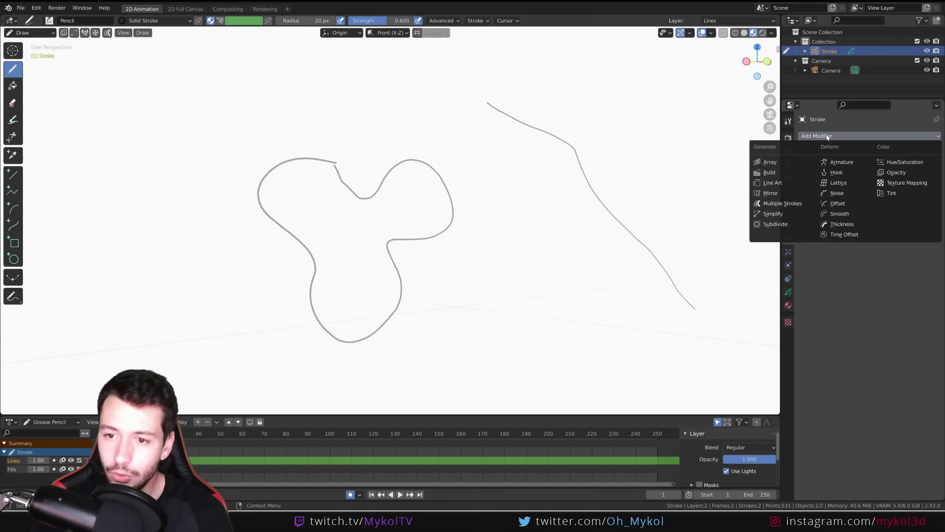
click(842, 204)
drag(888, 208, 938, 207)
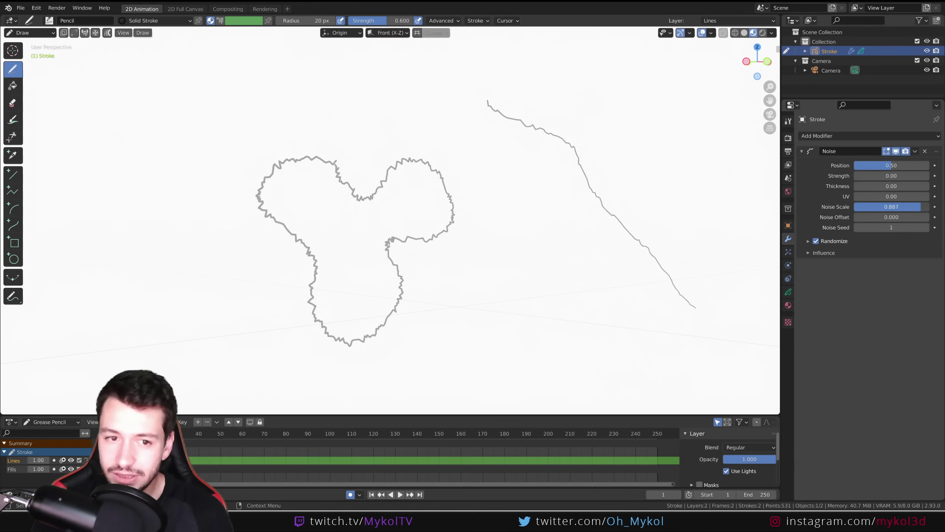
key(space)
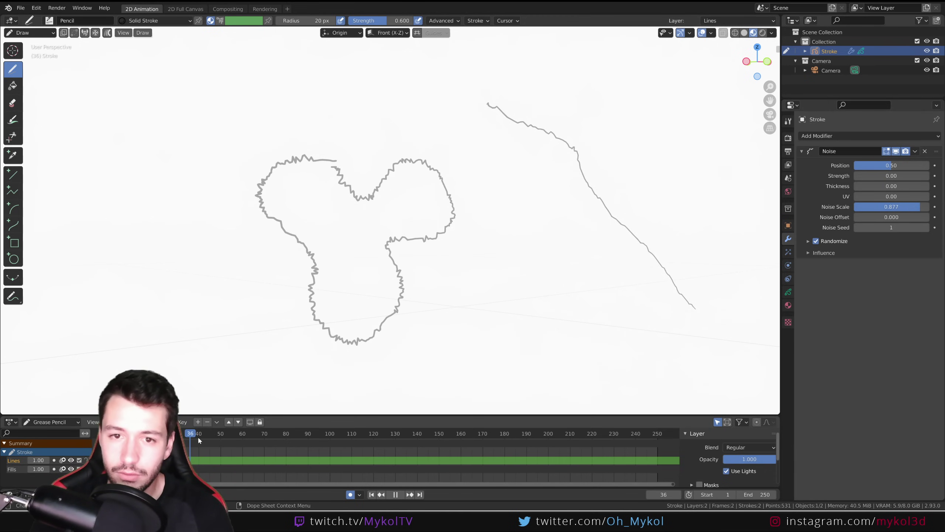
key(space)
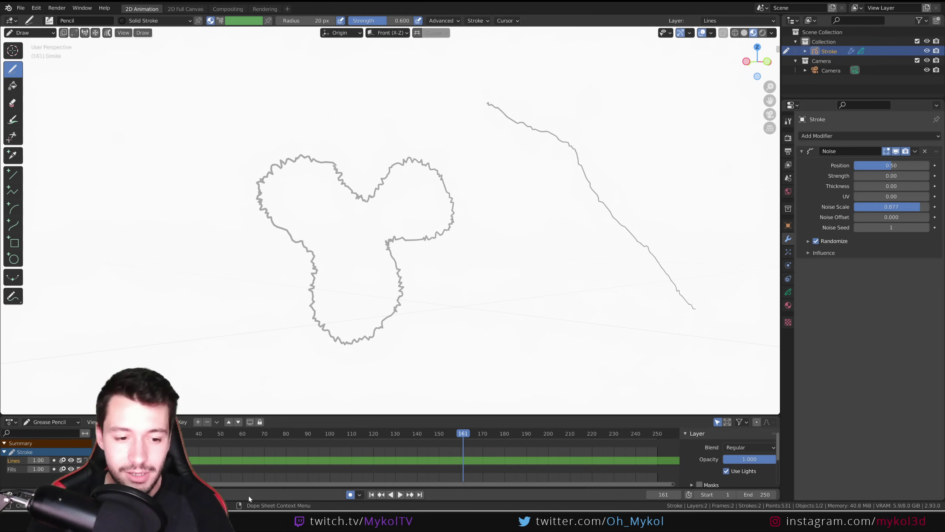
- Switch to the Blender window with the exploded aircraft line drawing and examine the GPencil object's modifiers and strokes from several angles
mouse_move(248, 521)
click(397, 478)
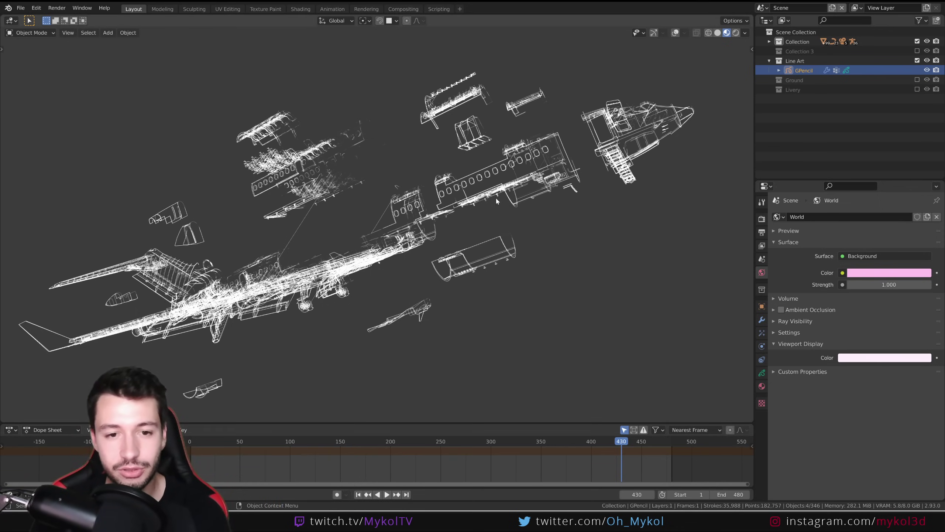
middle_drag(495, 197, 467, 231)
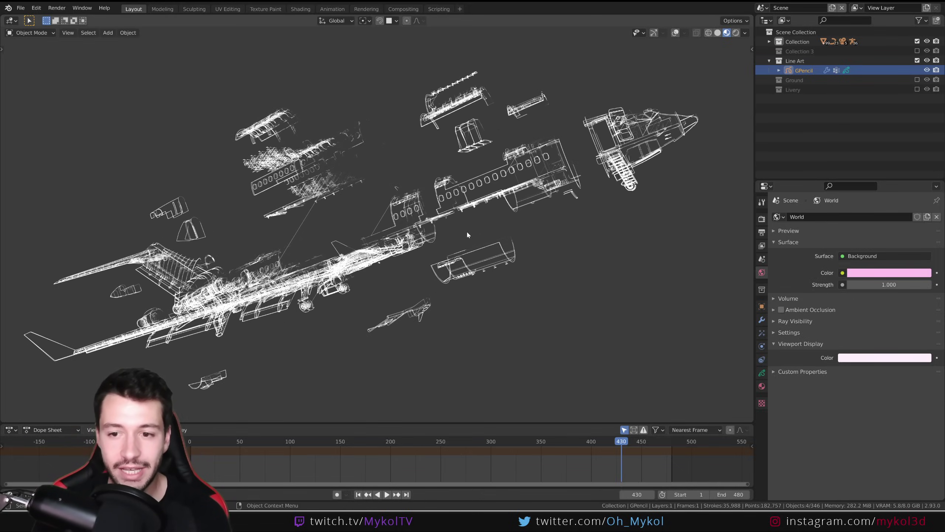
click(762, 320)
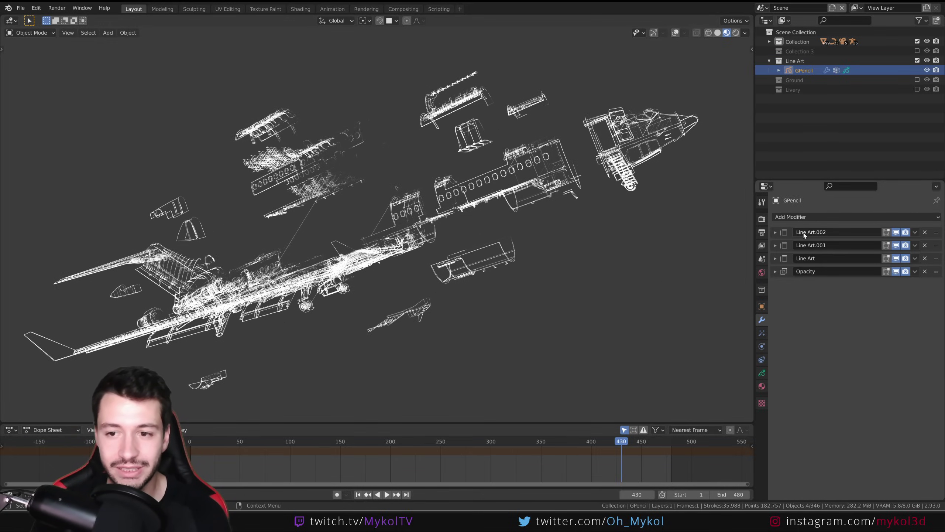
middle_drag(484, 209, 465, 203)
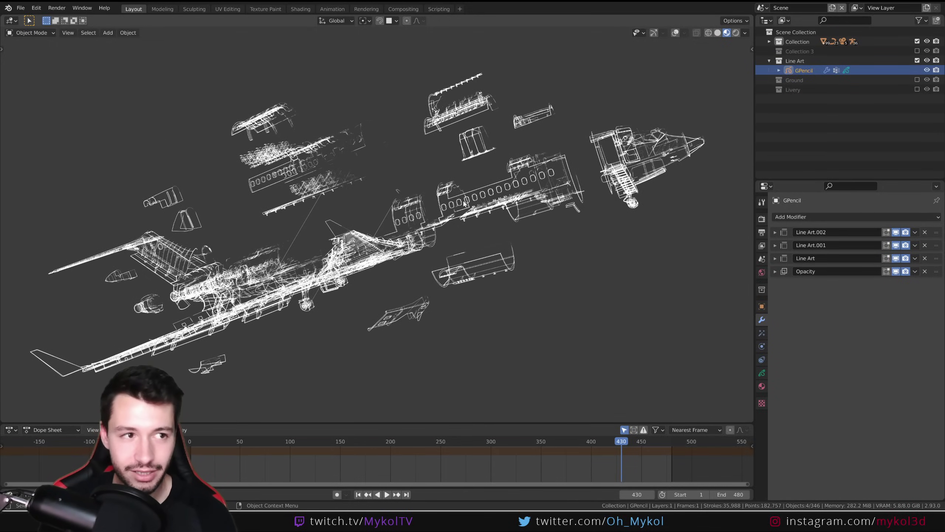
click(21, 7)
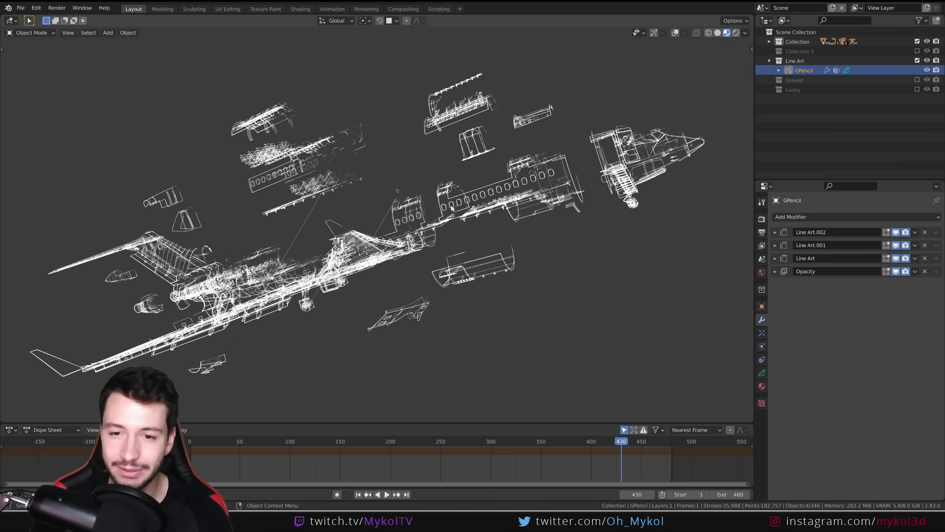
mouse_move(475, 202)
middle_down()
mouse_move(499, 212)
mouse_move(478, 203)
middle_up()
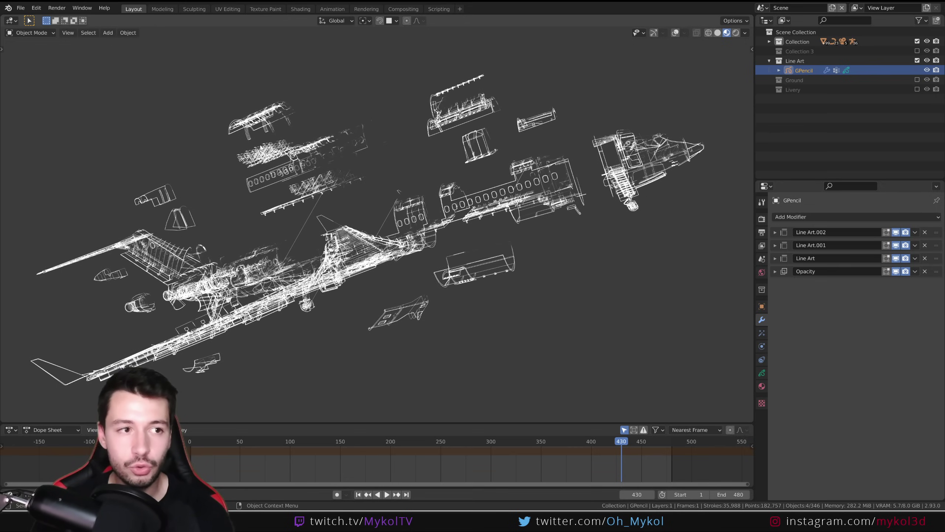
- Open the theme preferences and expand the 3D Viewport's Theme Space and its Gradient Colors settings
click(37, 8)
click(111, 143)
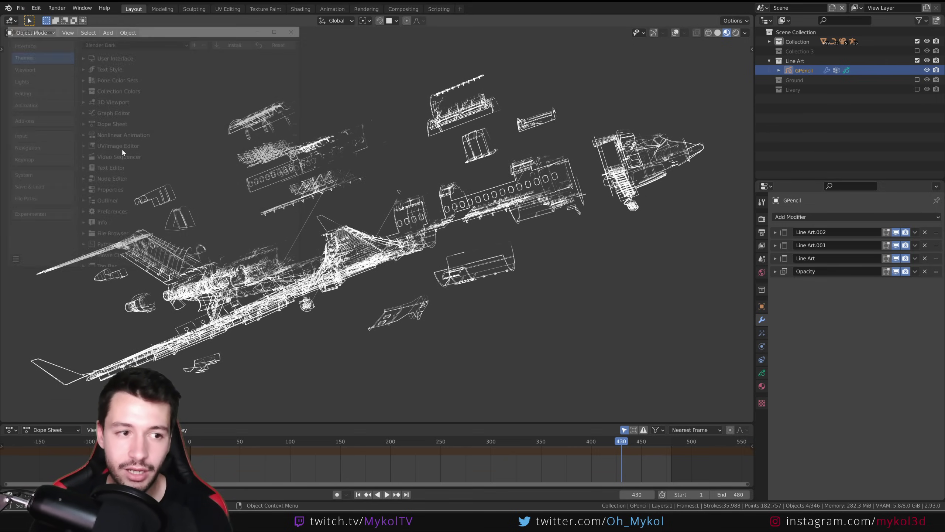
scroll(113, 227, down, 2)
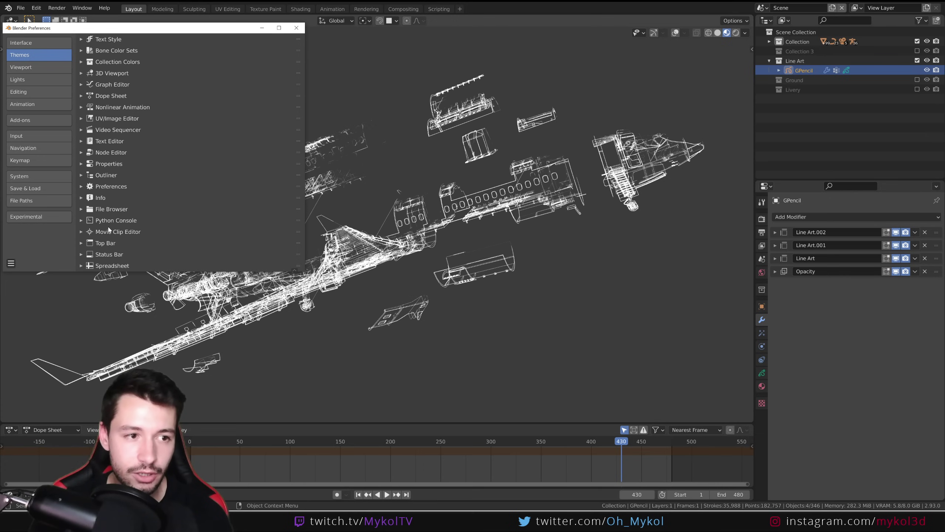
scroll(109, 229, up, 2)
click(112, 95)
scroll(90, 223, down, 8)
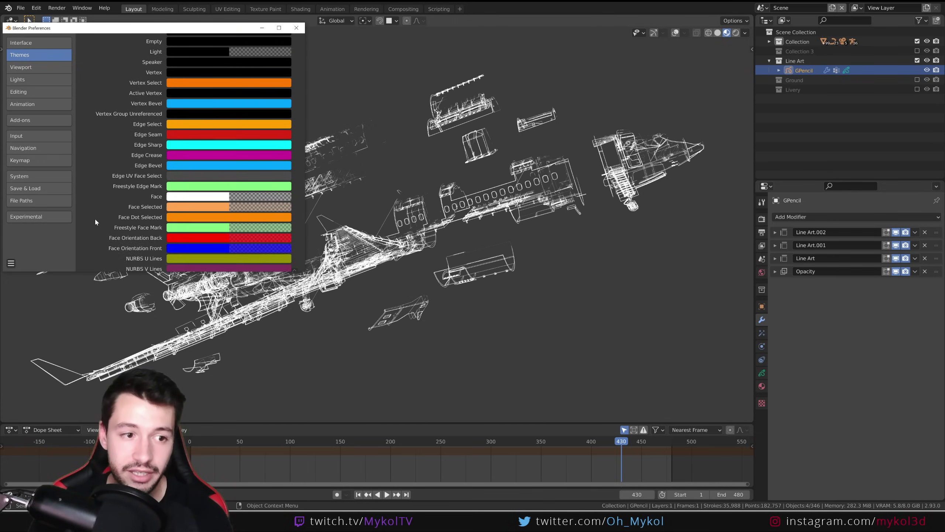
scroll(95, 217, down, 15)
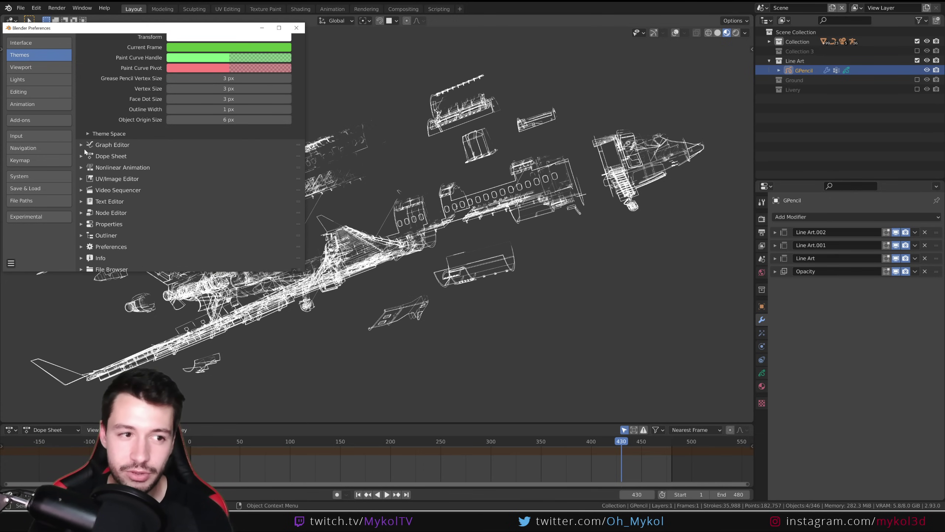
click(89, 133)
scroll(102, 165, down, 8)
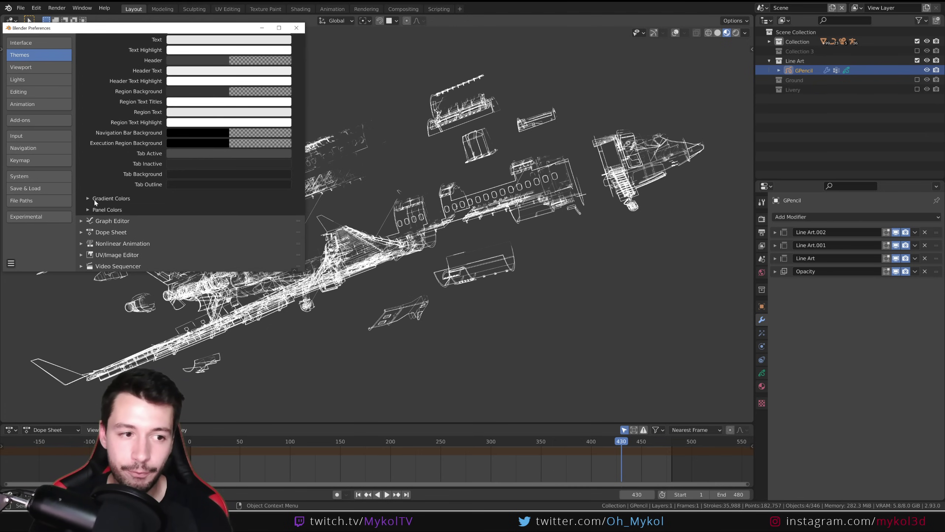
click(89, 198)
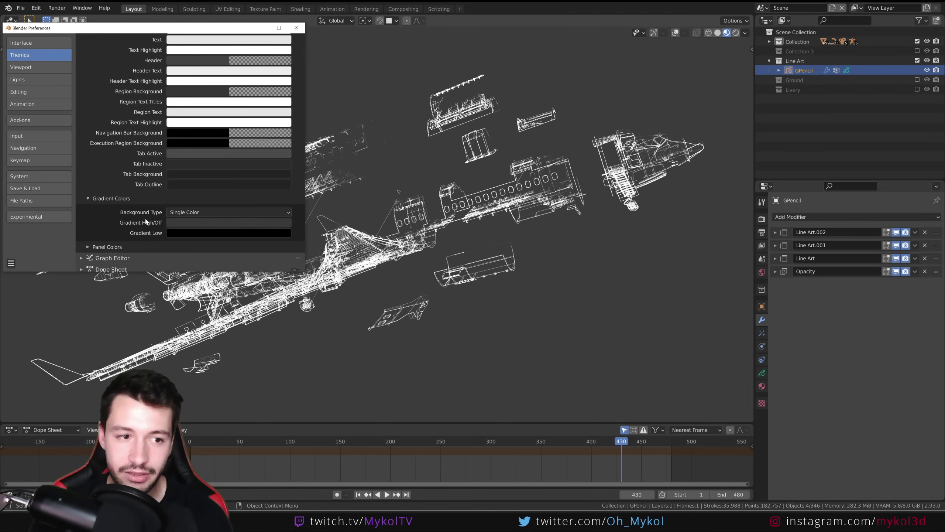
- Set the 3D Viewport theme's Gradient High/Off colour to blue with H 0.599, S 0.952 and V 0.569, and uncover the aircraft drawing
click(193, 223)
drag(244, 140, 260, 103)
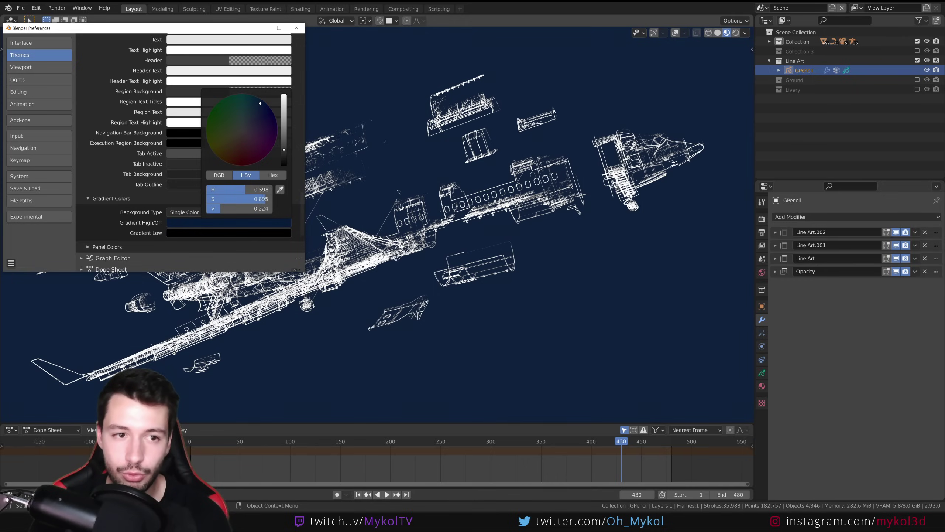
drag(284, 140, 285, 124)
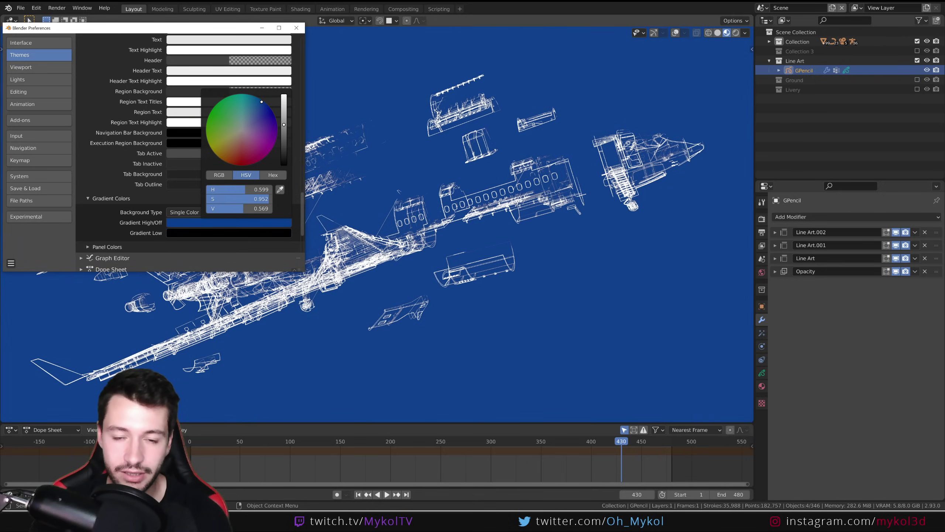
drag(230, 31, 195, 289)
middle_drag(365, 238, 490, 235)
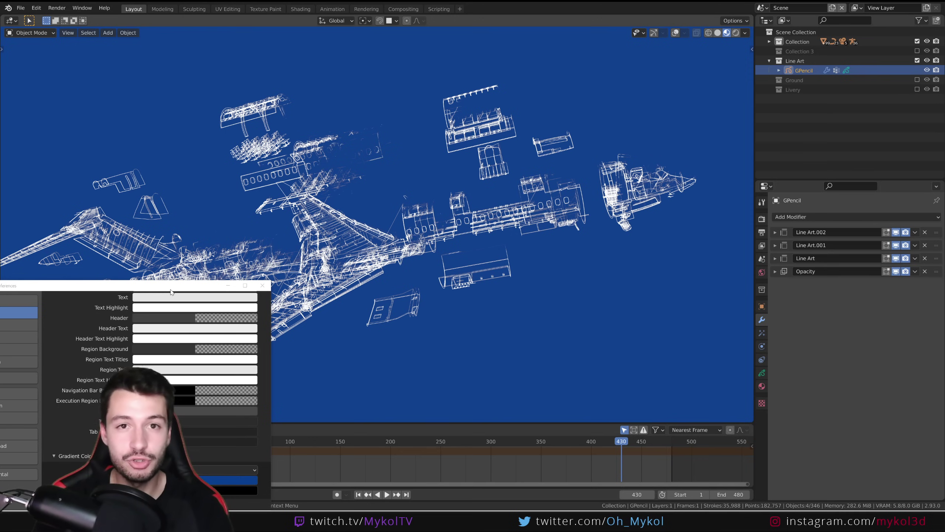
- Reset the Blender Dark theme to its defaults and close the preferences
scroll(90, 339, down, 15)
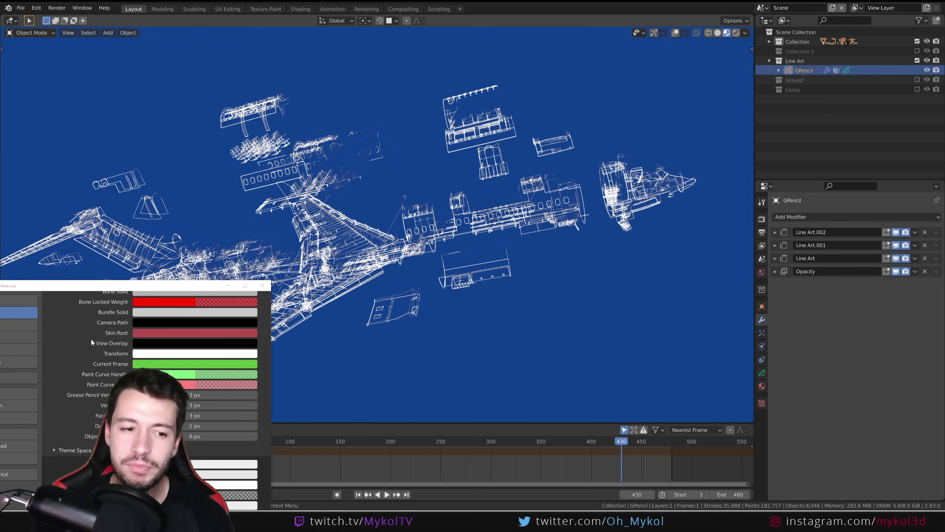
scroll(91, 341, up, 15)
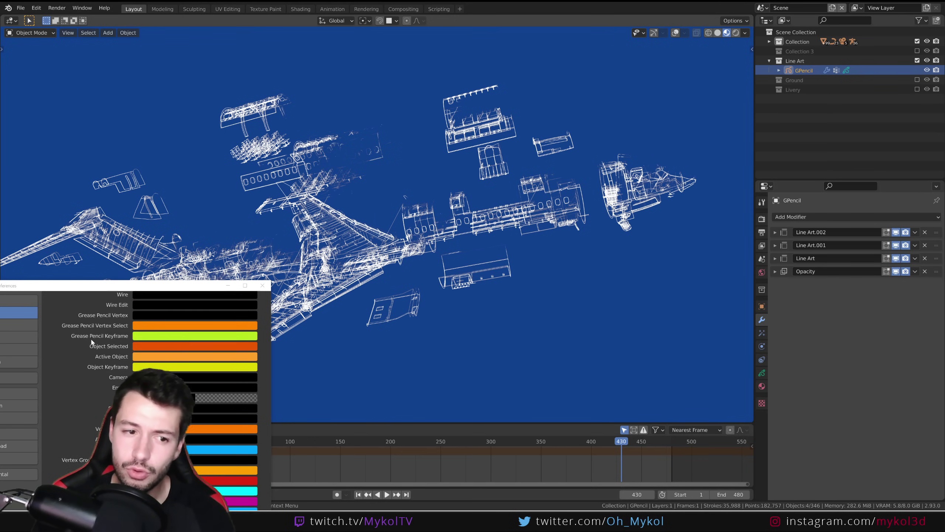
click(249, 298)
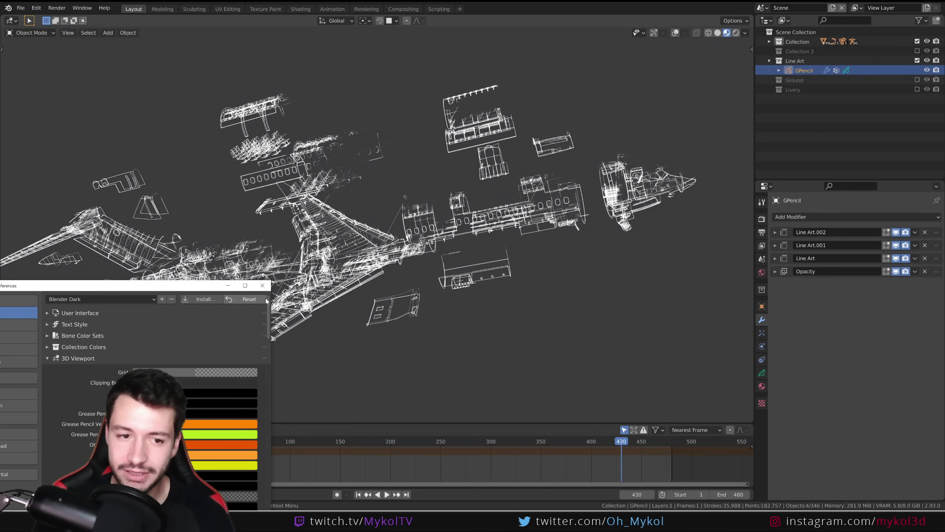
click(267, 289)
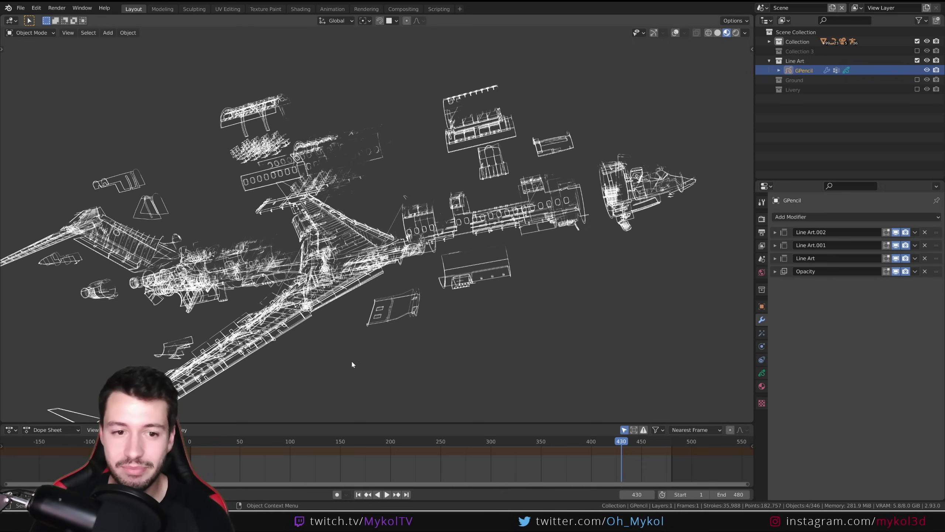
middle_drag(350, 363, 326, 358)
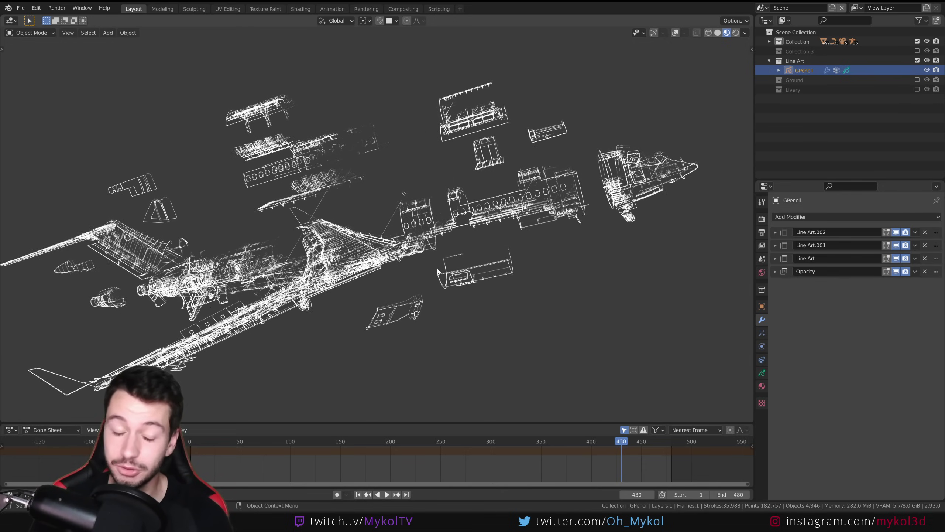
middle_drag(346, 307, 339, 314)
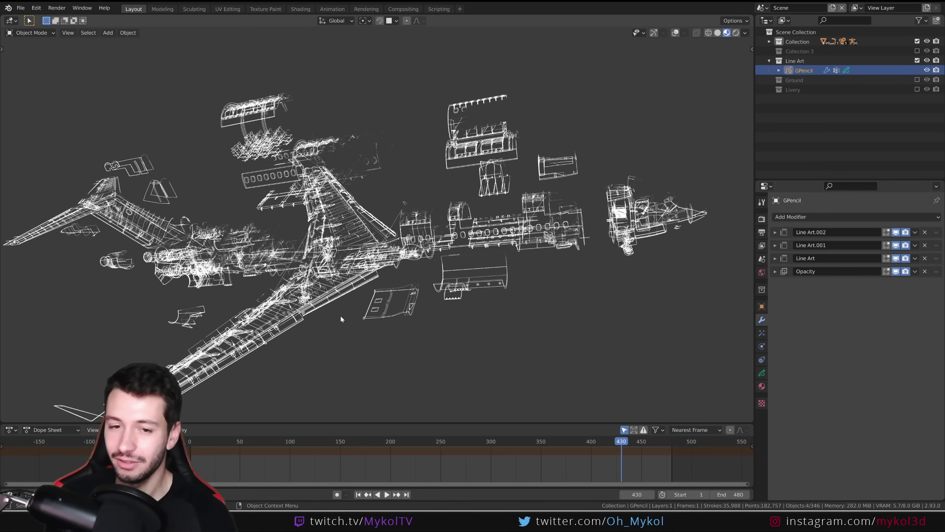
- Switch to the Blender window with the bouncing cubes scene and examine the geonodes_floor node tree
mouse_move(247, 521)
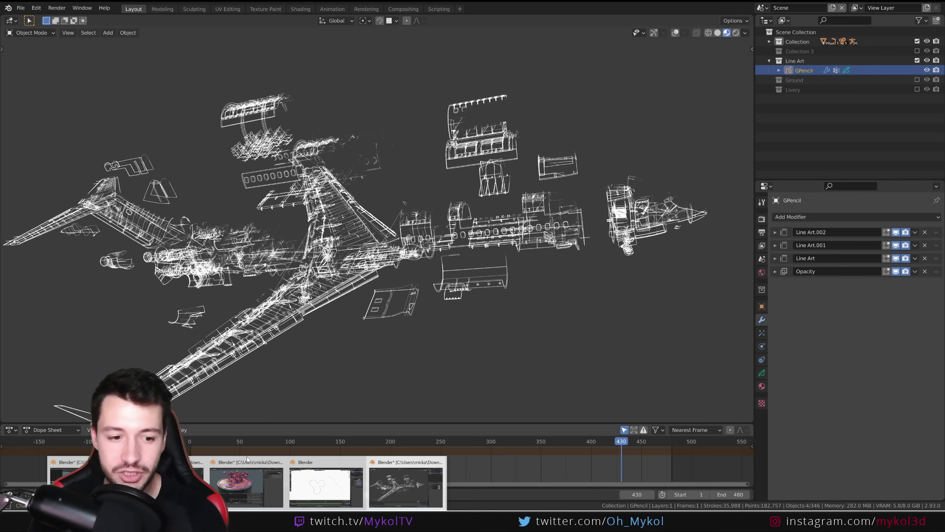
click(251, 470)
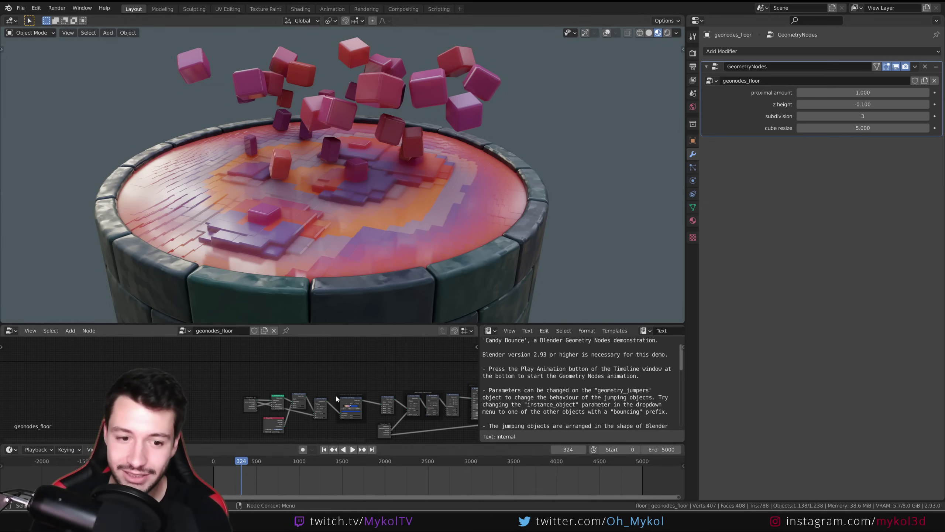
middle_drag(360, 415, 470, 381)
scroll(276, 374, up, 6)
scroll(386, 386, up, 3)
middle_drag(257, 354, 403, 343)
middle_drag(131, 391, 329, 386)
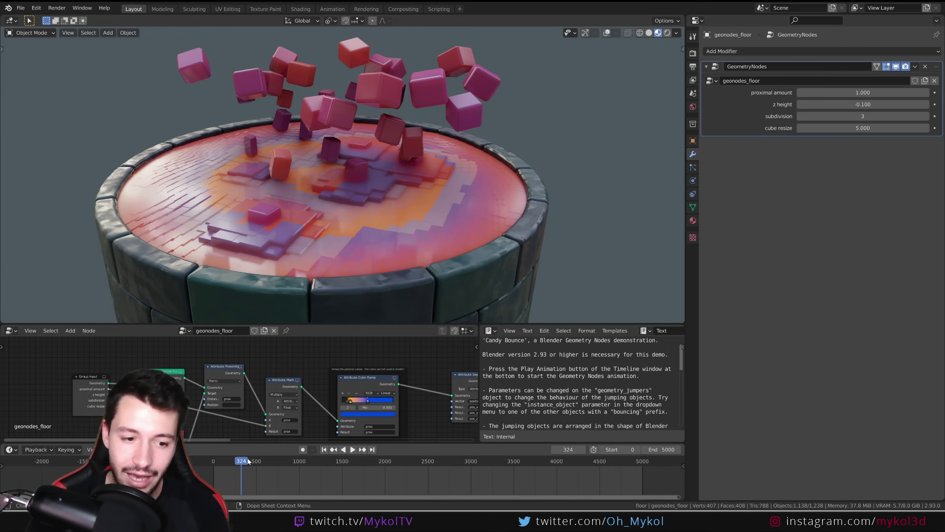
- Play the bouncing cubes animation from the start of the timeline in a maximized 3D viewport, and restore the layout
drag(221, 461, 213, 462)
key(space)
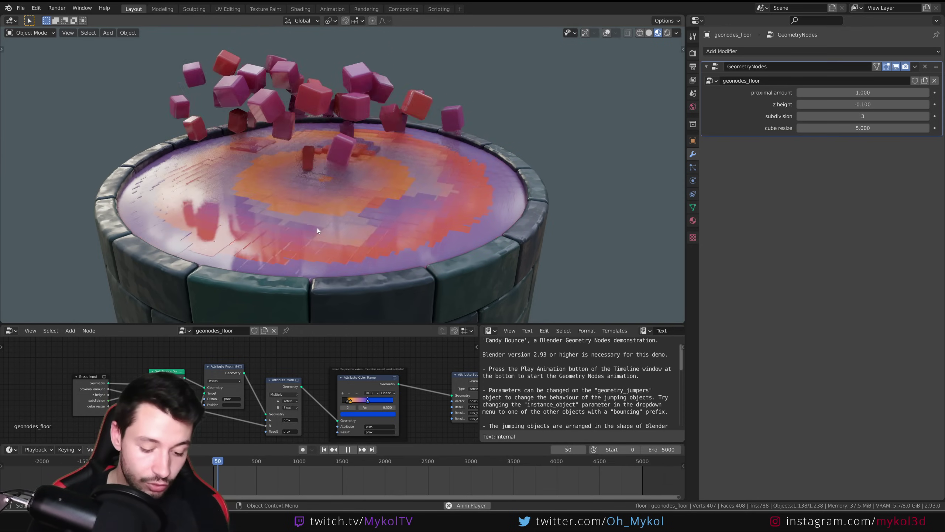
key(ctrl+space)
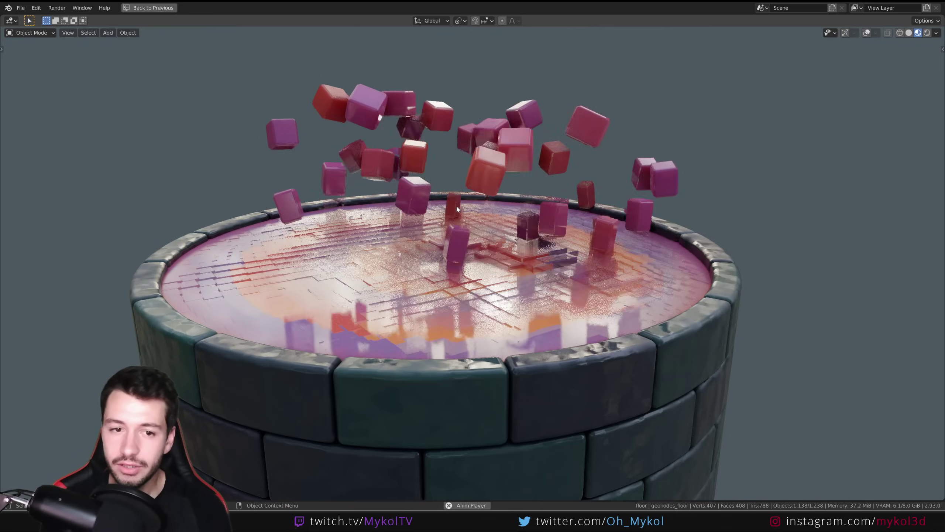
key(ctrl+space)
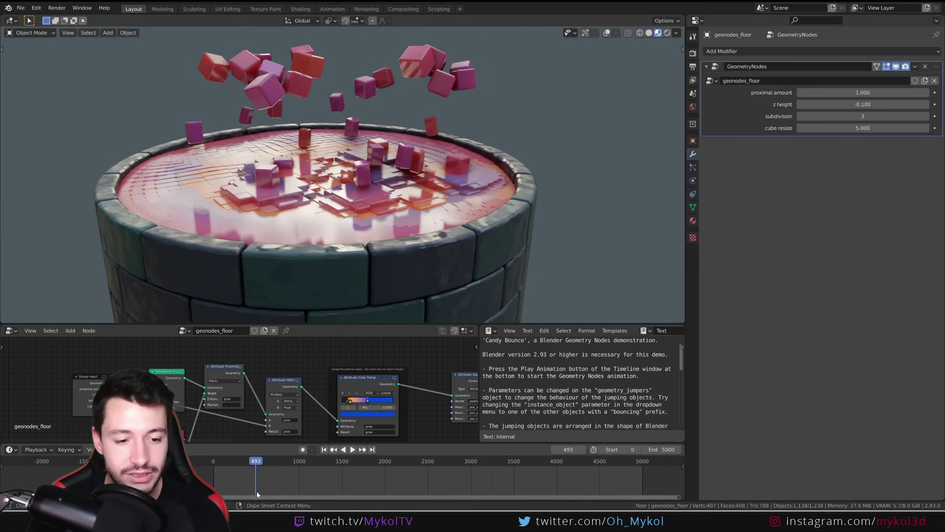
- Switch to the Blender window with the procedural buildings and merge its node editor area into the 3D viewport
mouse_move(246, 525)
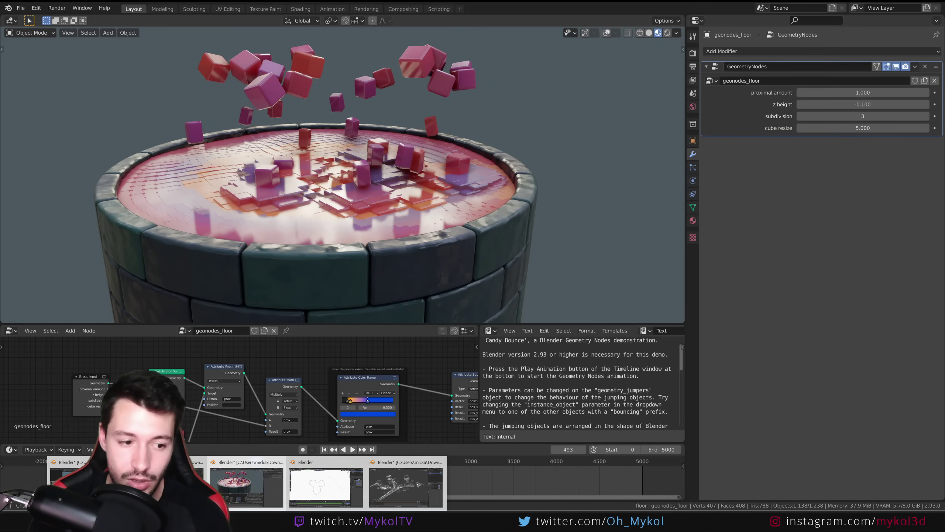
click(85, 486)
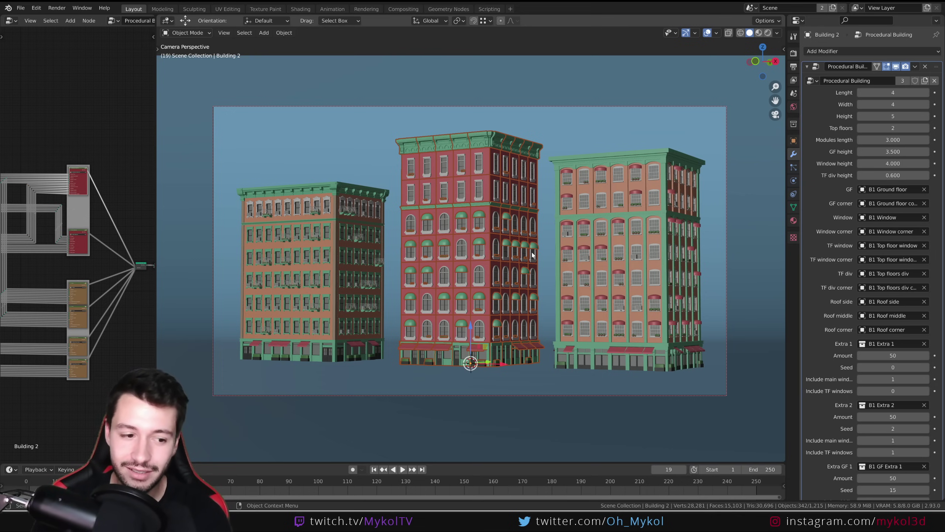
scroll(97, 232, up, 6)
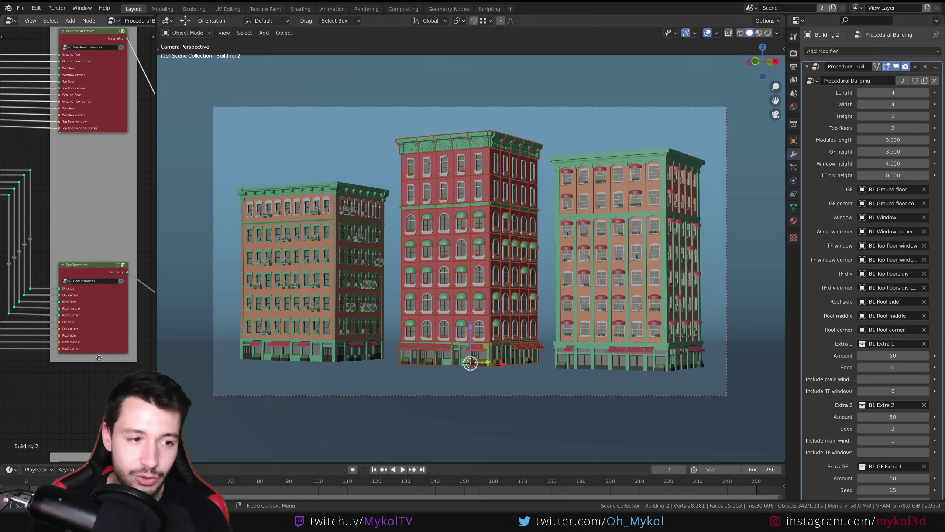
middle_drag(75, 168, 84, 273)
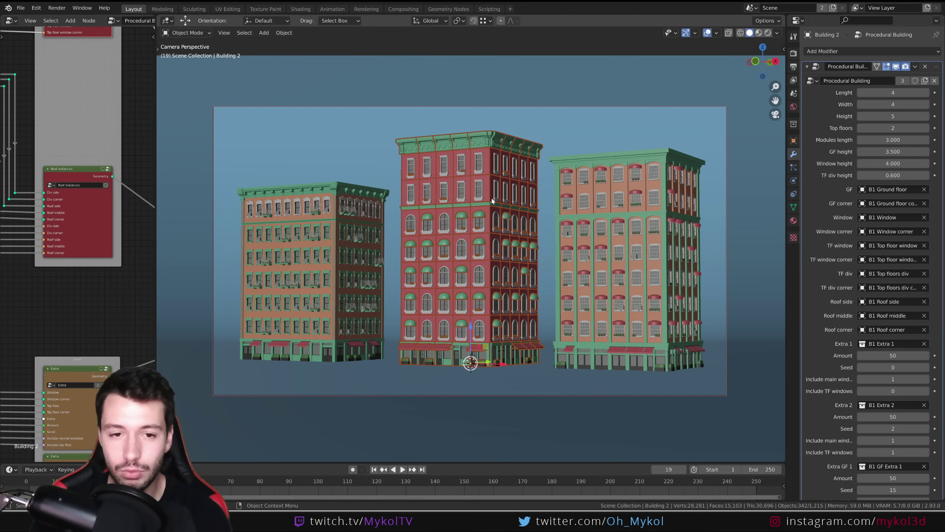
right_click(156, 47)
click(107, 23)
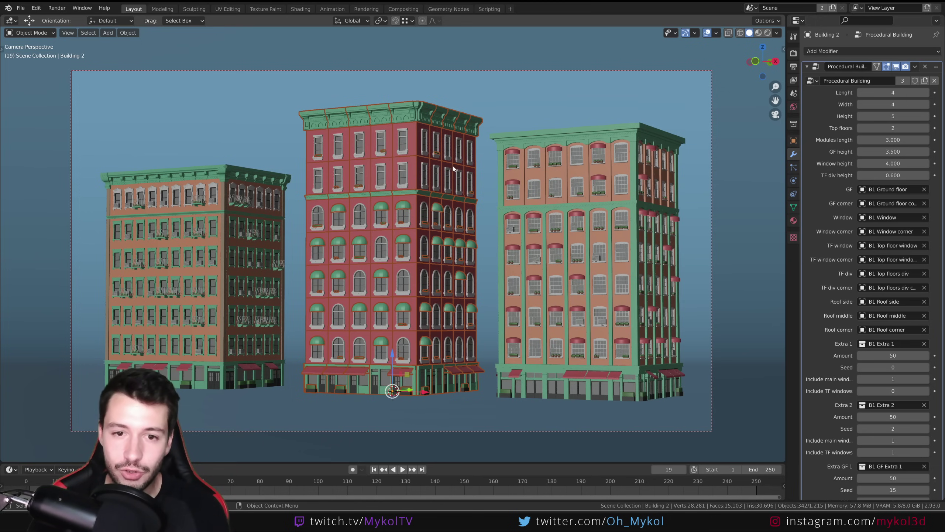
- Set Building 2's length to 2, width to 3, height to 2 and Extra 1 amount to 51, and try adjusting Building 3's length
drag(893, 93, 891, 128)
mouse_move(893, 355)
mouse_down()
mouse_move(882, 355)
mouse_move(895, 356)
mouse_up()
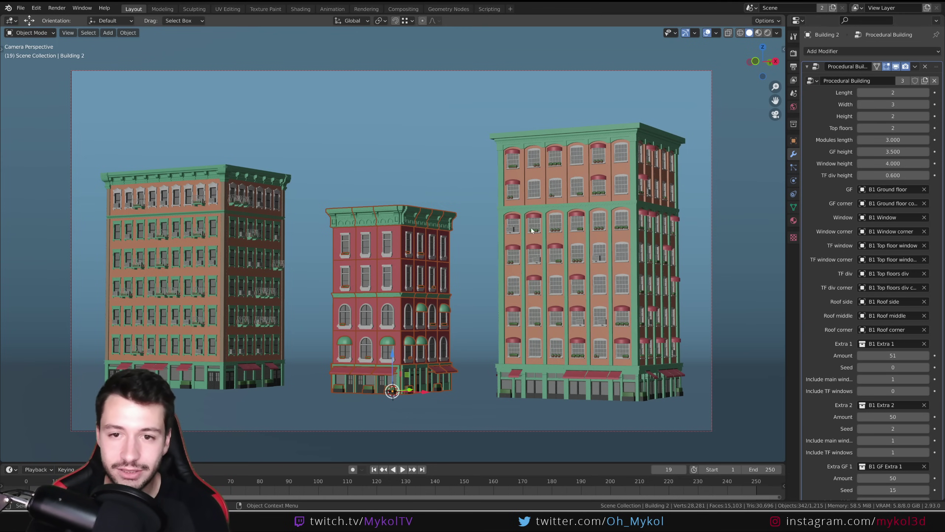
click(598, 141)
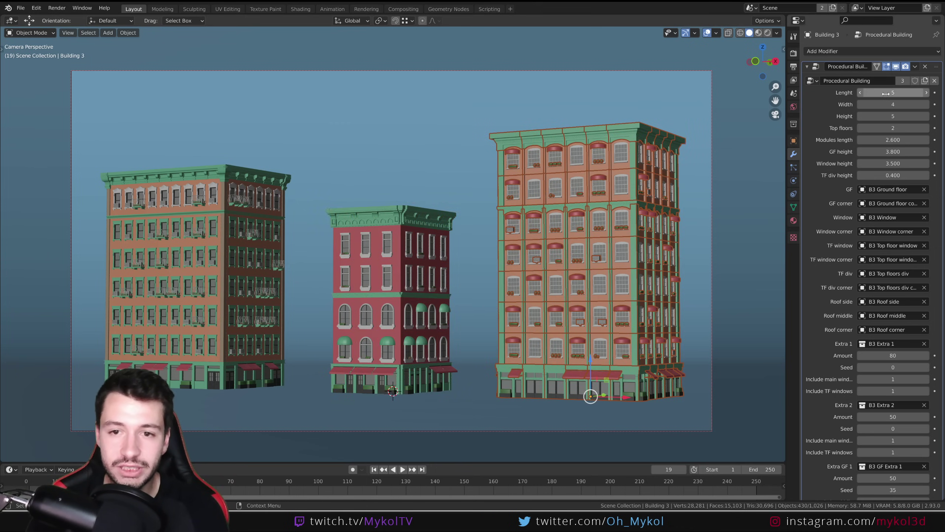
mouse_move(889, 92)
mouse_down()
mouse_move(879, 93)
mouse_move(908, 92)
mouse_move(894, 92)
mouse_up()
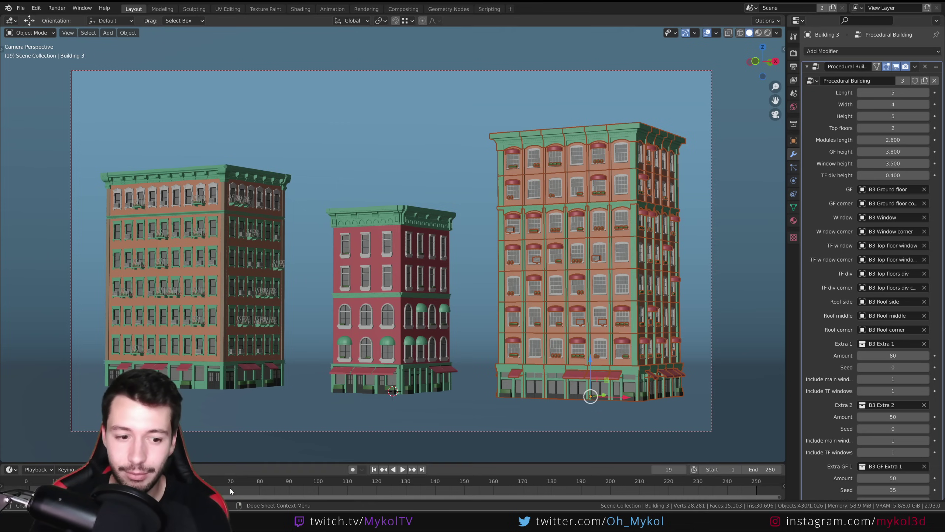
- Switch to the Blender window with the 2D animation and replace it with a new General file, discarding the changes
mouse_move(246, 525)
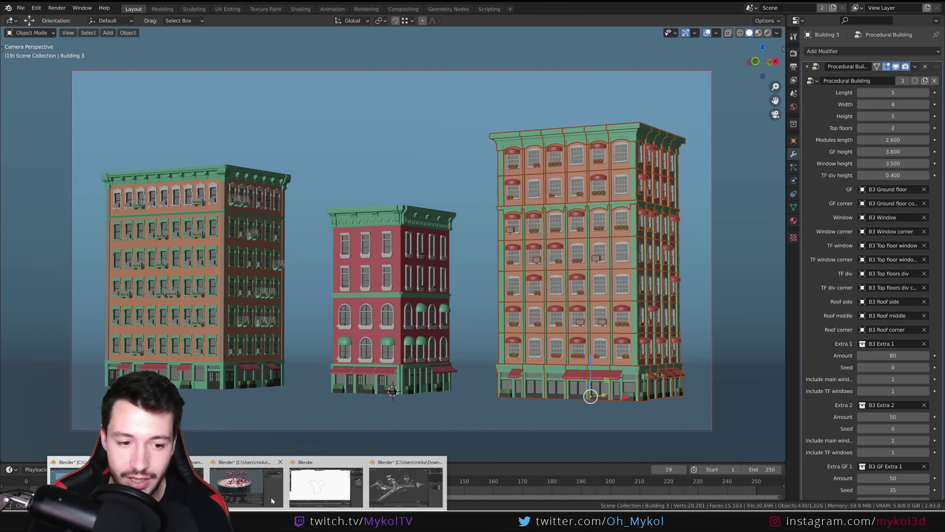
click(326, 485)
click(22, 9)
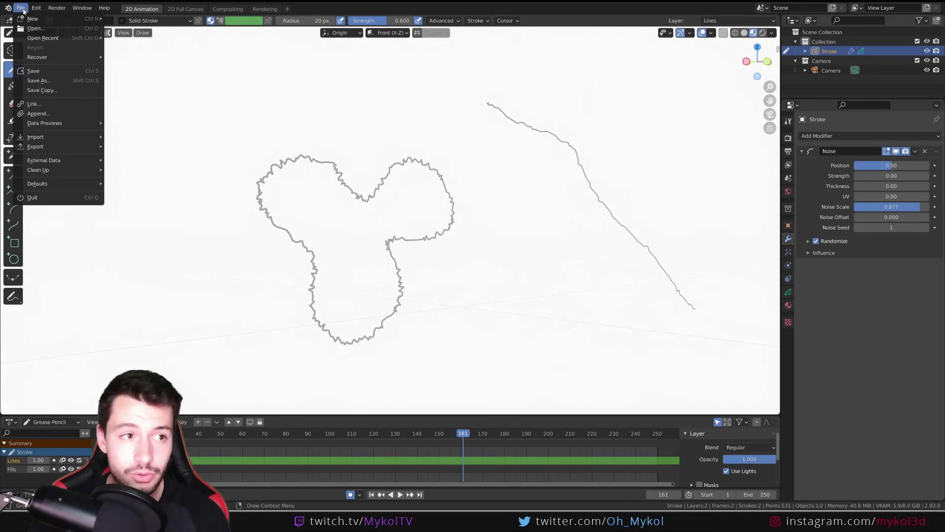
mouse_move(33, 19)
click(126, 30)
click(500, 270)
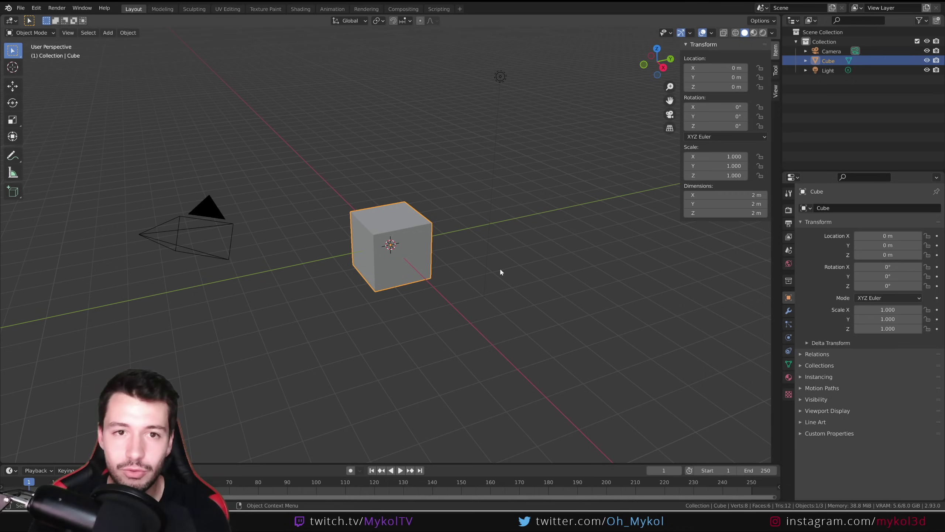
- Add the General Geometry Nodes workspace and create a new geometry node tree for the default cube
click(462, 8)
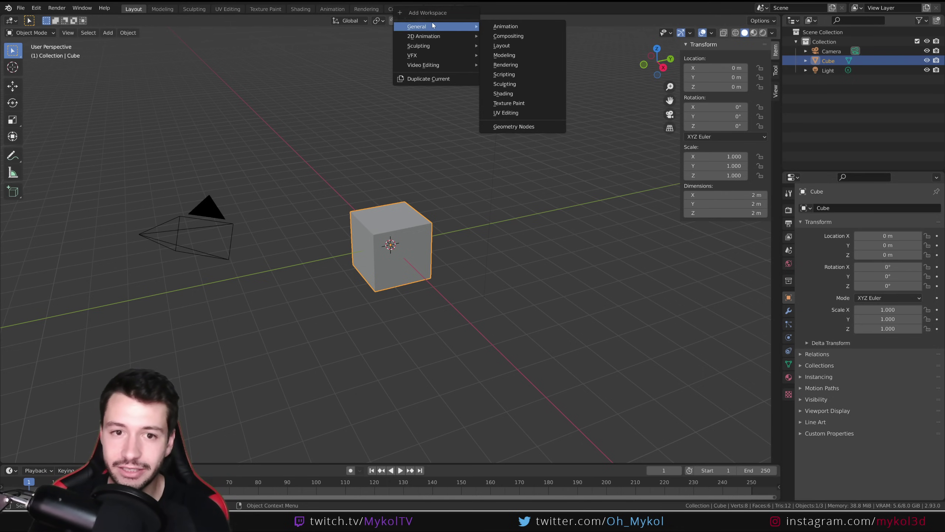
click(521, 127)
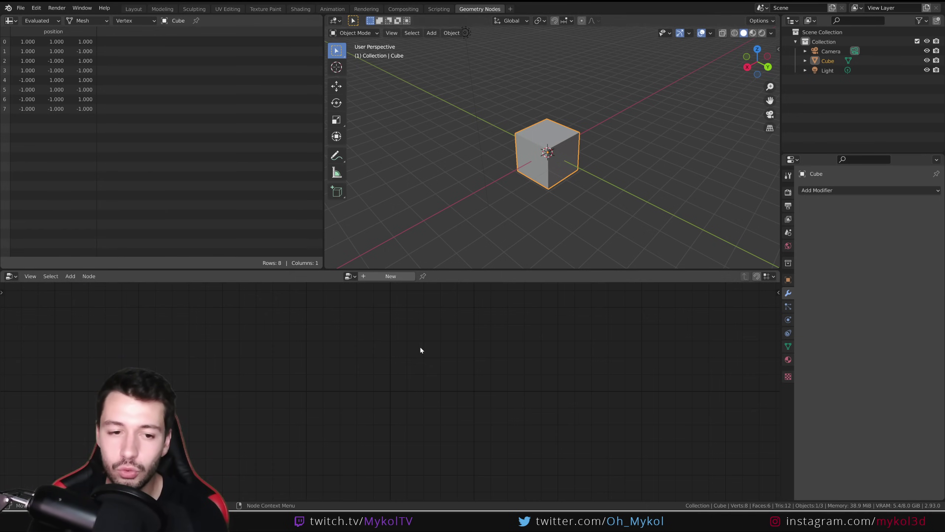
click(385, 279)
- Examine the Attribute nodes available for the node tree and the list of editor types
key(shift+a)
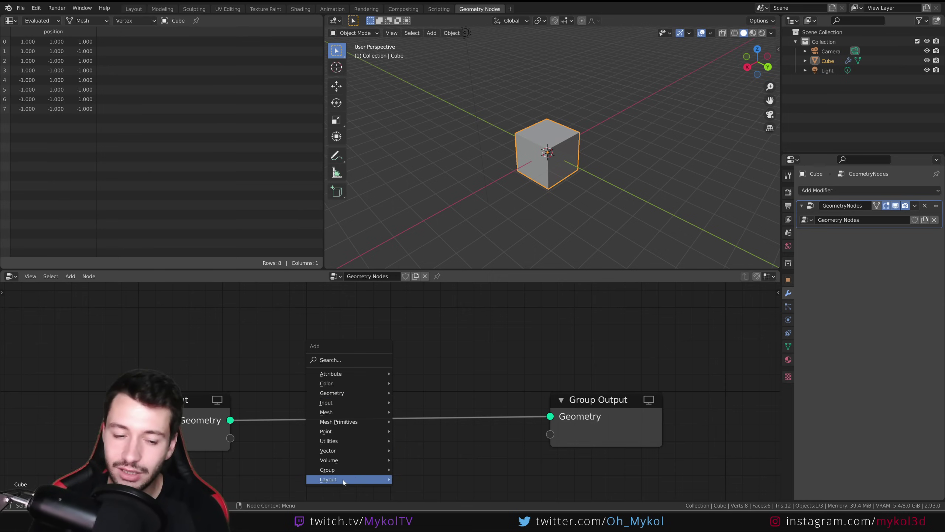
mouse_move(350, 378)
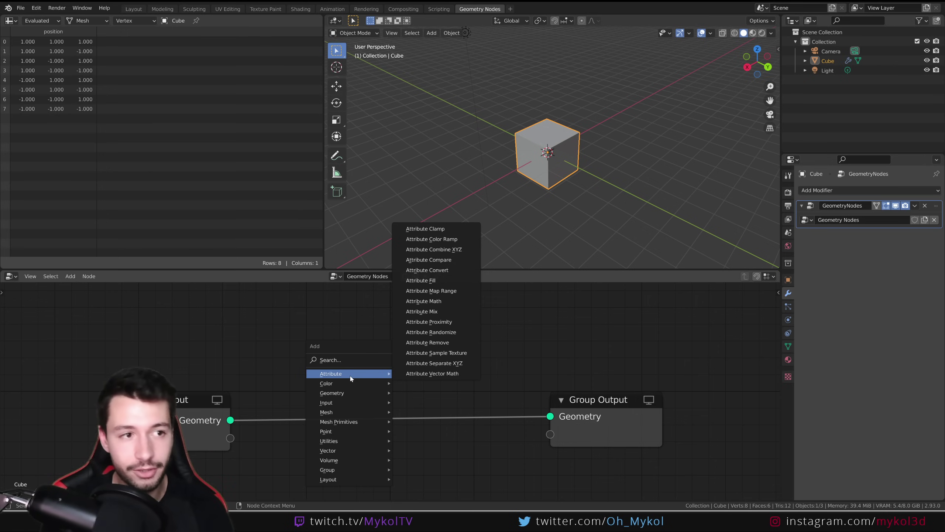
click(17, 21)
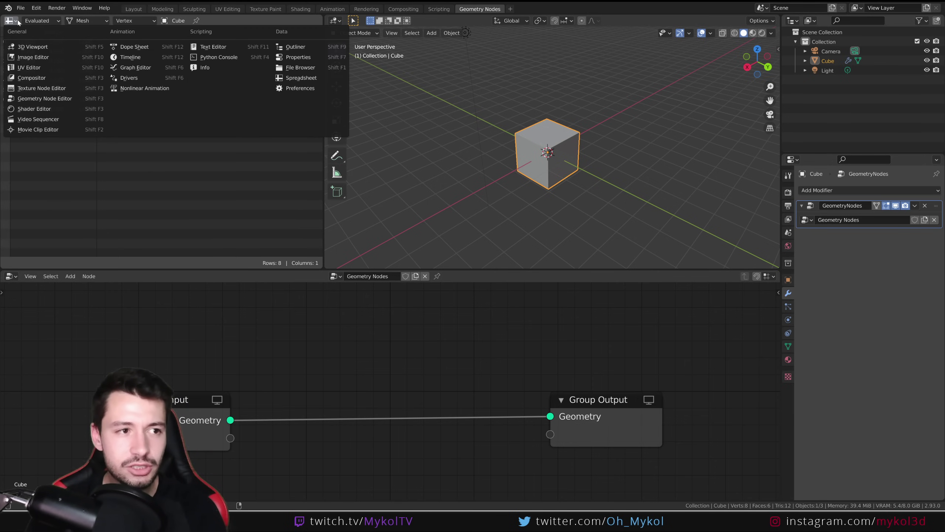
key(Escape)
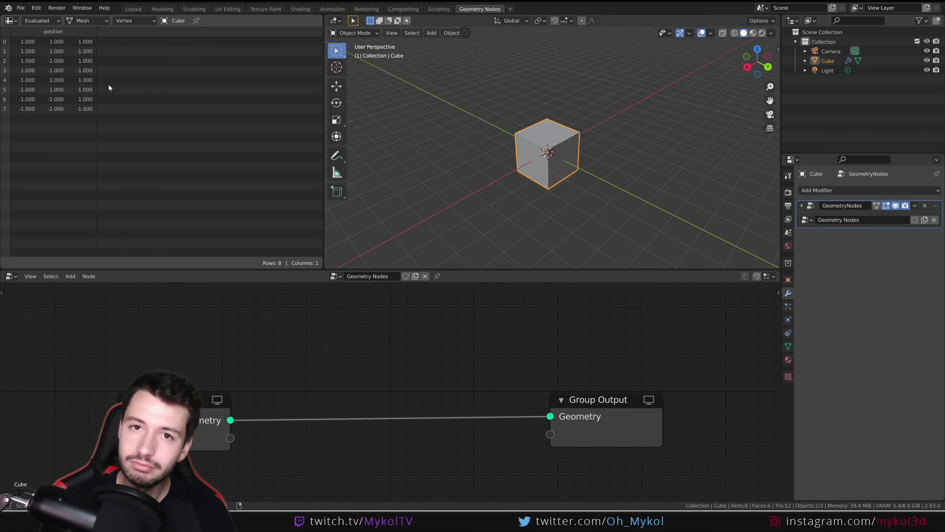
- Enter Edit Mode on the cube and inset its positive Y face by about 0.39 m
scroll(566, 137, up, 2)
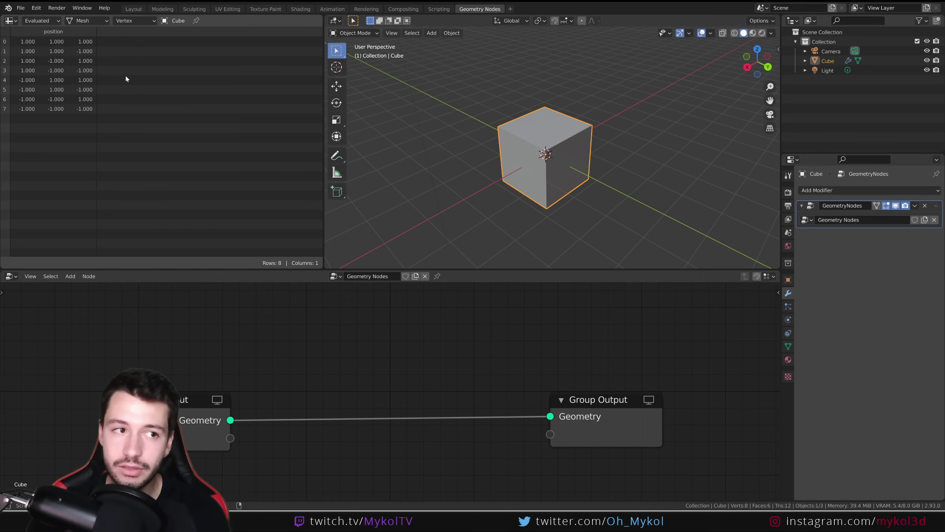
key(Tab)
scroll(513, 144, up, 2)
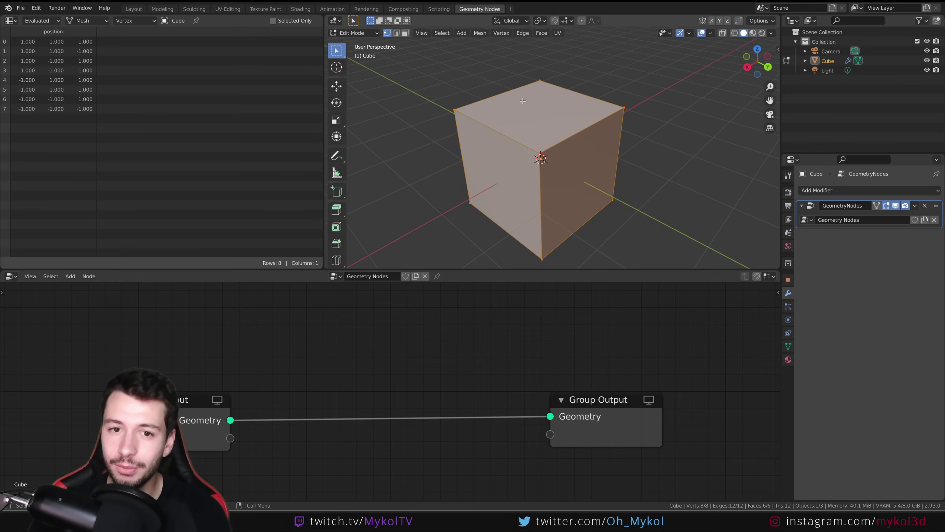
key(alt+a)
key(3)
click(594, 179)
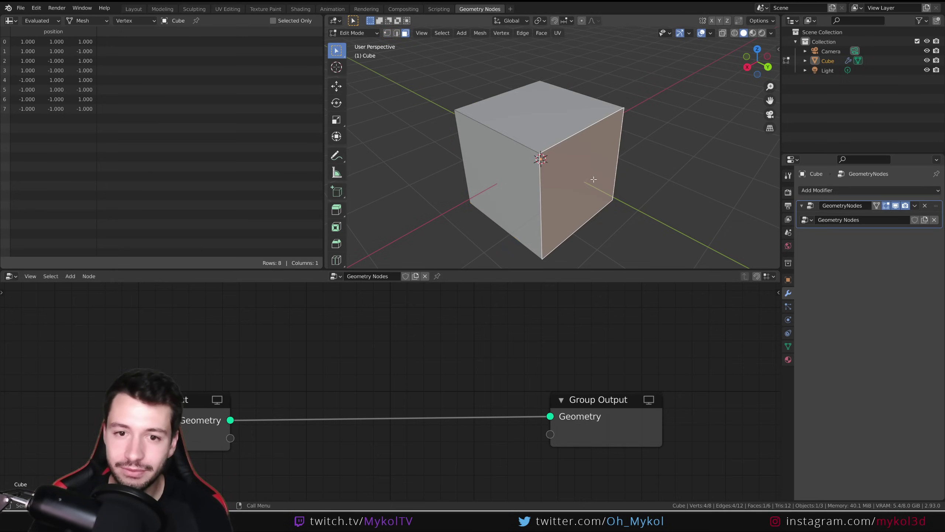
key(i)
click(618, 209)
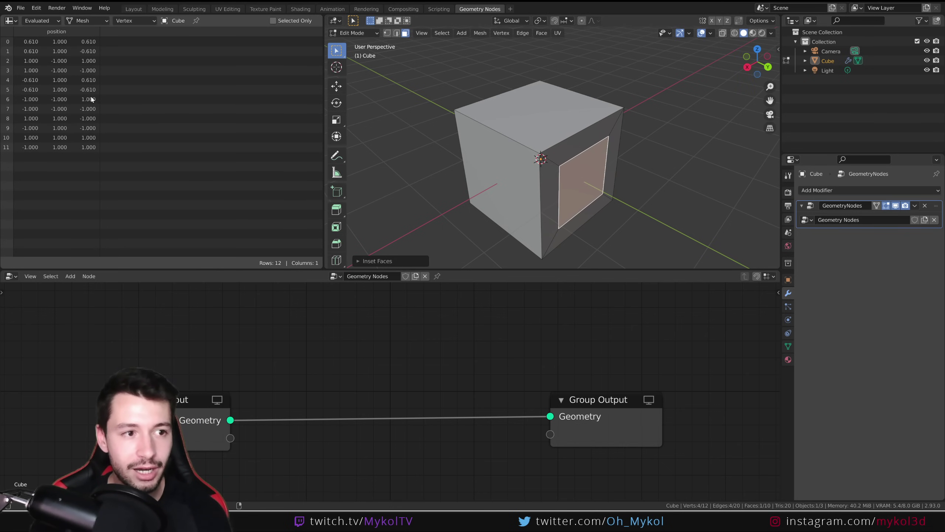
- Move the cube's upper corner vertex at X 1, Y -1 along the Y axis to -2
key(1)
click(454, 110)
middle_drag(453, 110, 484, 158)
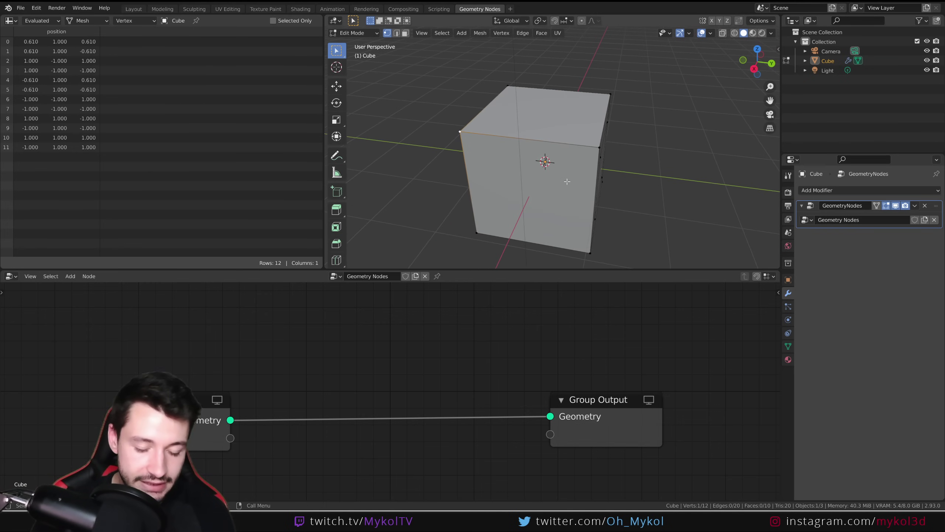
key(g)
key(y)
click(494, 179)
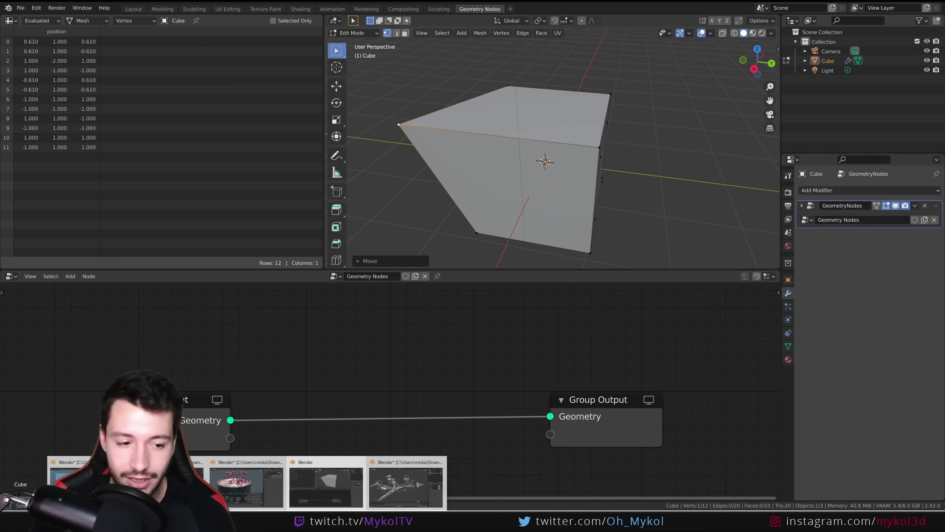
- Switch to the Blender window with the Abstract Monkey demo, hide the sidebar, and play the animation, stopping at frame 336
click(246, 480)
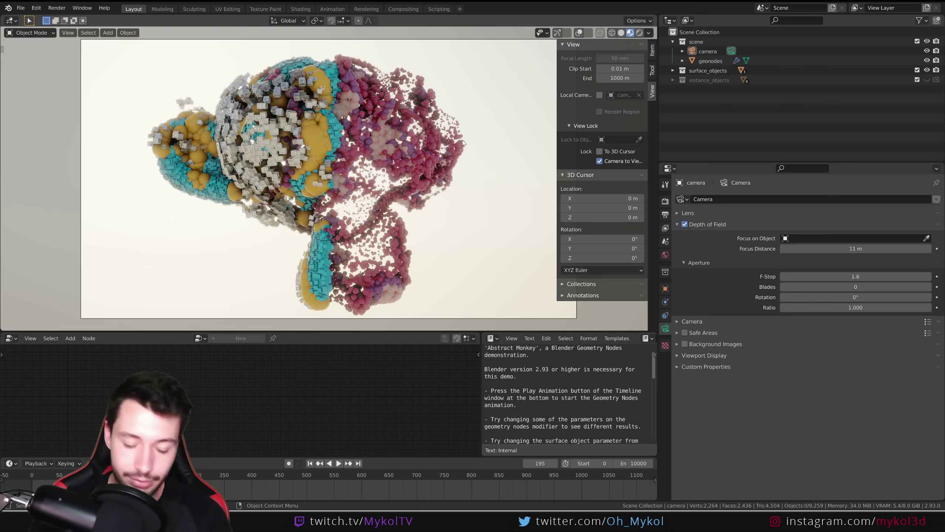
key(n)
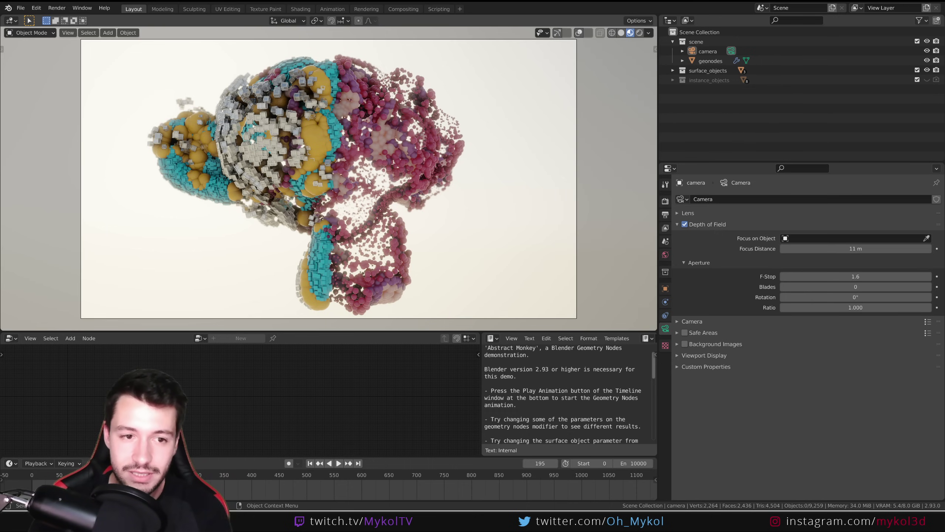
key(space)
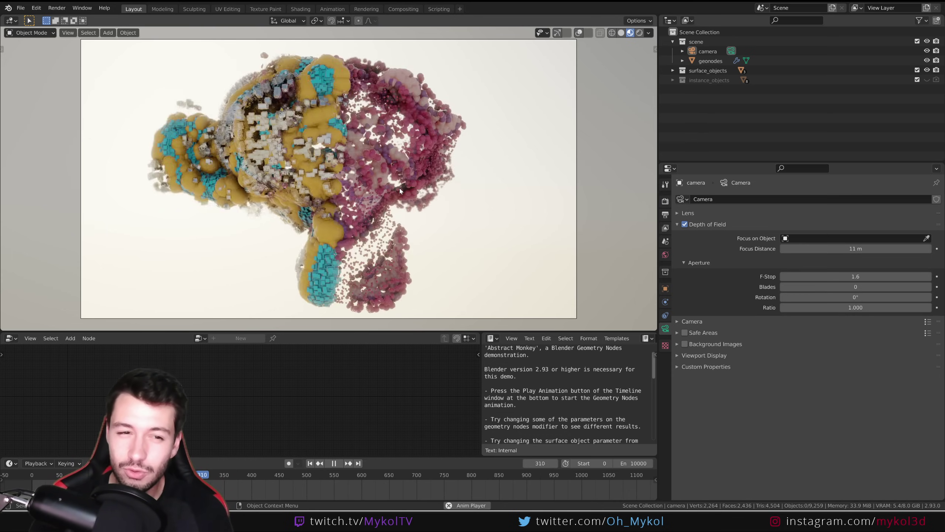
key(space)
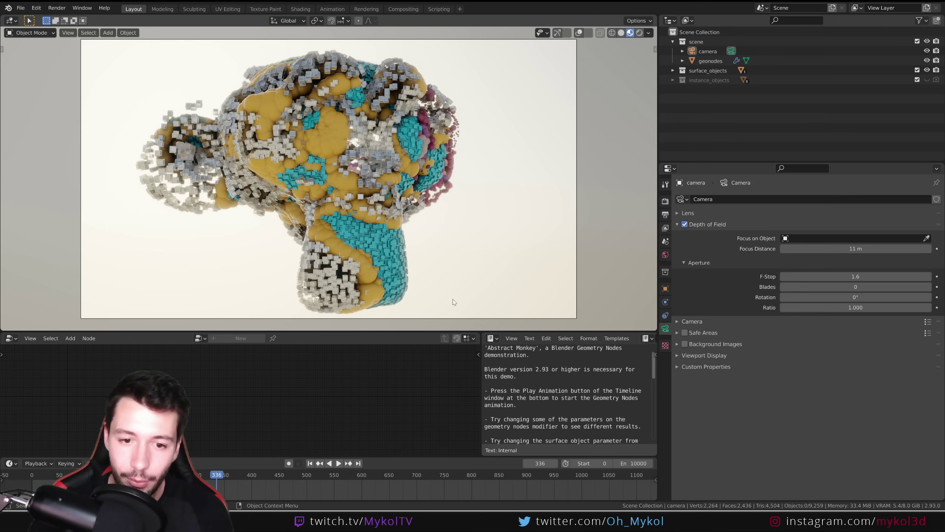
- Enlarge the 3D viewport over the node and text editors and set the camera's depth of field f-stop to 0.2
drag(455, 331, 466, 425)
middle_drag(487, 208, 357, 258)
scroll(450, 208, up, 2)
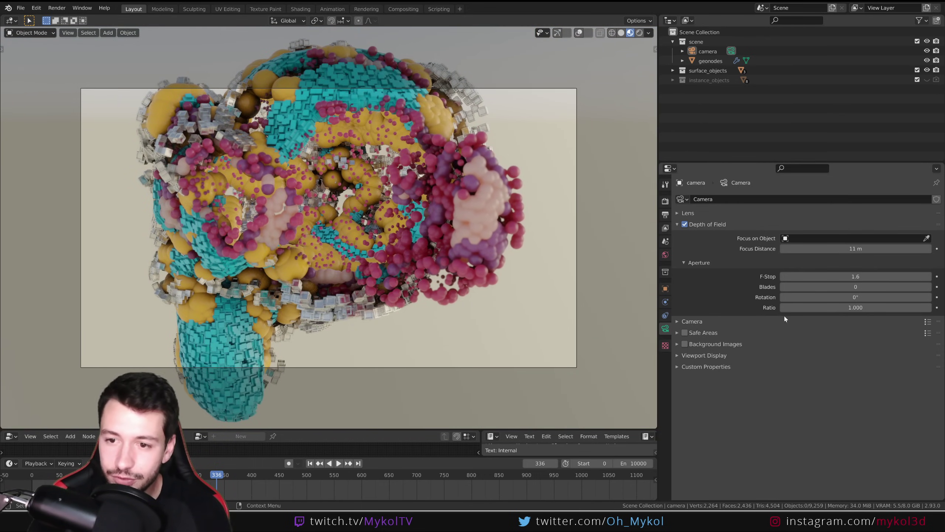
drag(835, 276, 803, 276)
middle_drag(381, 249, 365, 233)
scroll(364, 230, up, 5)
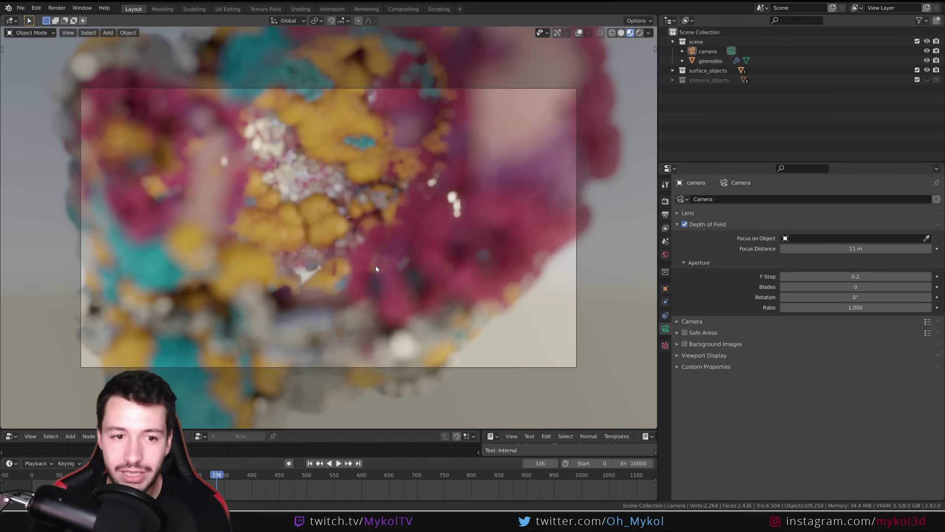
- Reframe the camera around the whole monkey head and set its focus distance to 8.4 m
scroll(376, 267, down, 8)
middle_drag(397, 272, 418, 250)
scroll(410, 269, up, 3)
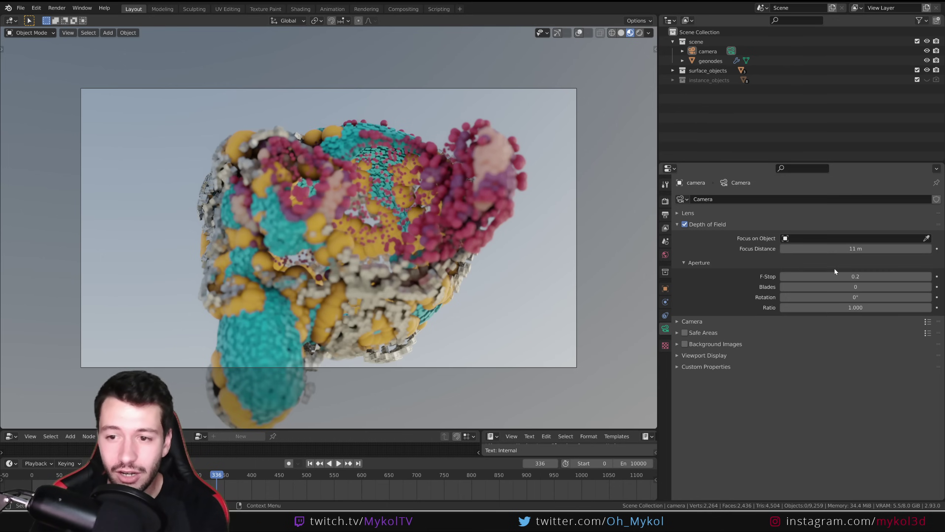
drag(835, 248, 800, 249)
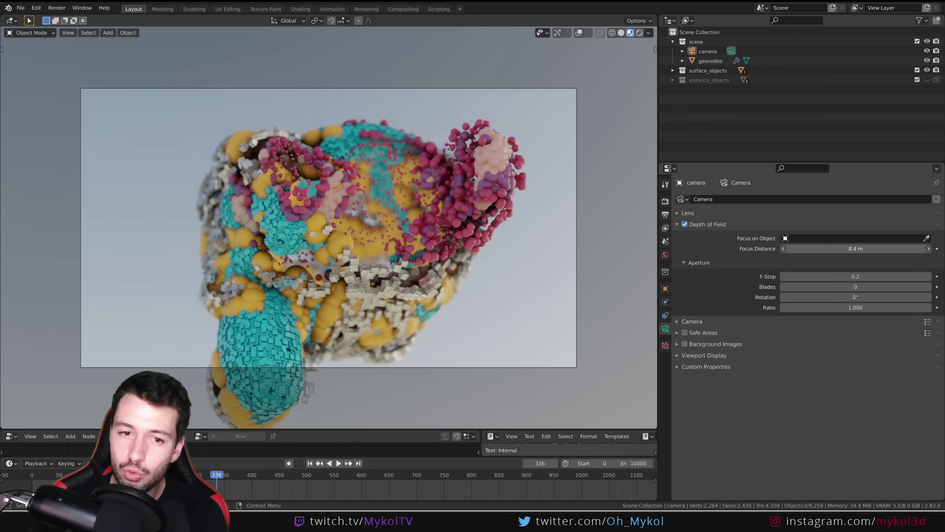
mouse_move(536, 283)
middle_down()
mouse_move(409, 241)
mouse_move(405, 253)
mouse_move(480, 257)
mouse_move(381, 257)
mouse_move(471, 262)
mouse_move(447, 274)
middle_up()
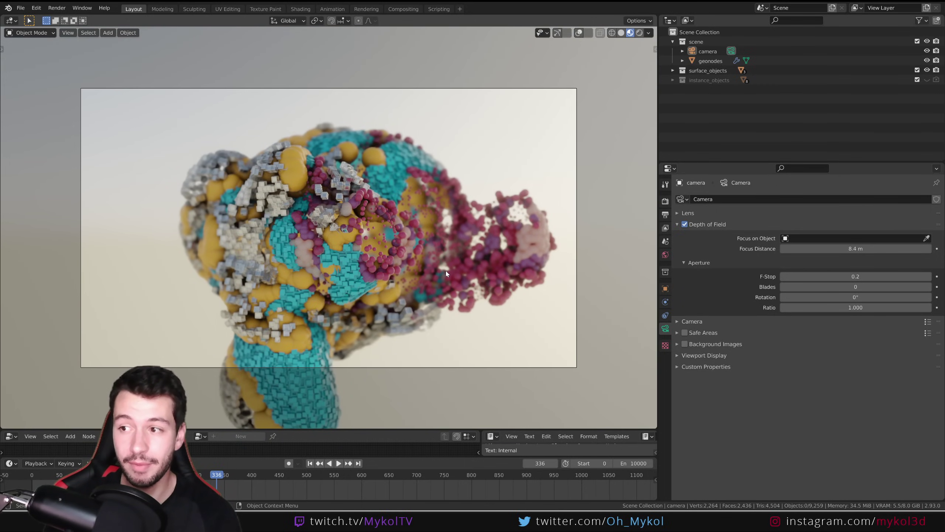
mouse_move(510, 309)
middle_down()
mouse_move(416, 300)
mouse_move(488, 279)
mouse_move(450, 304)
middle_up()
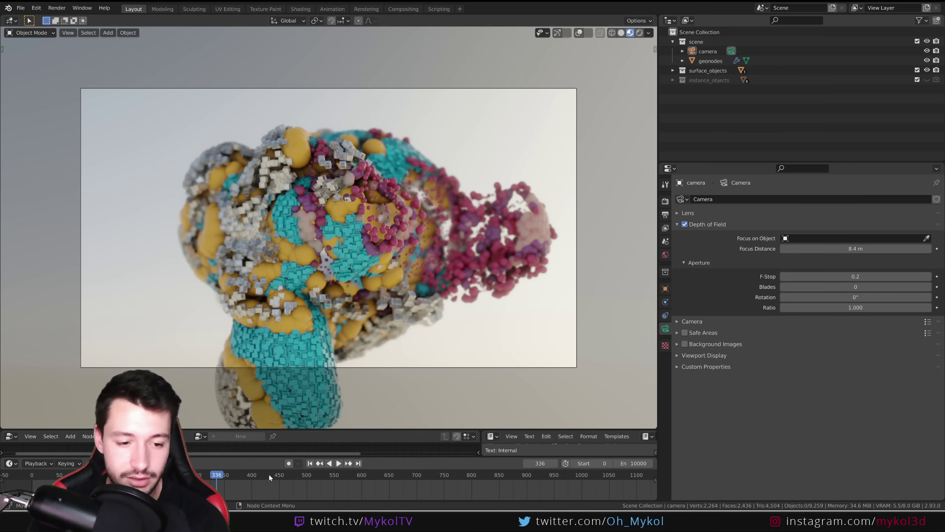
- Switch to the Blender window with the edited cube and replace it with a new General file, discarding the changes
click(317, 483)
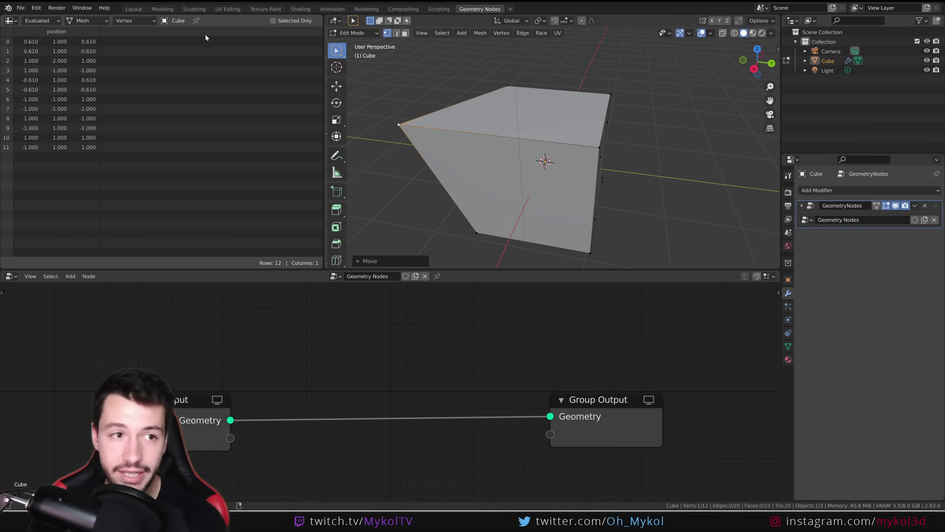
click(20, 8)
mouse_move(22, 20)
click(127, 18)
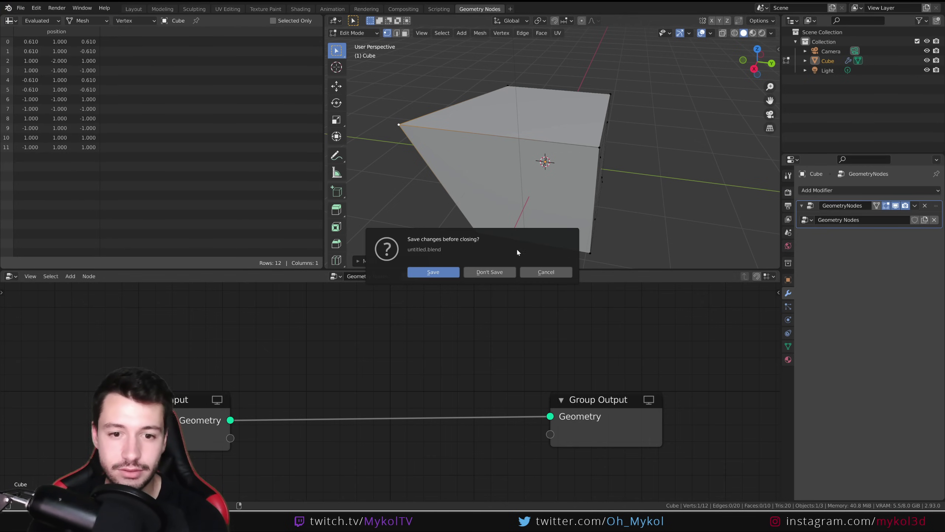
click(499, 271)
- Set the scene's render engine to Cycles and expand its Denoising settings
click(789, 210)
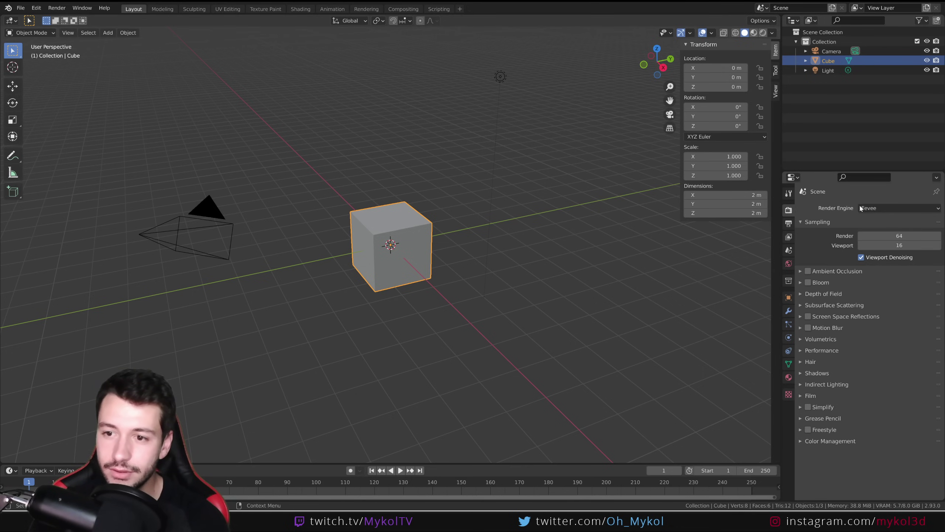
click(897, 208)
click(877, 239)
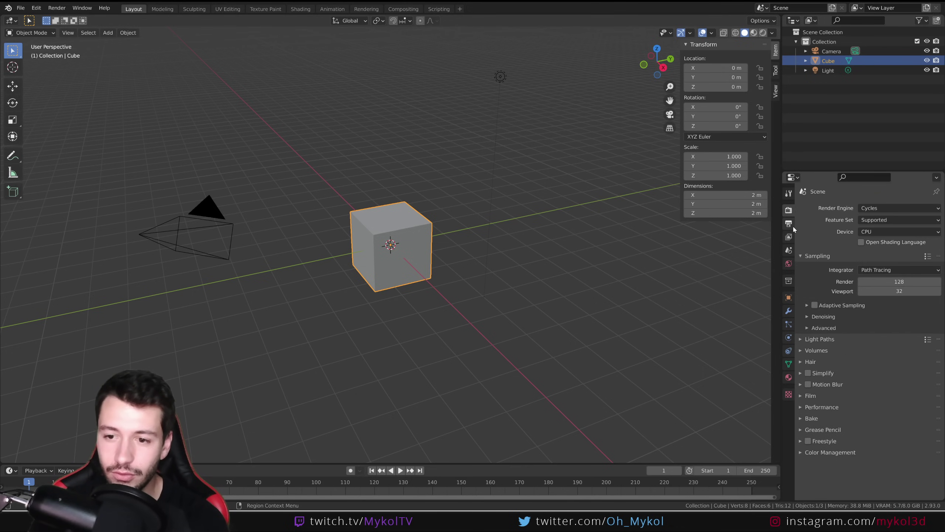
click(808, 316)
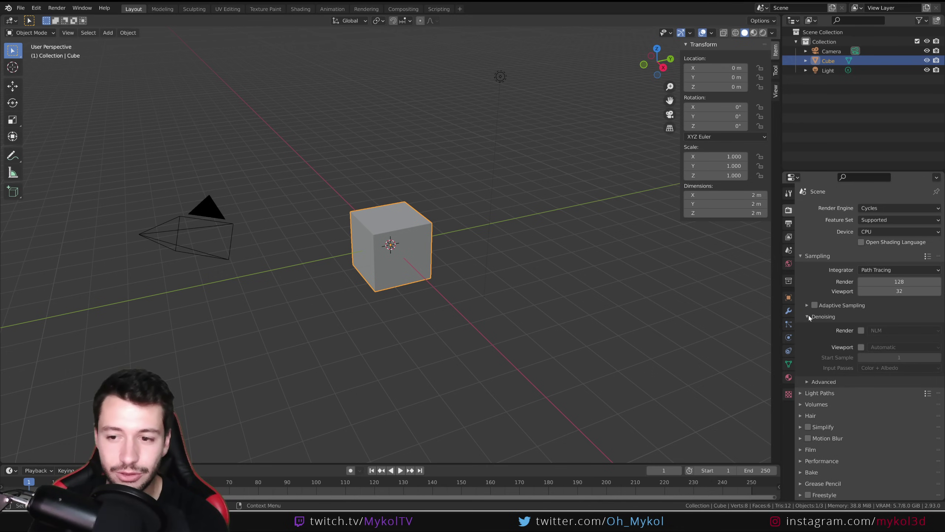
- Switch the render engine to Eevee and back to Cycles
click(893, 208)
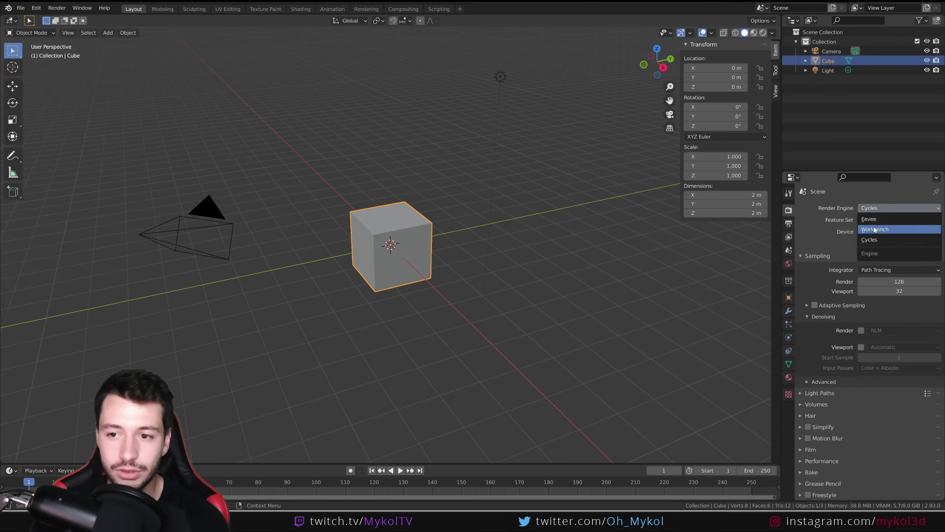
click(871, 219)
click(870, 208)
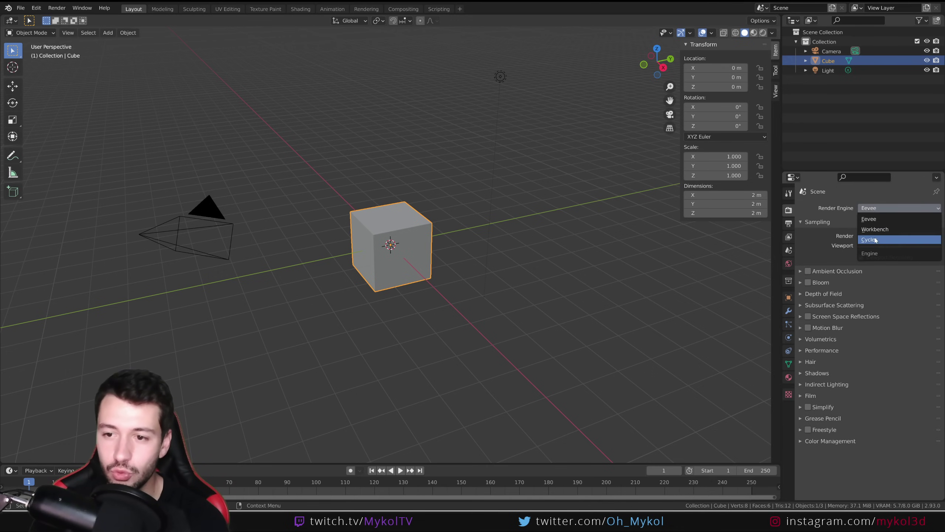
click(878, 239)
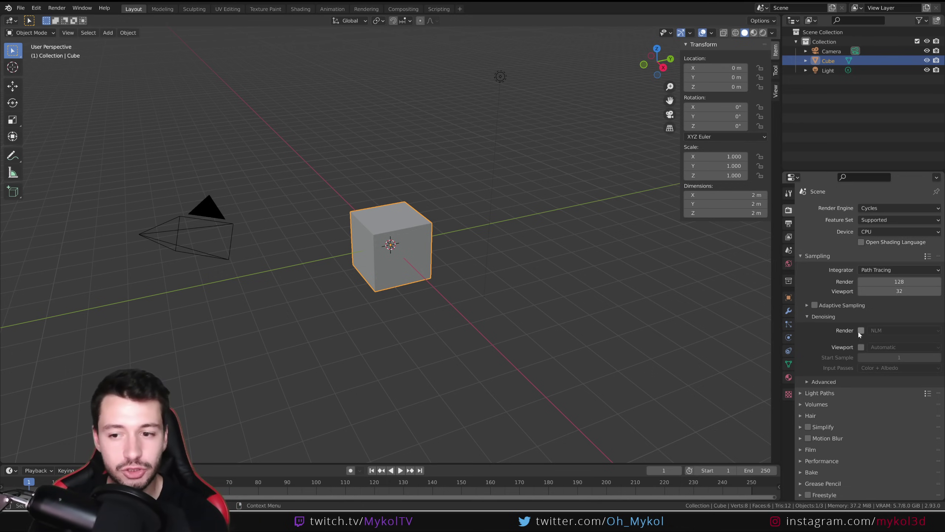
- Examine the viewport denoiser options offered by Cycles, including OptiX and OpenImageDenoise
click(877, 346)
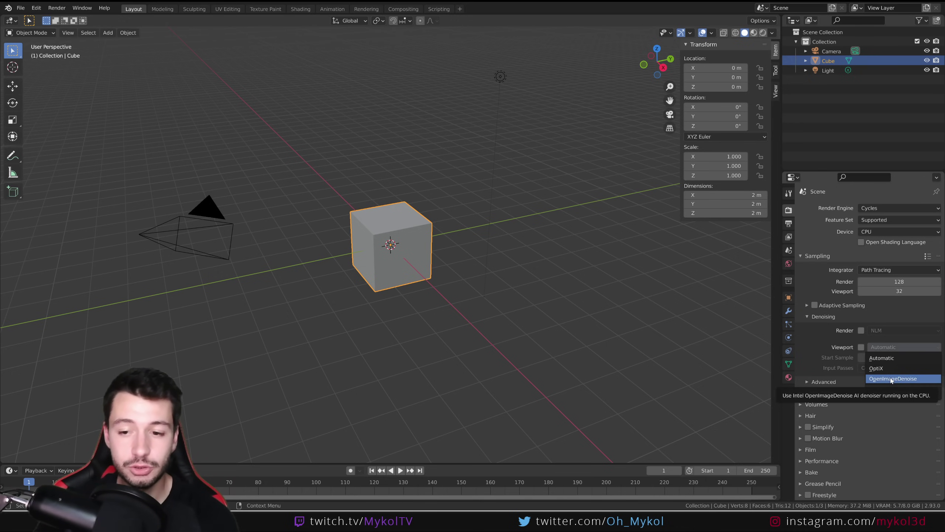
scroll(417, 260, up, 3)
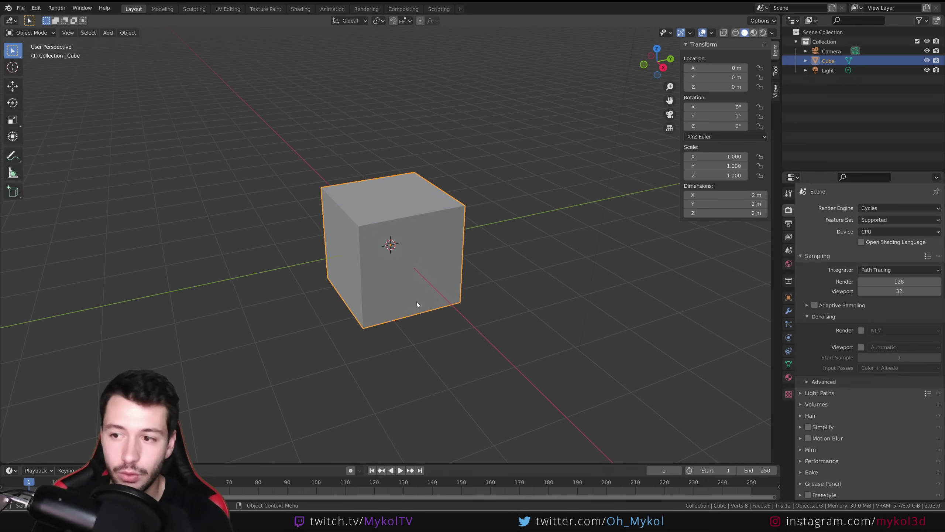
middle_drag(417, 302, 433, 303)
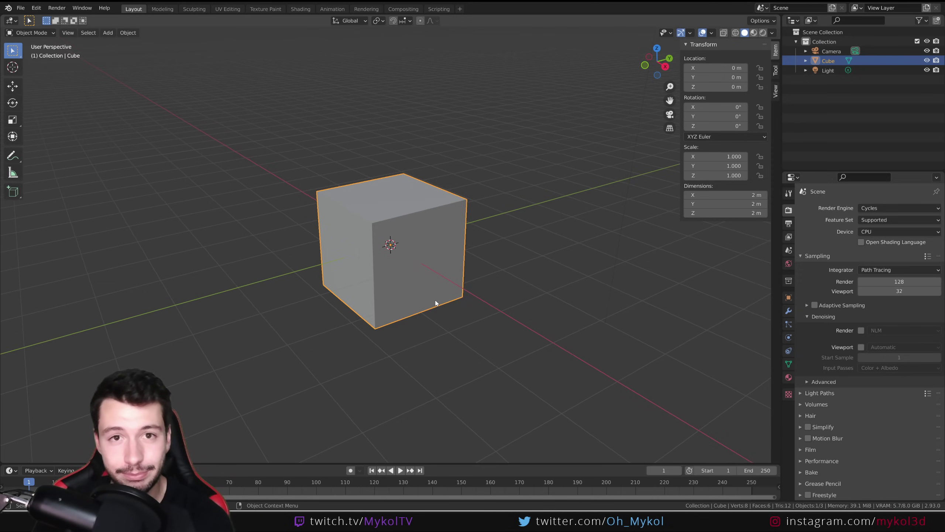
scroll(436, 303, up, 2)
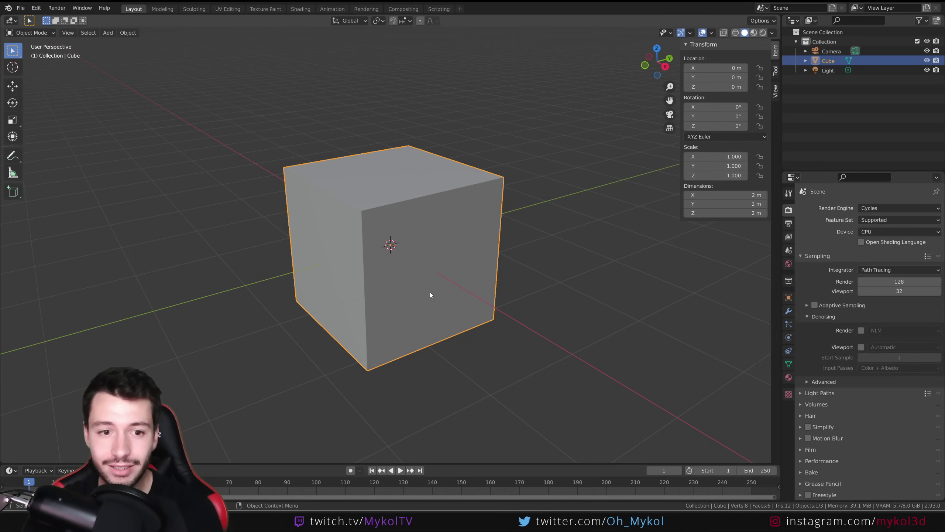
scroll(428, 276, down, 4)
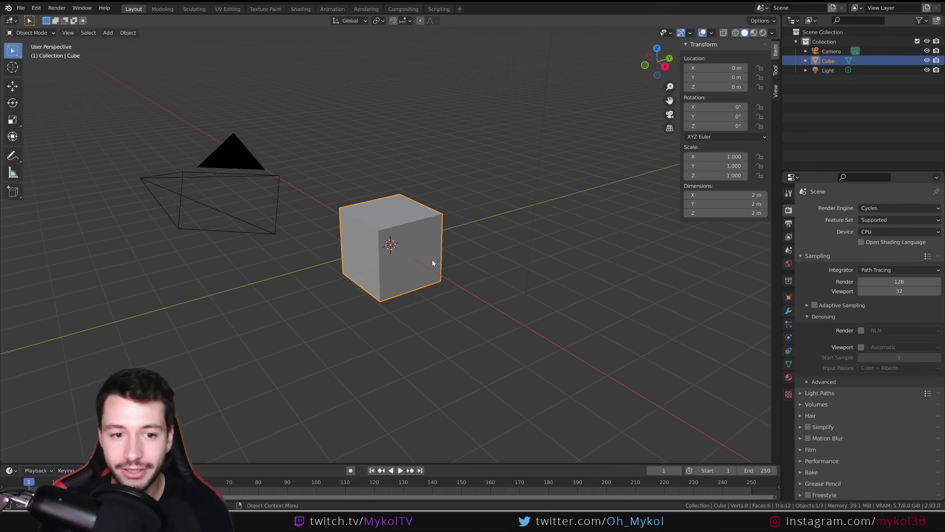
- Add a mesh plane, scale it up into a large floor around the cube, and select the cube
middle_drag(415, 306, 470, 281)
key(shift+a)
mouse_move(446, 270)
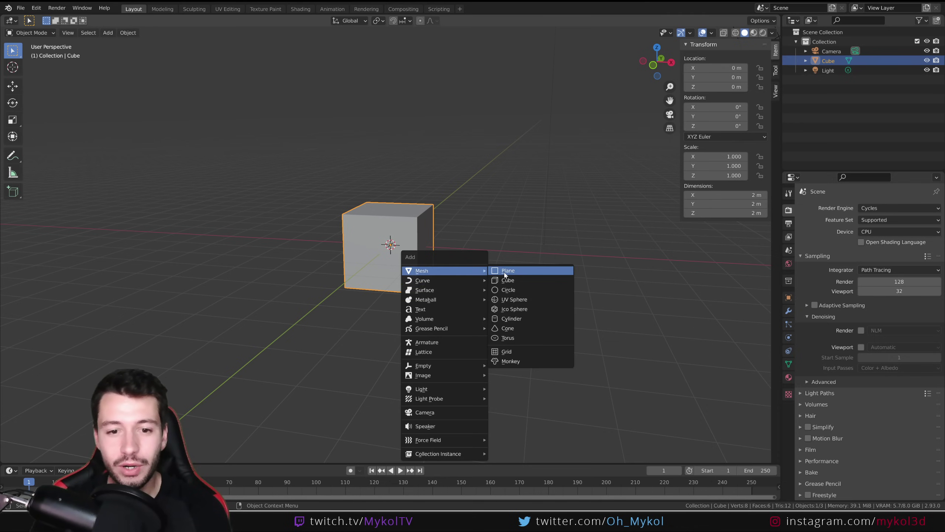
click(508, 271)
key(s)
key(Return)
click(380, 260)
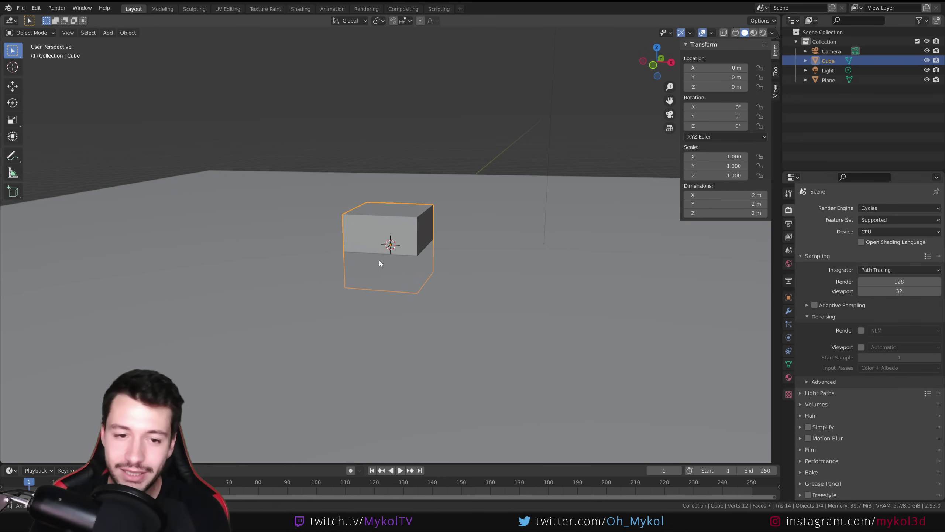
- Duplicate the cube twice and place both copies on the floor behind the original, spaced apart
middle_drag(379, 263, 364, 292)
key(shift+d)
key(x)
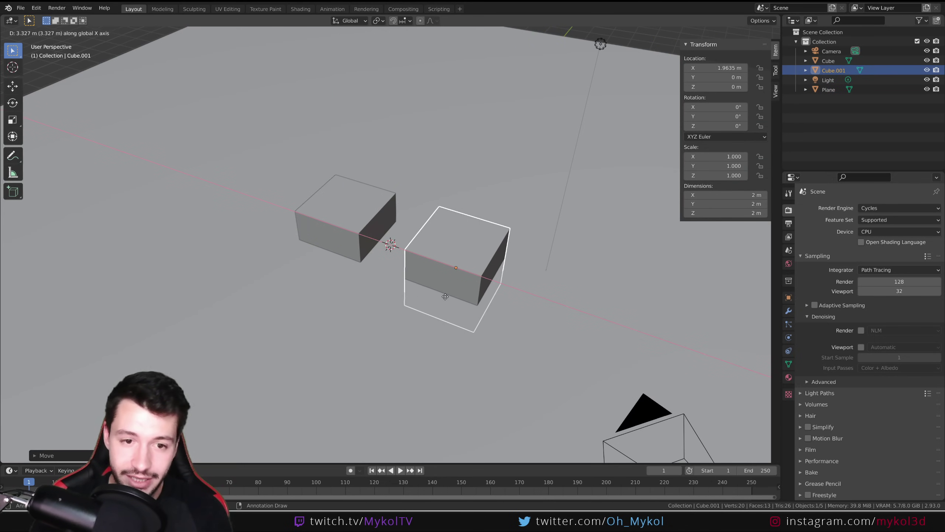
click(445, 296)
key(g)
click(502, 216)
key(shift+d)
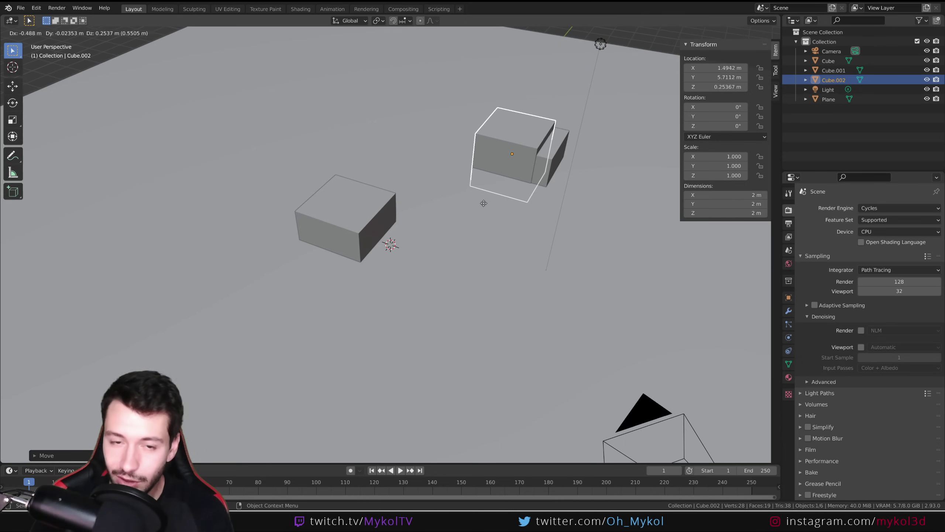
click(394, 138)
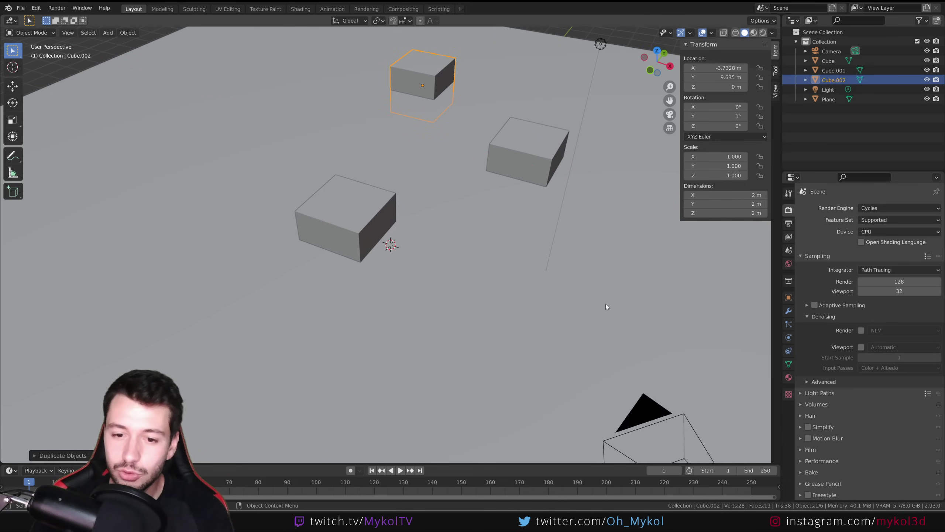
- Lock the camera to the view and reframe the camera shot so all three cubes are in frame
click(646, 411)
scroll(424, 271, down, 4)
click(775, 92)
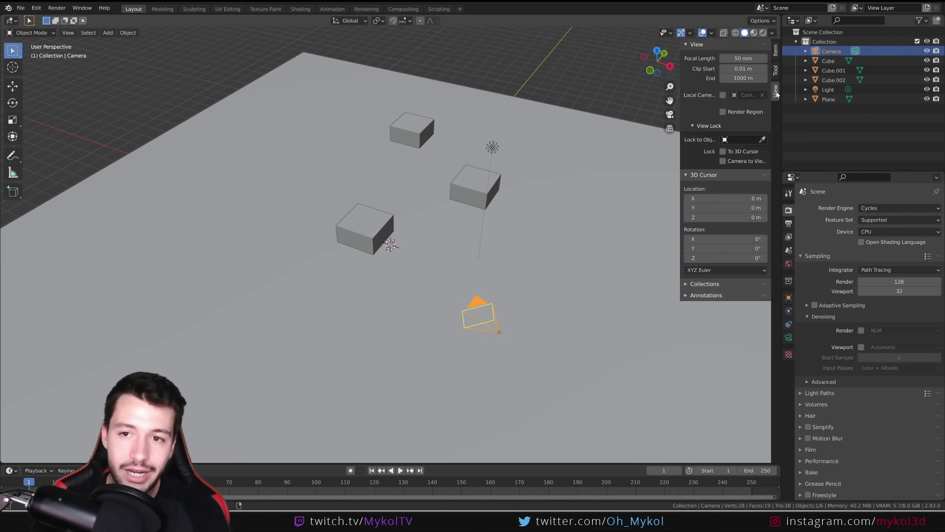
key(KP_0)
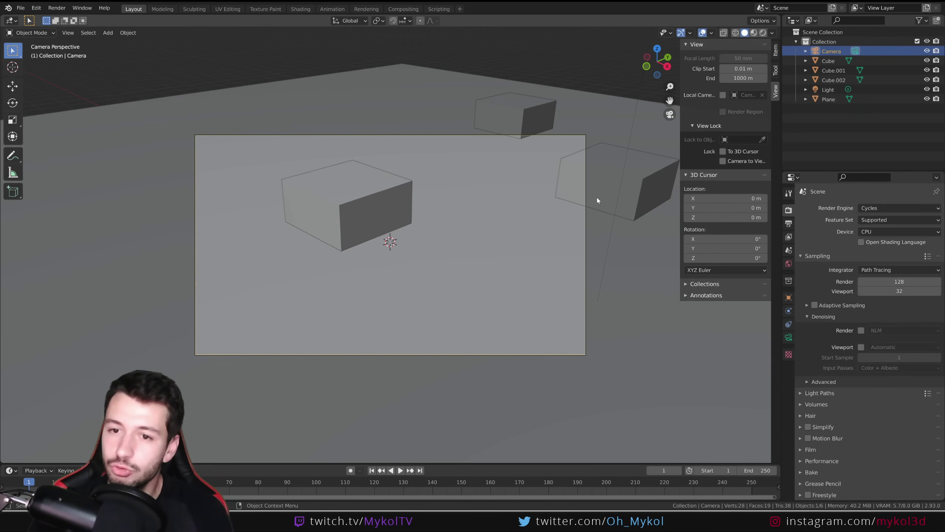
click(722, 162)
middle_drag(526, 210, 533, 284)
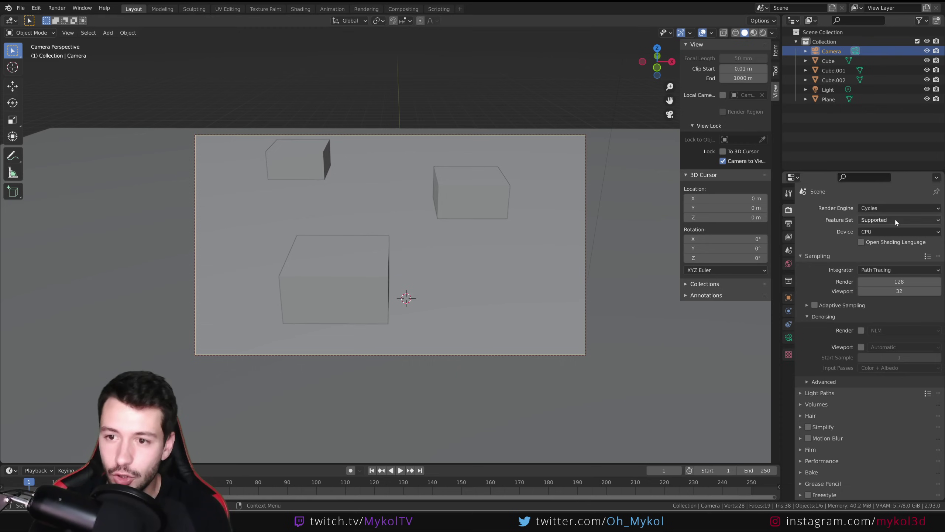
- Set the render engine to Eevee and enable the Cryptomatte Object pass for the view layer
click(885, 208)
click(883, 219)
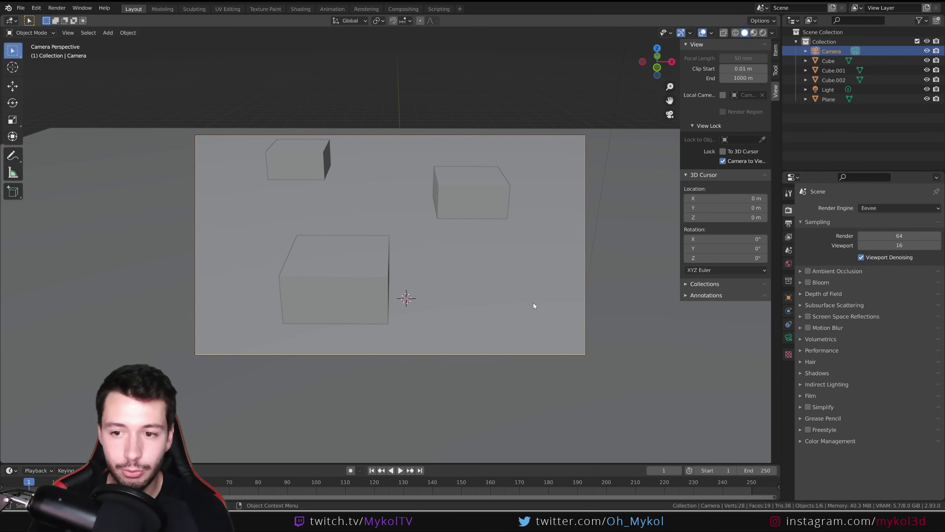
click(788, 223)
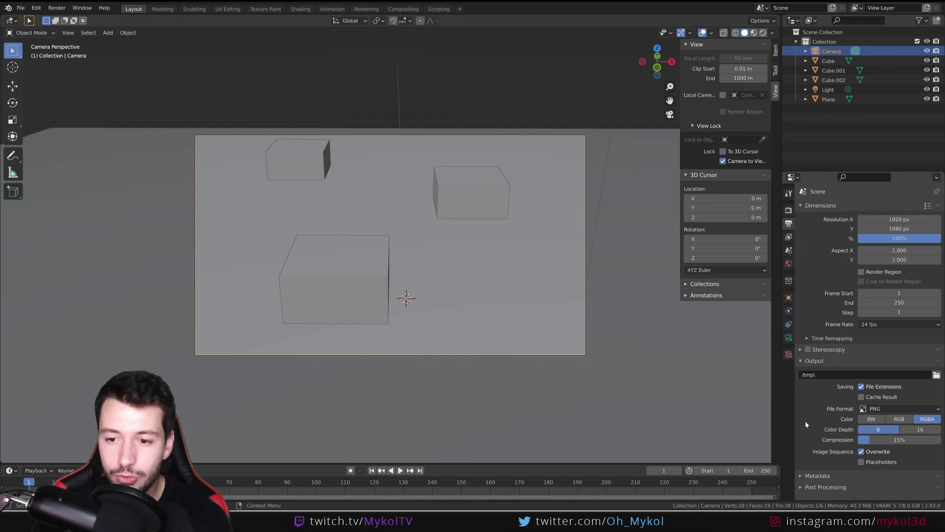
click(788, 237)
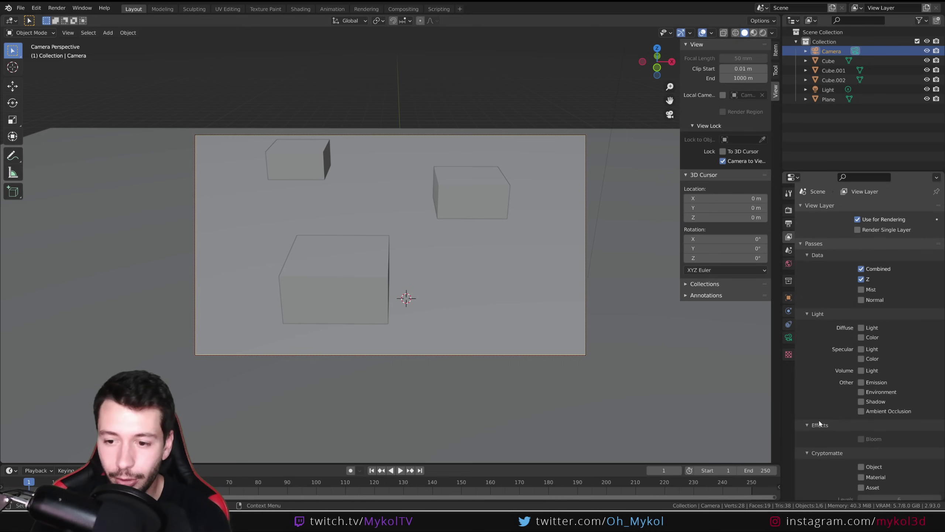
scroll(818, 421, down, 3)
click(861, 403)
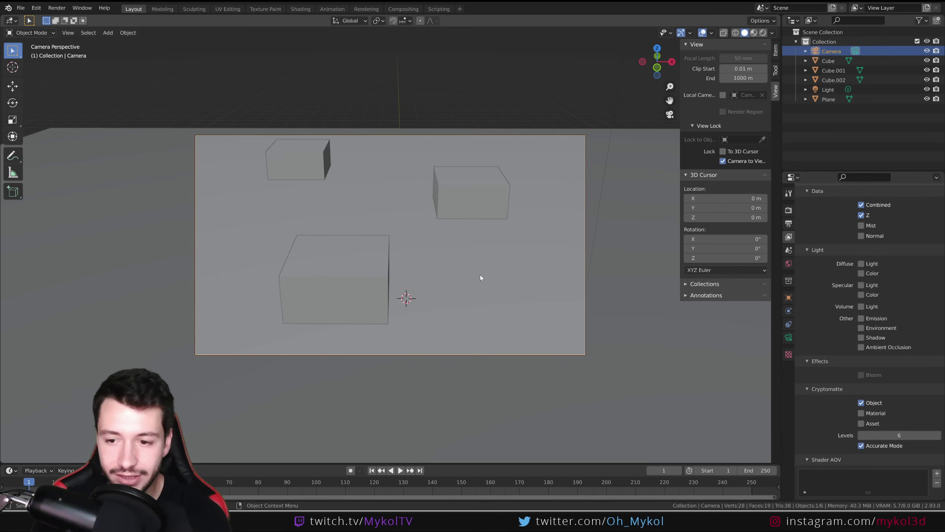
- Render the camera view and turn the 3D viewport into a Compositor with Use Nodes enabled
key(F12)
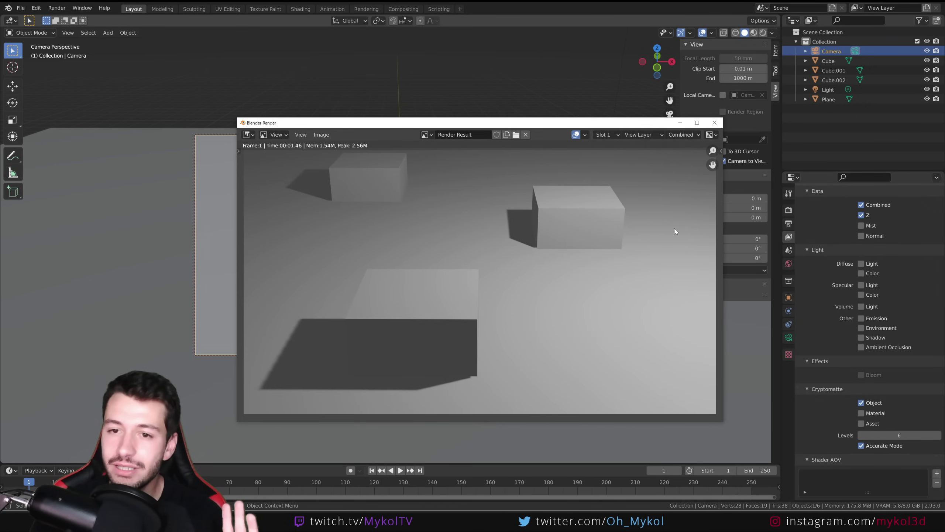
click(715, 123)
click(11, 21)
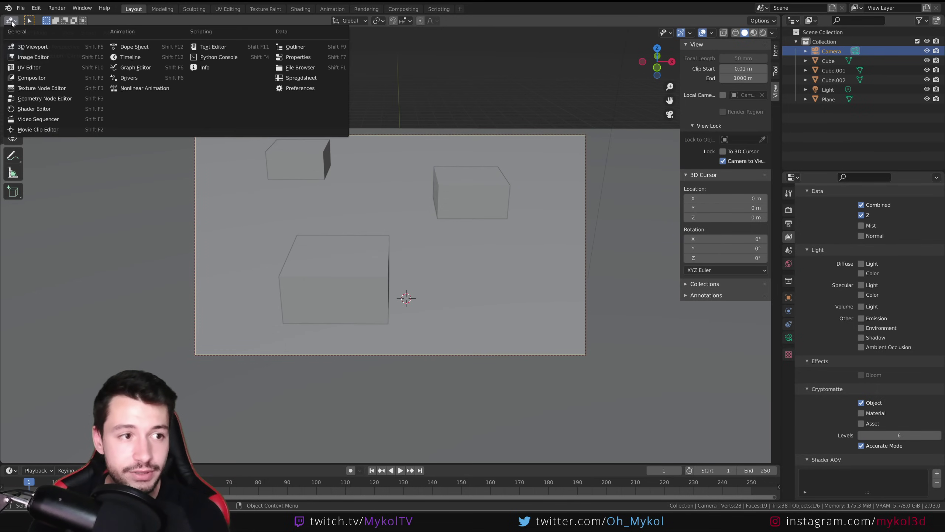
click(38, 79)
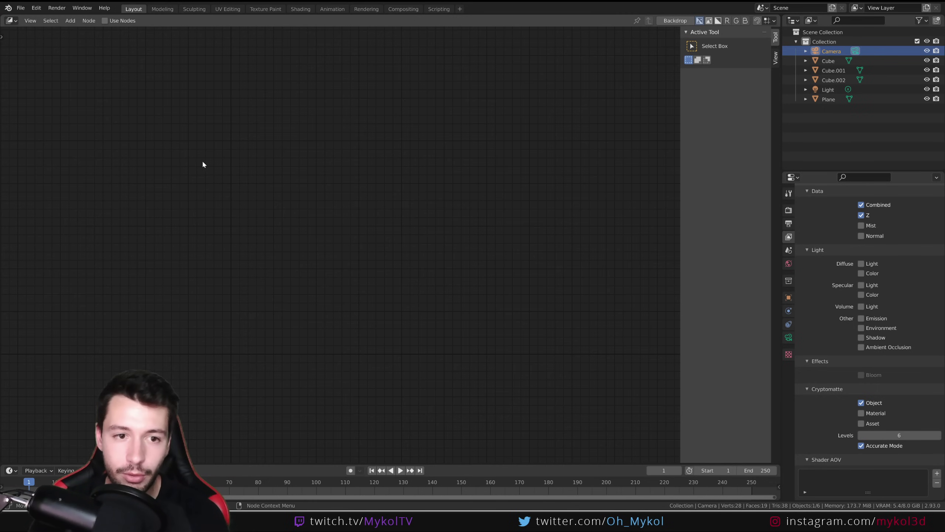
click(117, 22)
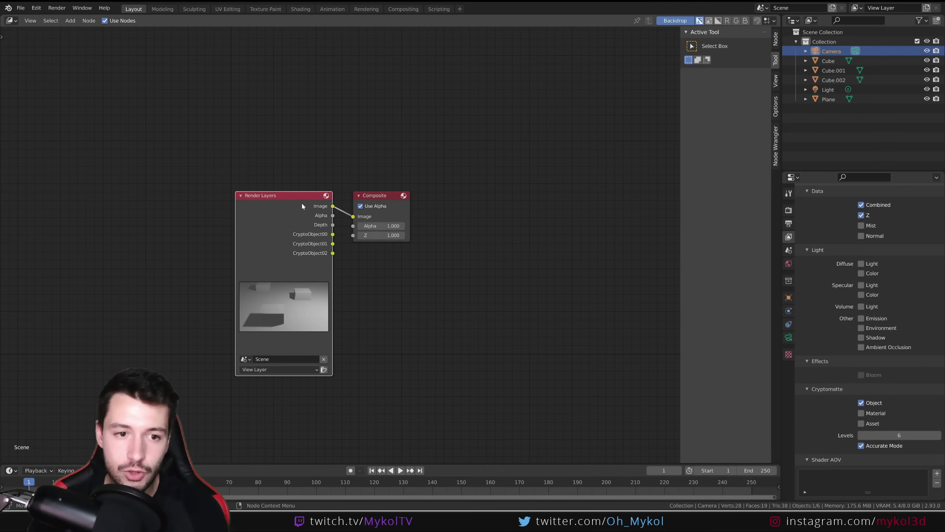
- Add a Viewer node below the Composite node and connect the Render Layers Image output to it
drag(301, 205, 164, 206)
key(shift+a)
text(vie)
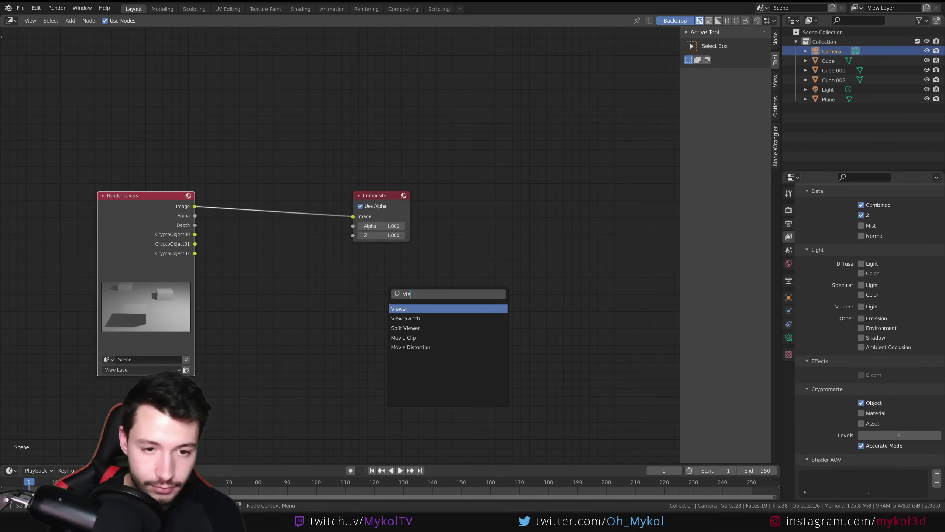
key(Return)
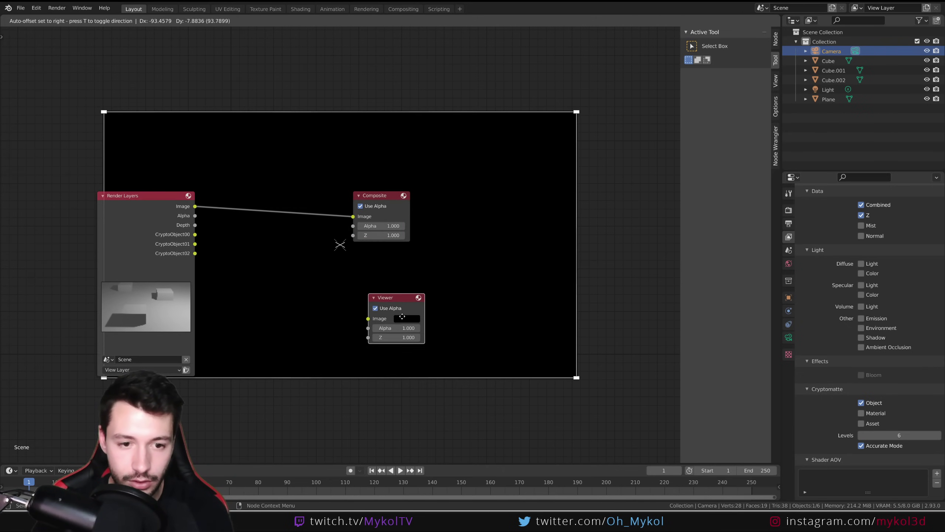
click(403, 319)
drag(195, 207, 368, 321)
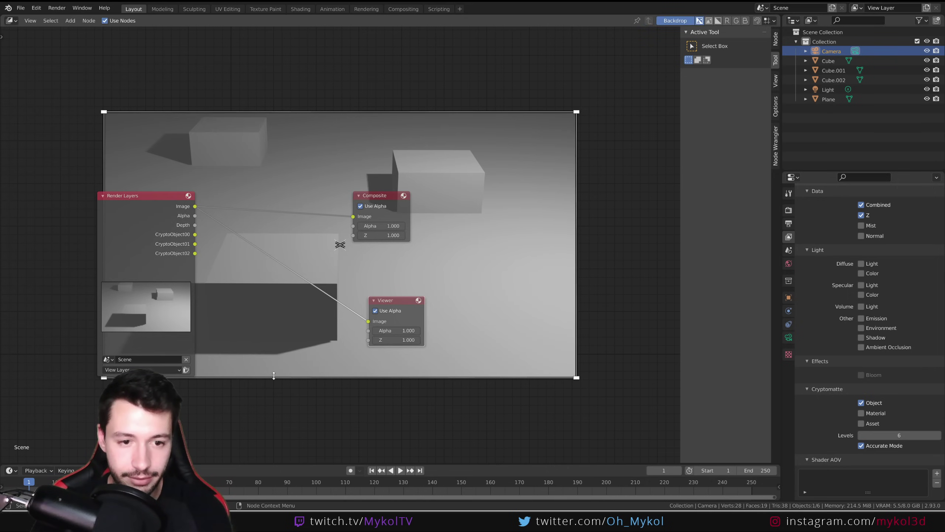
- Add a Cryptomatte node between Render Layers and Viewer, and feed the Render Layers Image output into it
drag(185, 233, 119, 245)
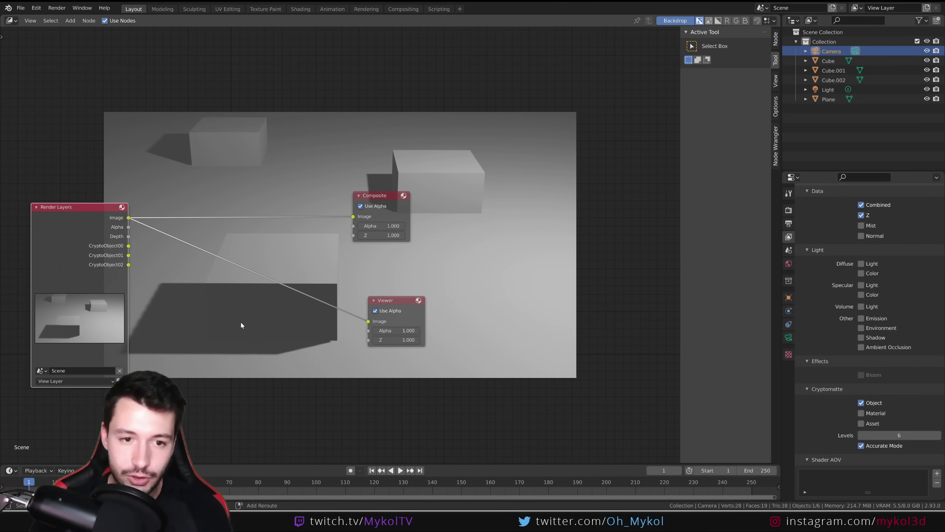
key(shift+a)
click(241, 322)
text(cr)
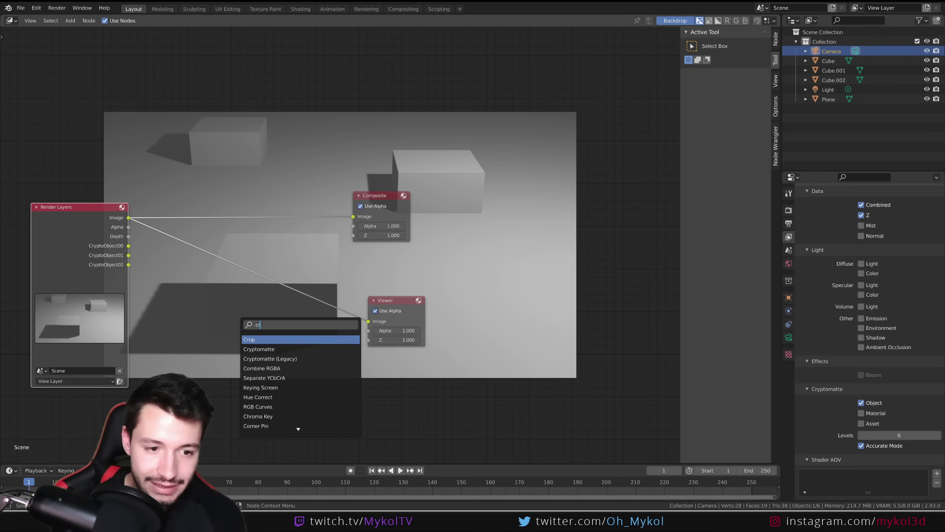
key(Down)
key(Return)
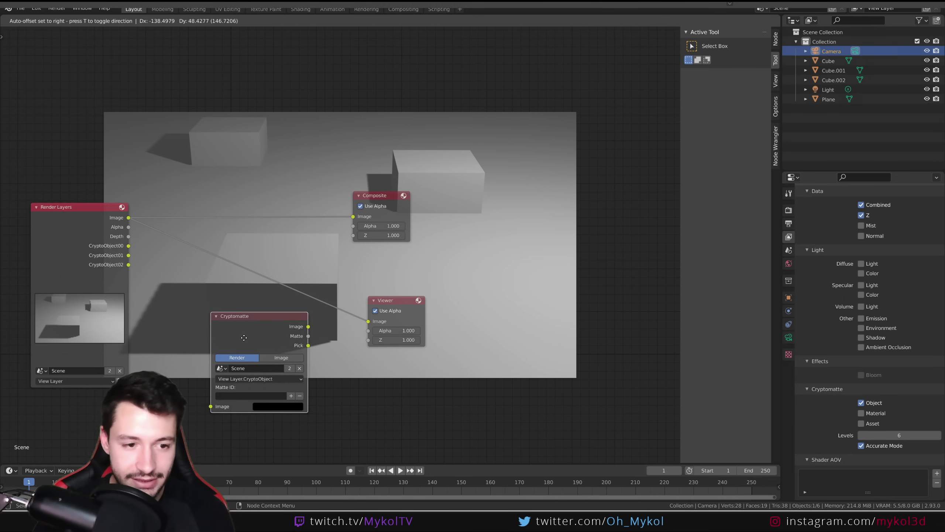
drag(129, 218, 214, 405)
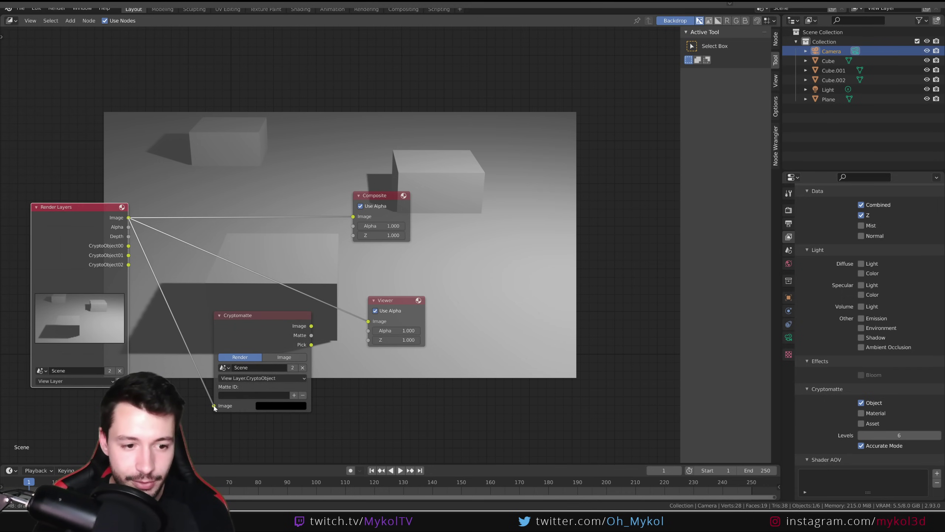
drag(289, 317, 260, 324)
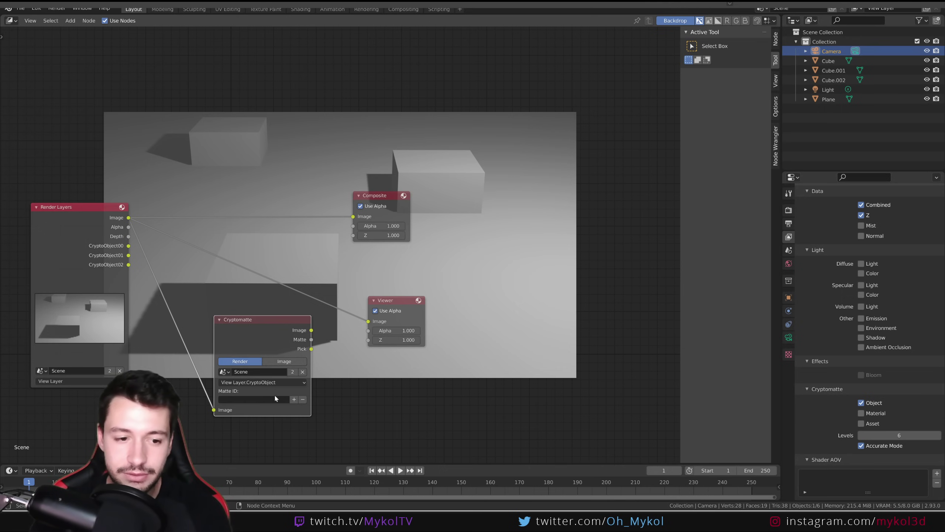
- Switch the Cryptomatte node's source to Image and back to Render, using Scene with View Layer.CryptoObject
click(277, 383)
click(278, 382)
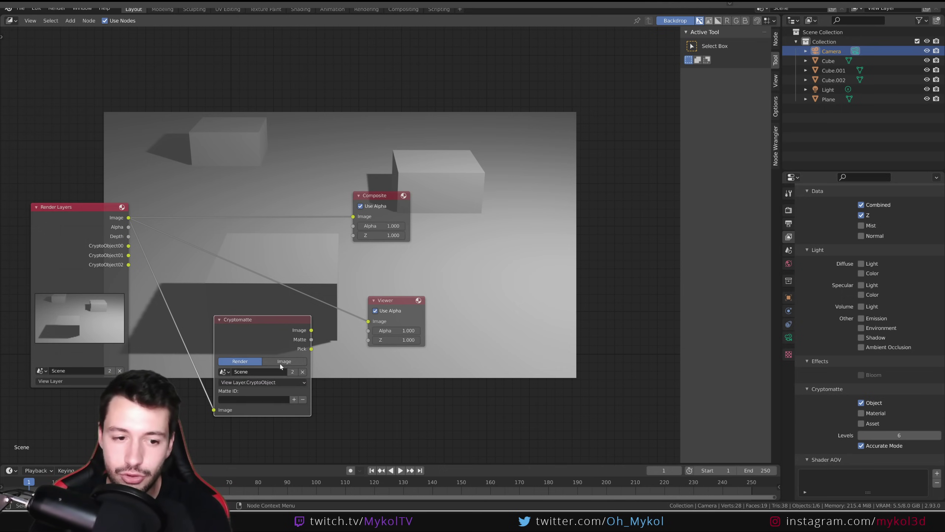
click(283, 361)
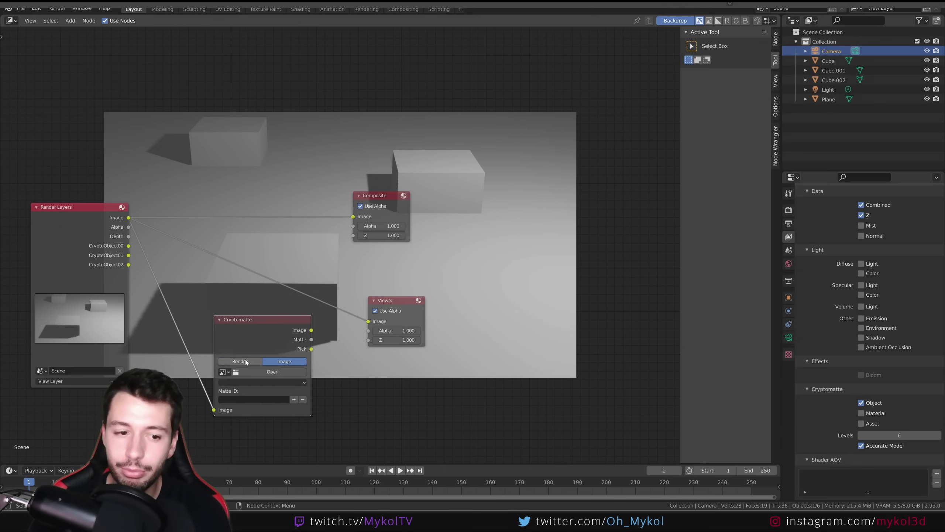
click(249, 361)
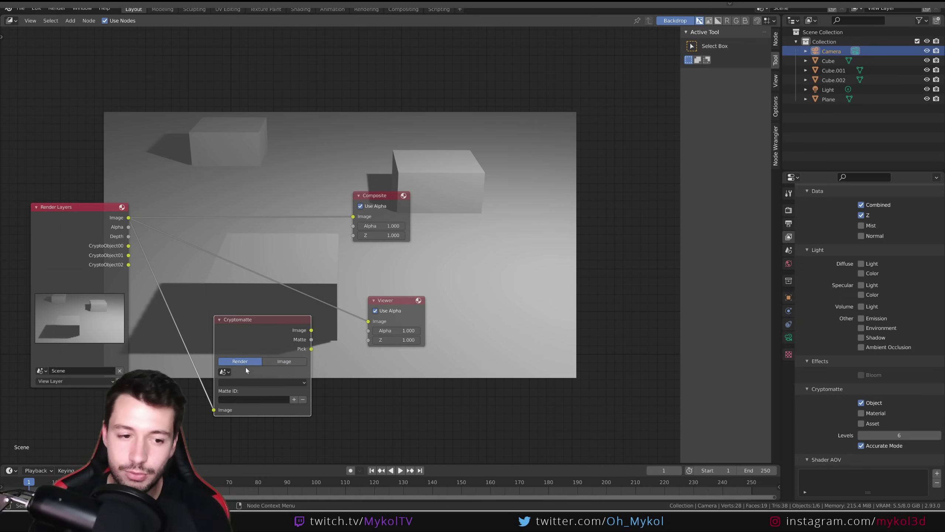
click(251, 383)
click(235, 386)
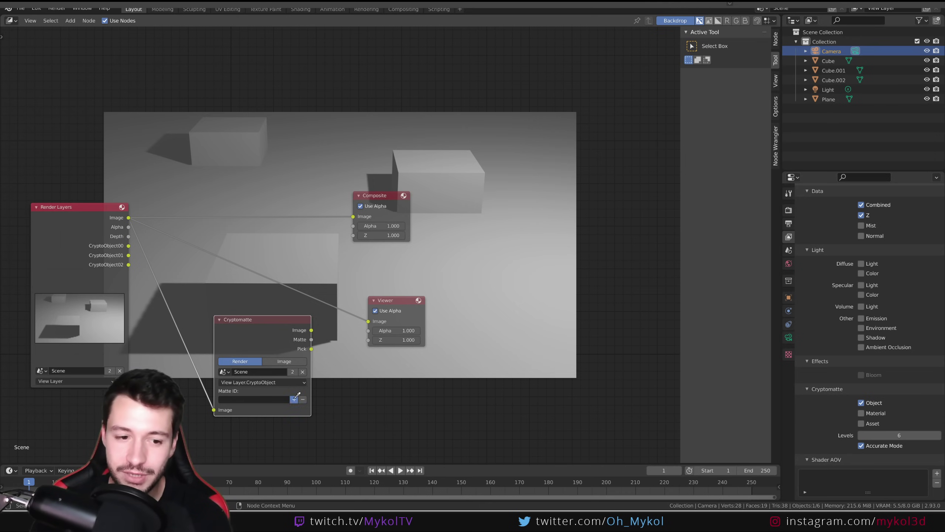
- Pick Cube.001 as the Cryptomatte matte and send the node's Image output to the Viewer, keeping nodes clear of the backdrop cube
click(452, 174)
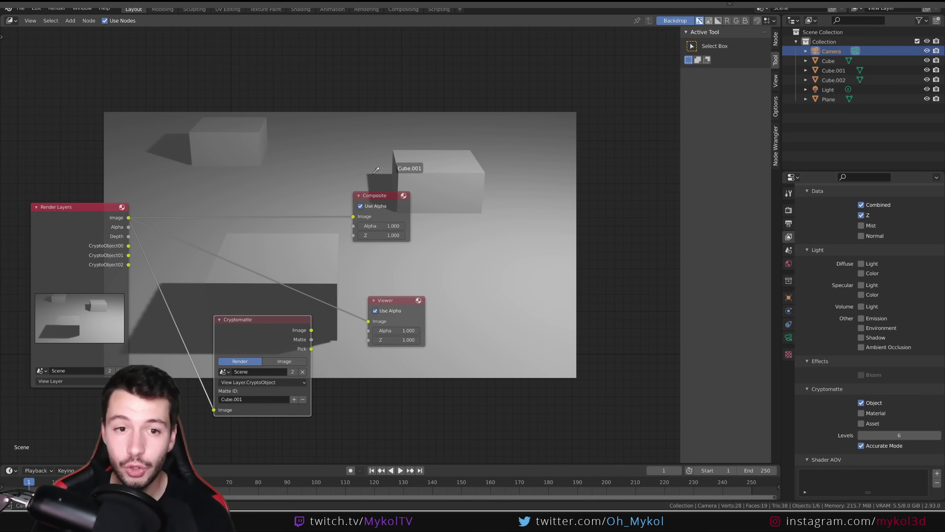
click(451, 173)
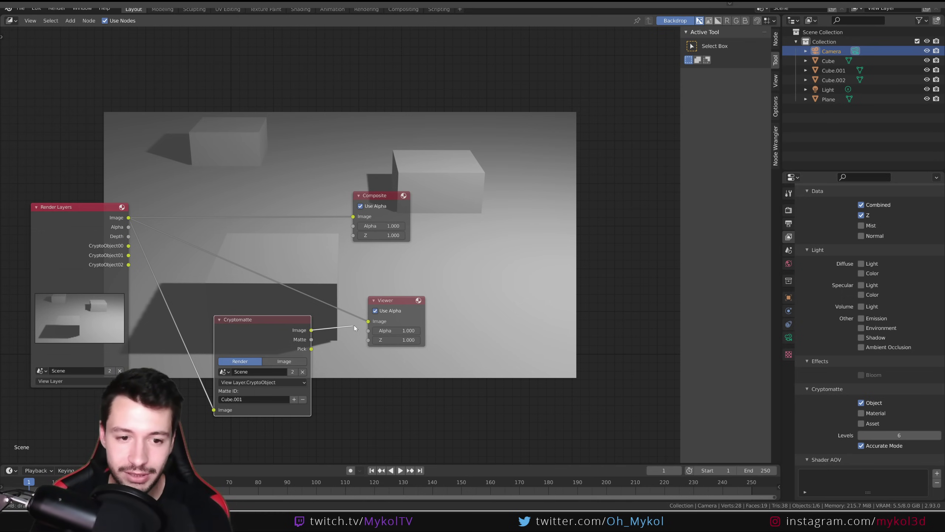
drag(368, 324, 368, 324)
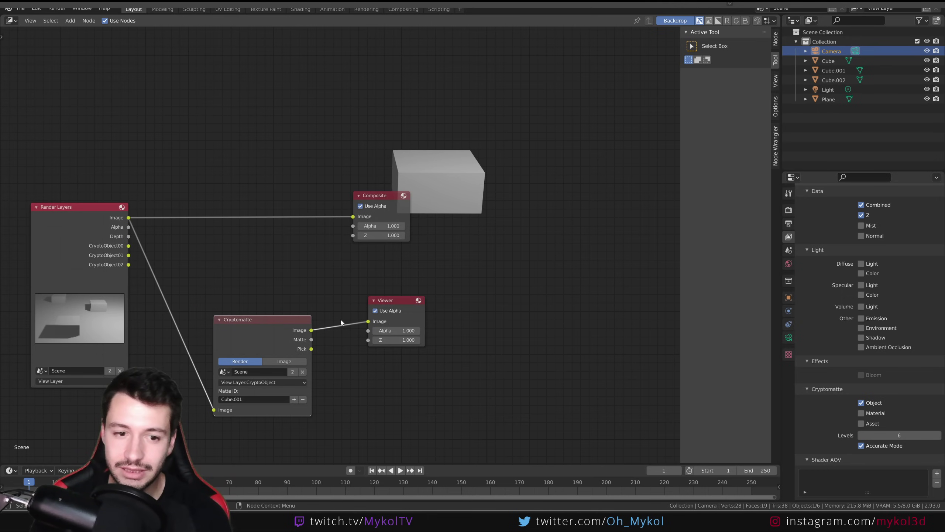
drag(400, 309, 469, 304)
drag(387, 198, 432, 78)
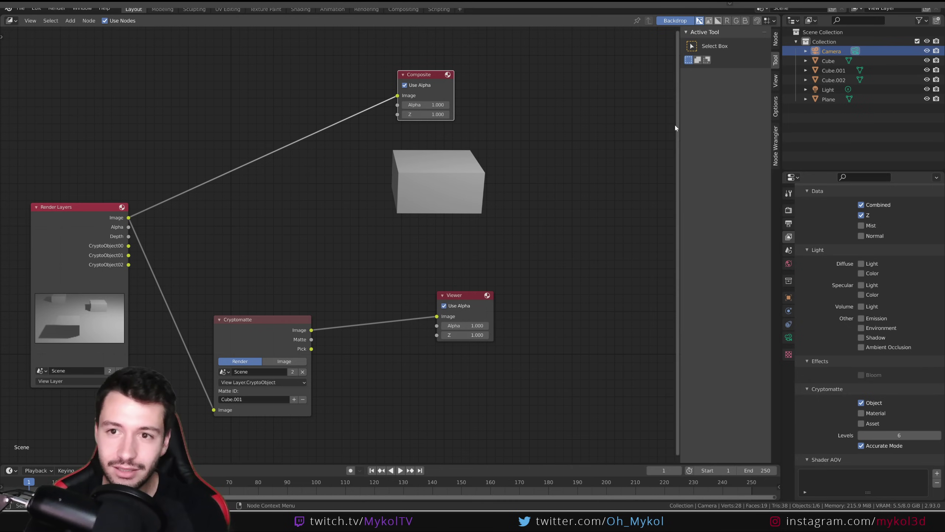
- Open the render result and examine its CryptoObject00, CryptoObject01 and CryptoObject02 passes, ending on CryptoObject00
click(793, 20)
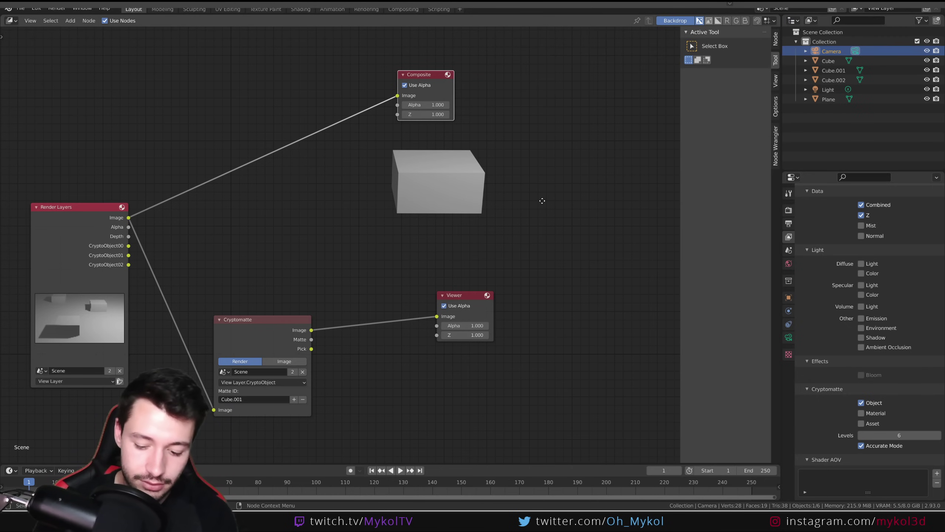
key(F12)
click(448, 11)
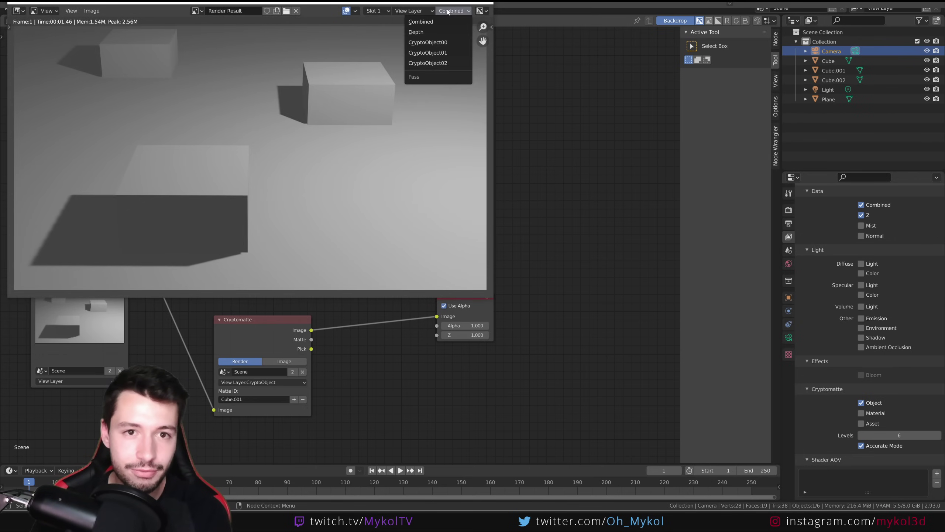
click(432, 42)
click(455, 12)
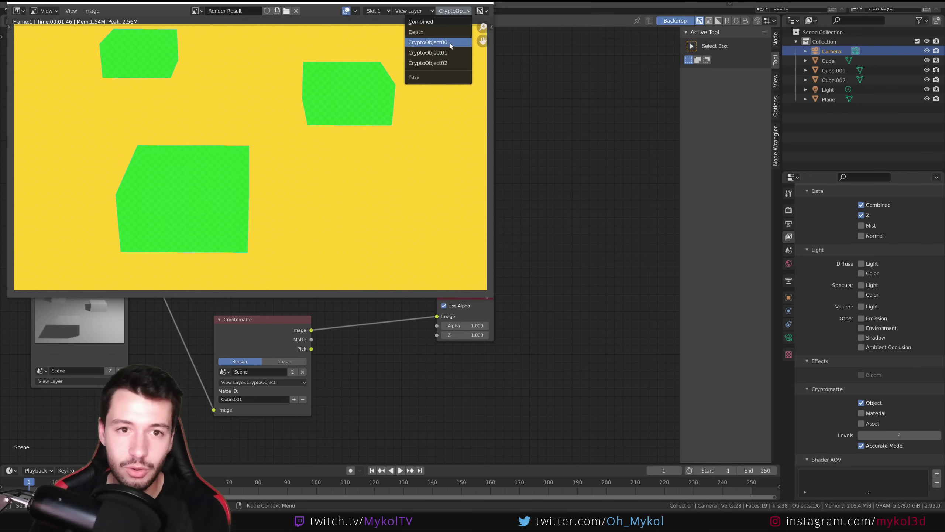
click(428, 53)
click(452, 13)
click(442, 63)
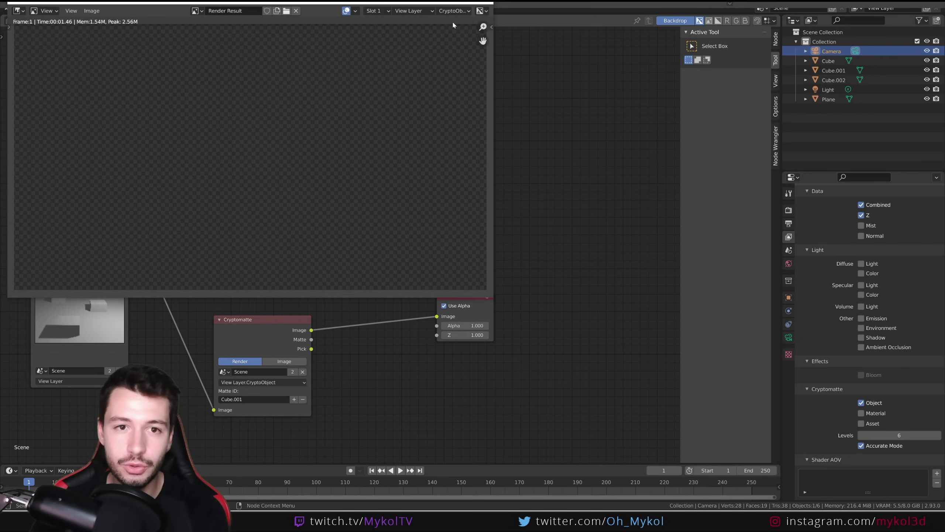
click(452, 11)
click(428, 42)
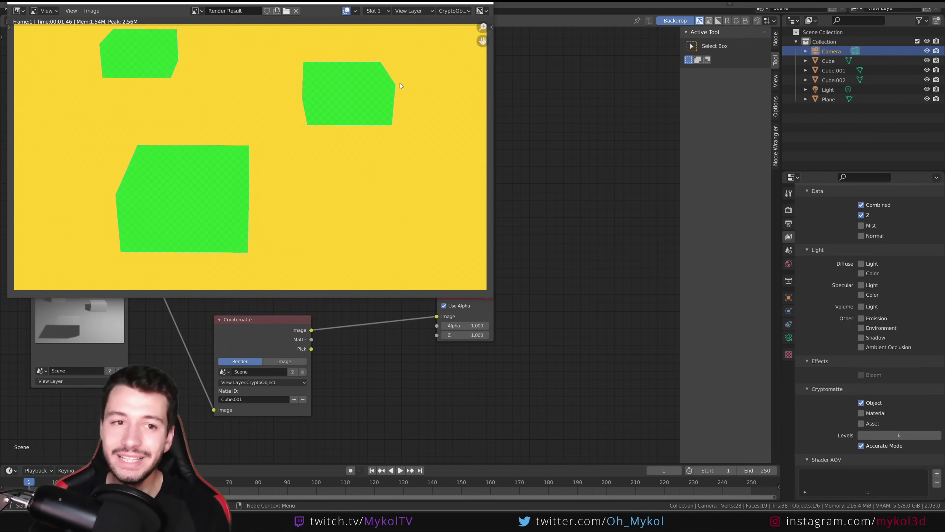
- Leave the render result and place an Alpha Over node between the Cryptomatte and Viewer nodes, shifting Cryptomatte to make room
click(487, 2)
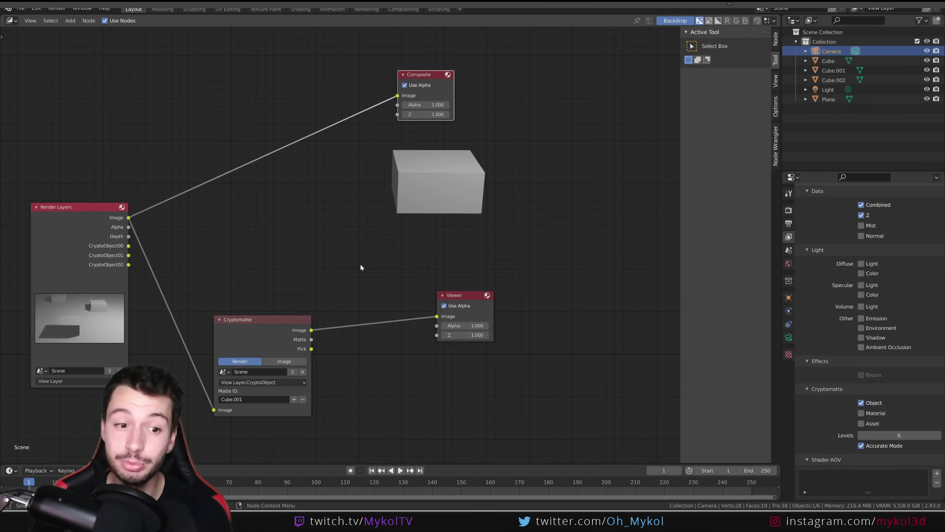
drag(283, 325, 274, 329)
key(shift+a)
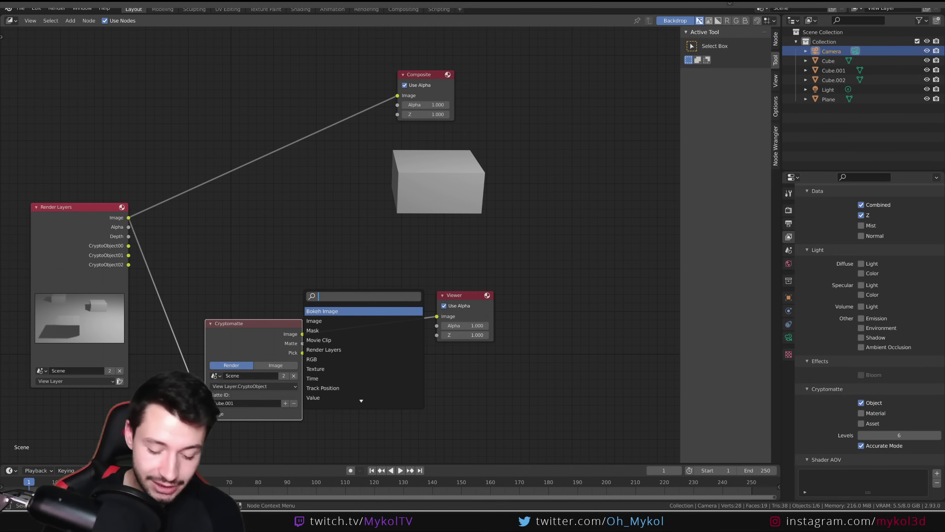
text(add)
key(BackSpace)
key(BackSpace)
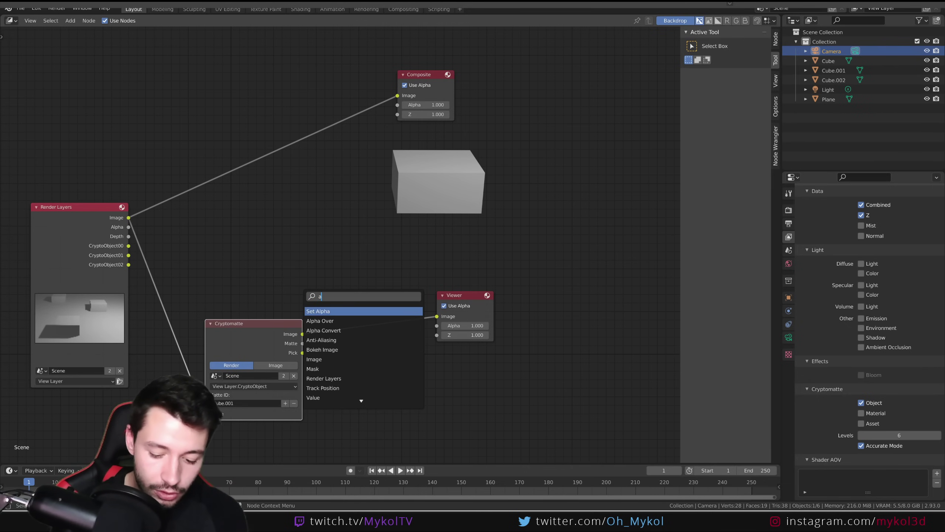
text(over)
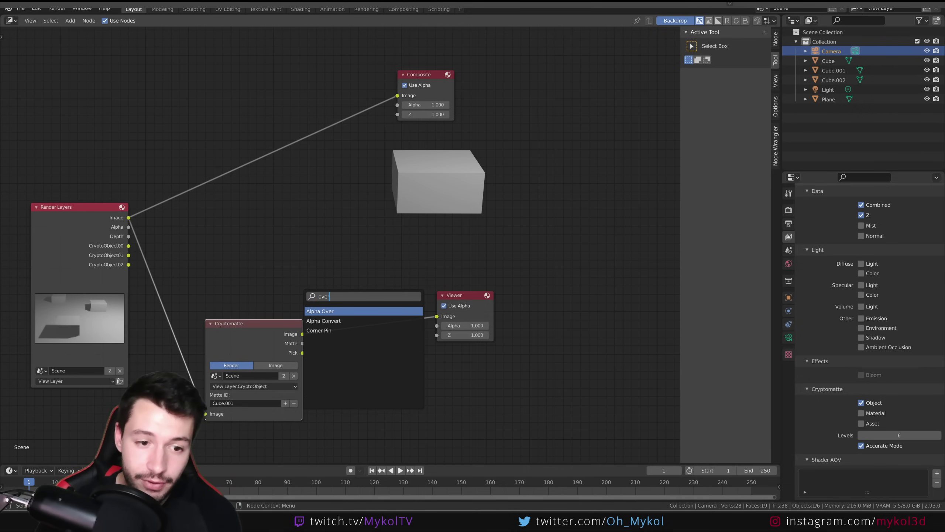
key(Return)
click(334, 252)
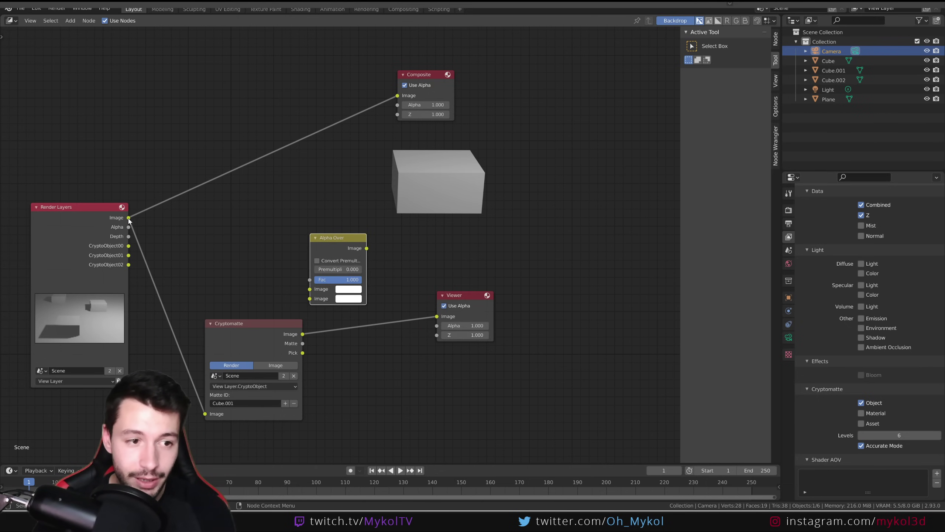
- Feed the Render Layers and Cryptomatte images into Alpha Over, send its output to the Viewer, and space the nodes apart
click(302, 333)
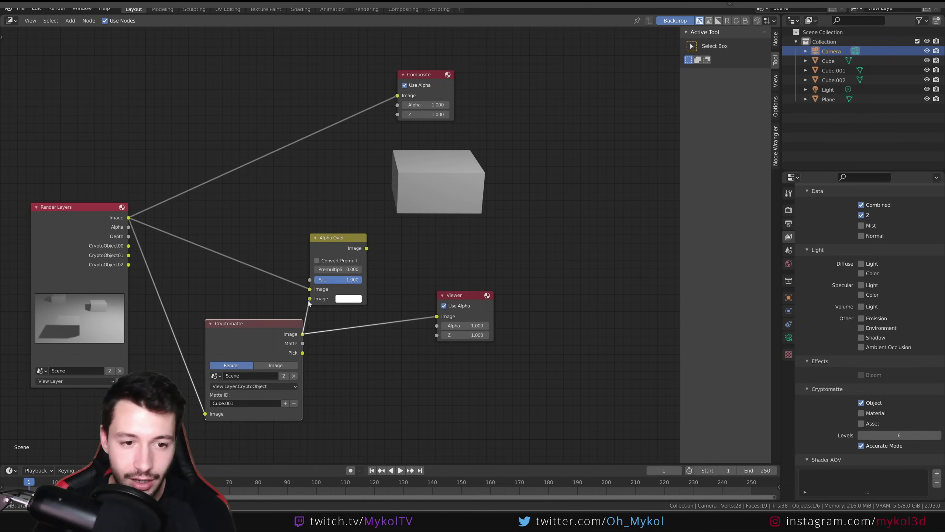
drag(435, 315, 436, 316)
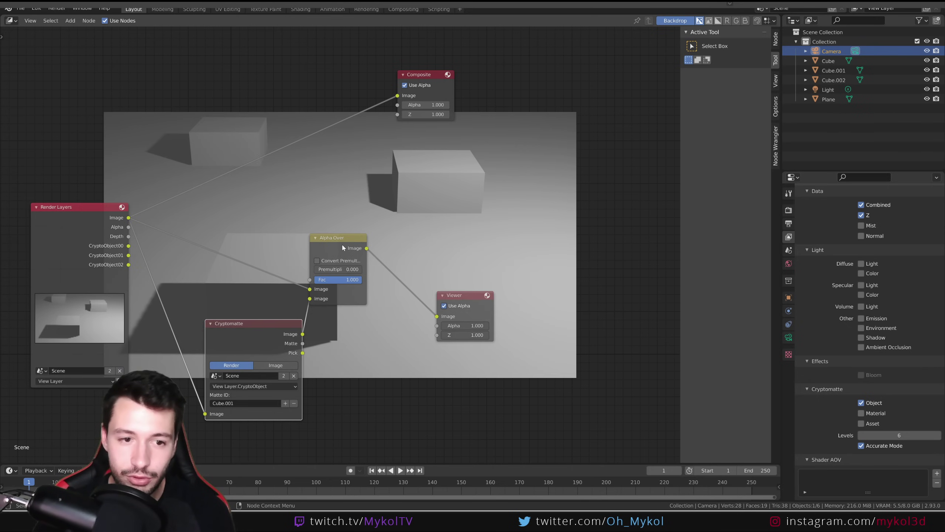
drag(337, 238, 389, 251)
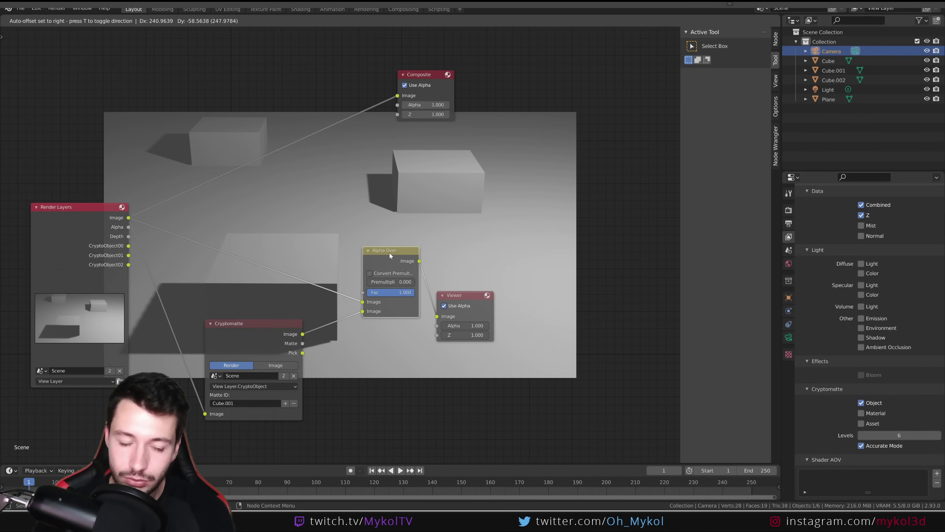
drag(256, 329, 214, 322)
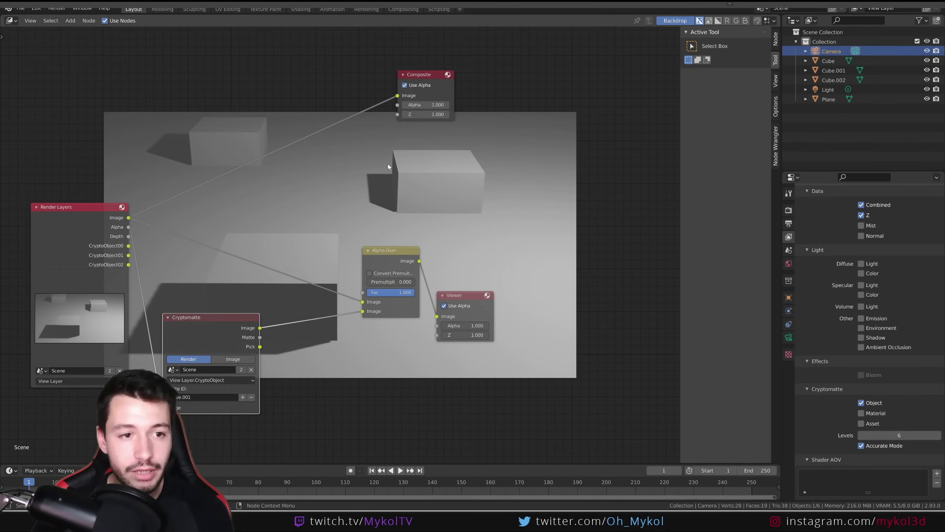
- Insert a Gaussian Blur node between Cryptomatte and Alpha Over, with blur size X 48 and Y 78
key(shift+a)
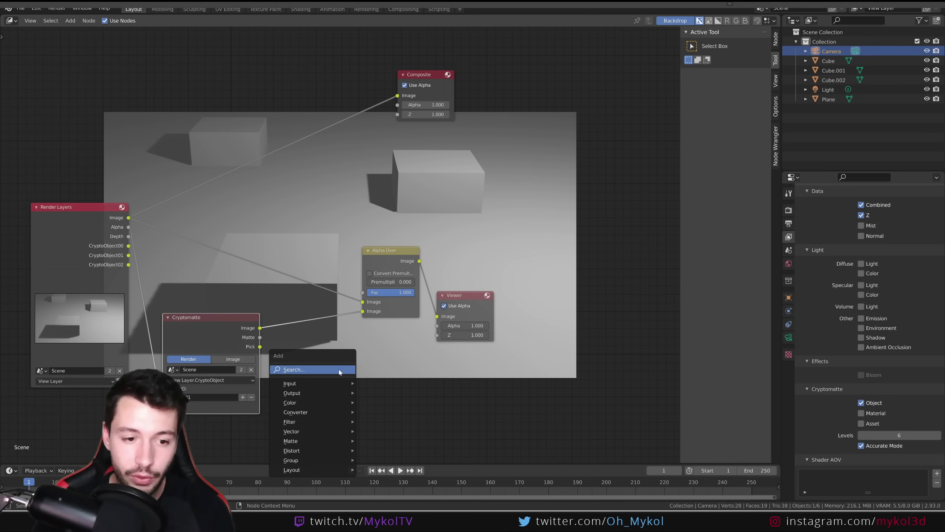
click(340, 372)
text(blur)
key(Return)
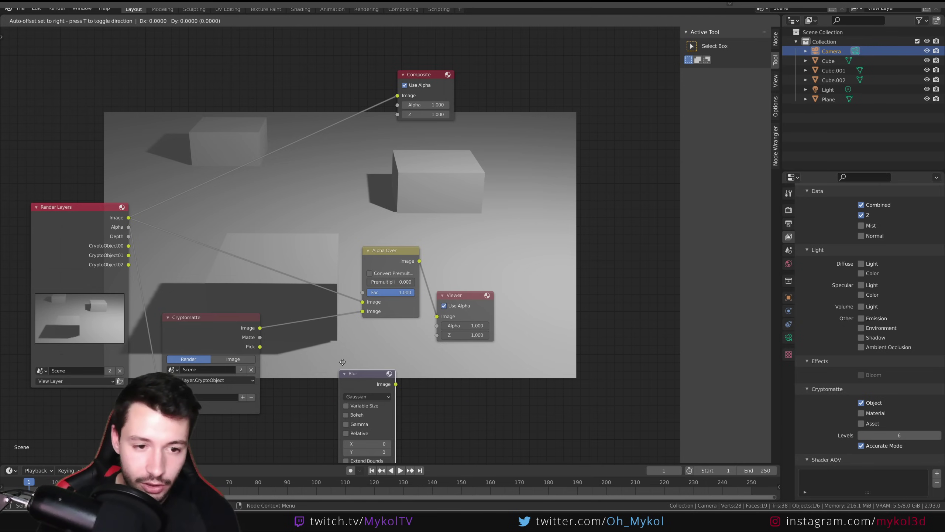
click(342, 387)
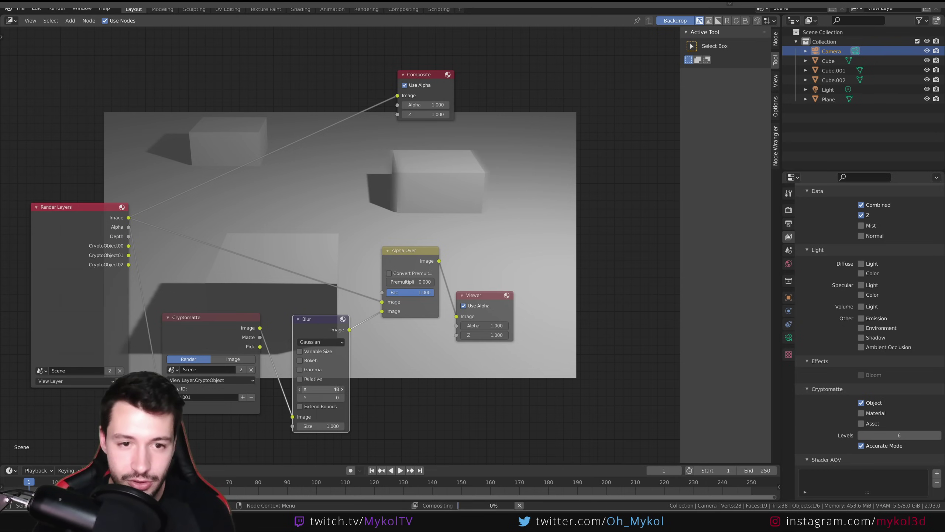
drag(320, 389, 342, 397)
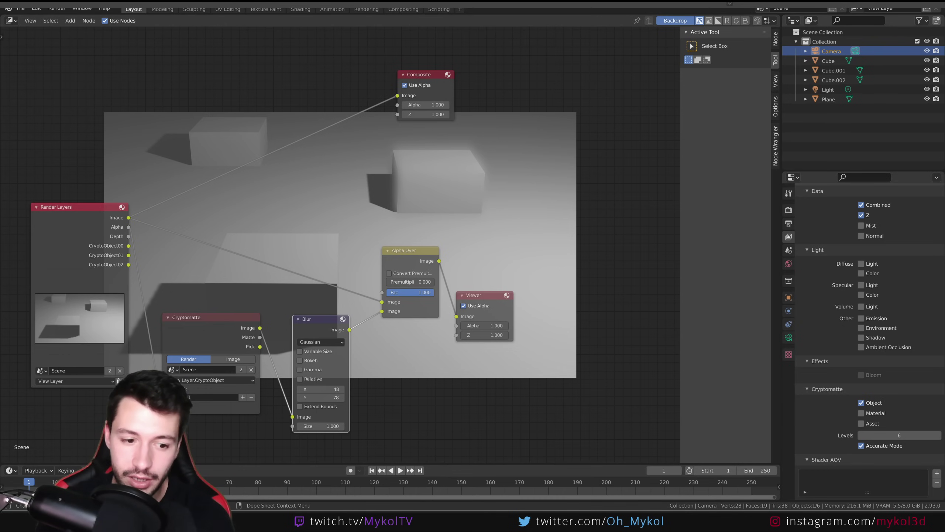
- View the Blender file with the procedural buildings, switch to the Candy Bounce demo file, and stop its animation playback
mouse_move(248, 529)
click(71, 484)
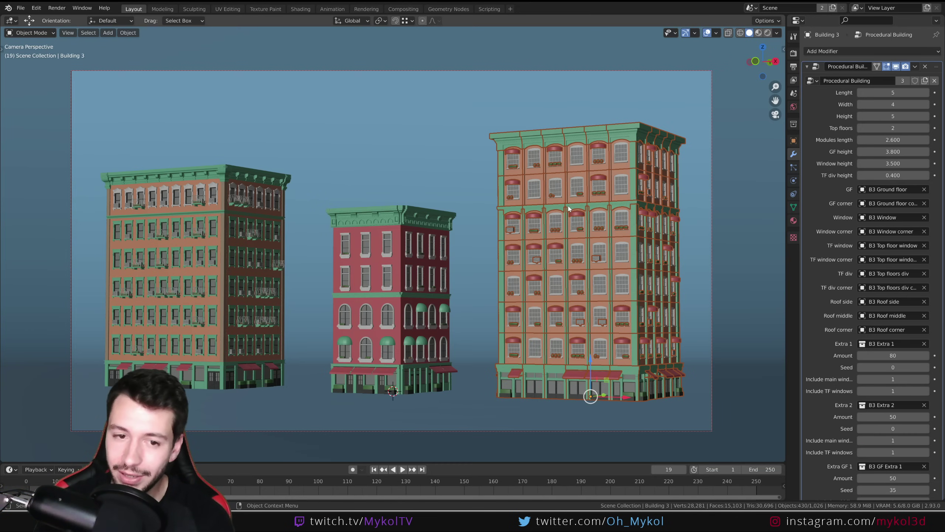
mouse_move(247, 529)
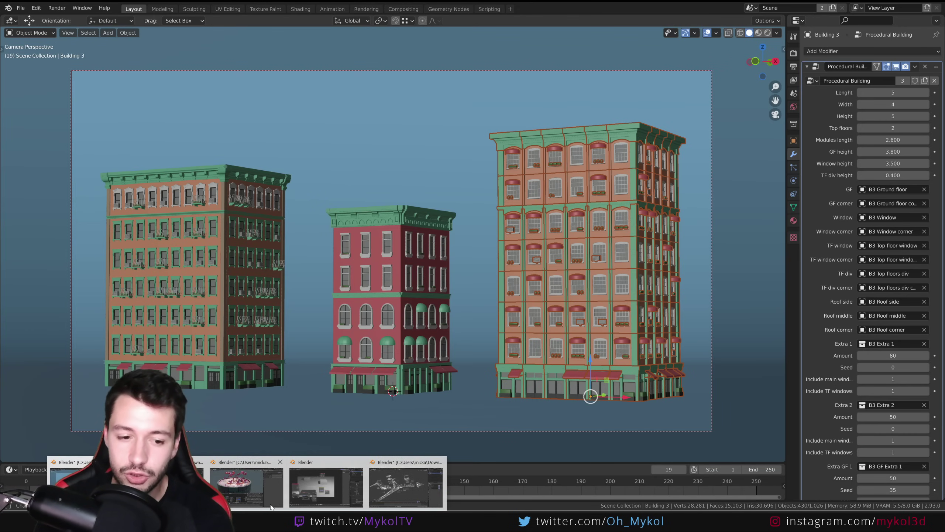
click(246, 484)
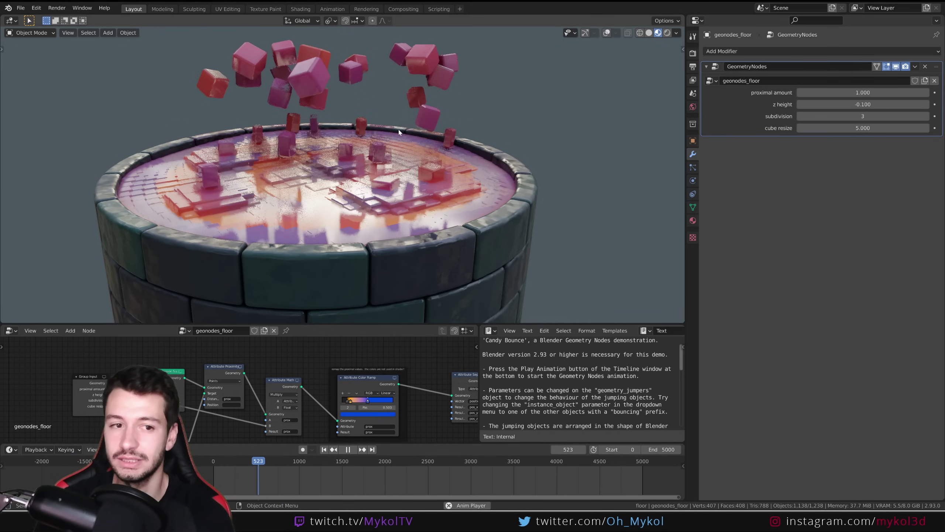
key(space)
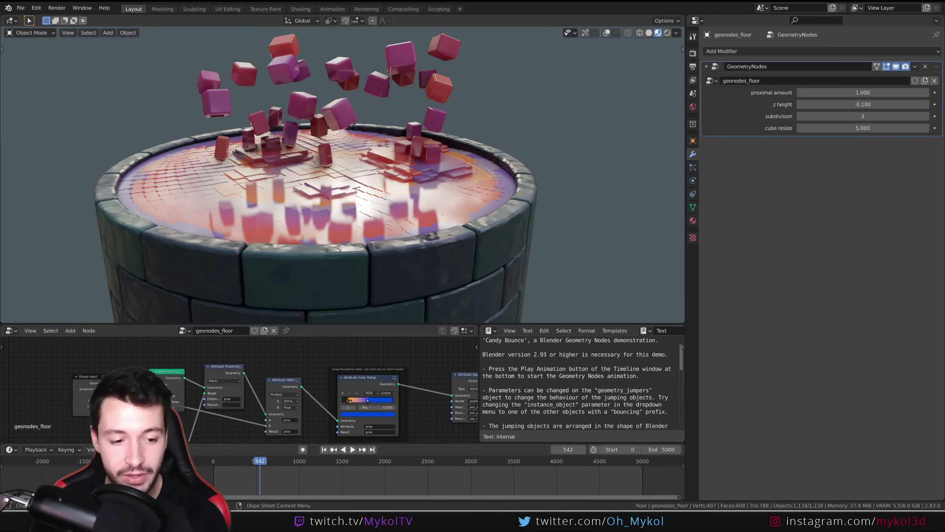
- Switch to the Blender 2.93 release page in the browser and view the Attribute Proximity, Sample Texture and Volume to Mesh demos
key(alt+Tab)
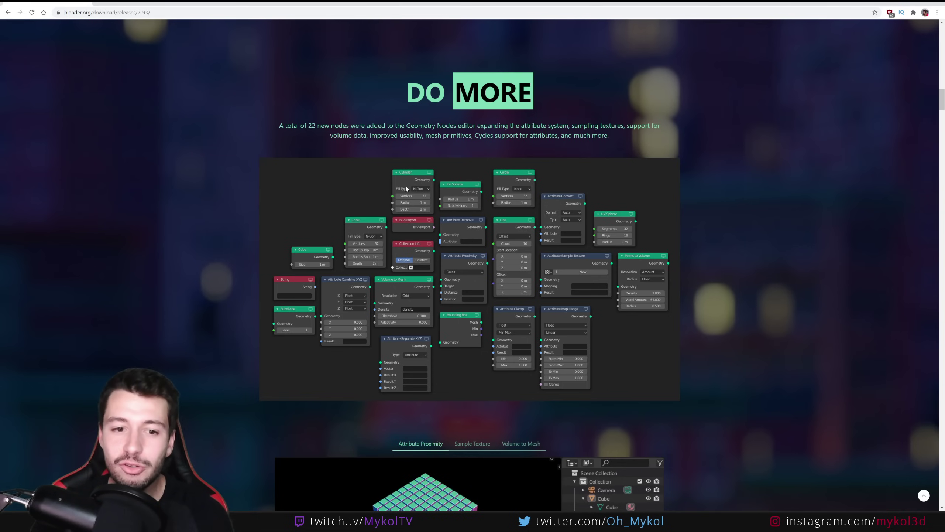
scroll(212, 226, down, 6)
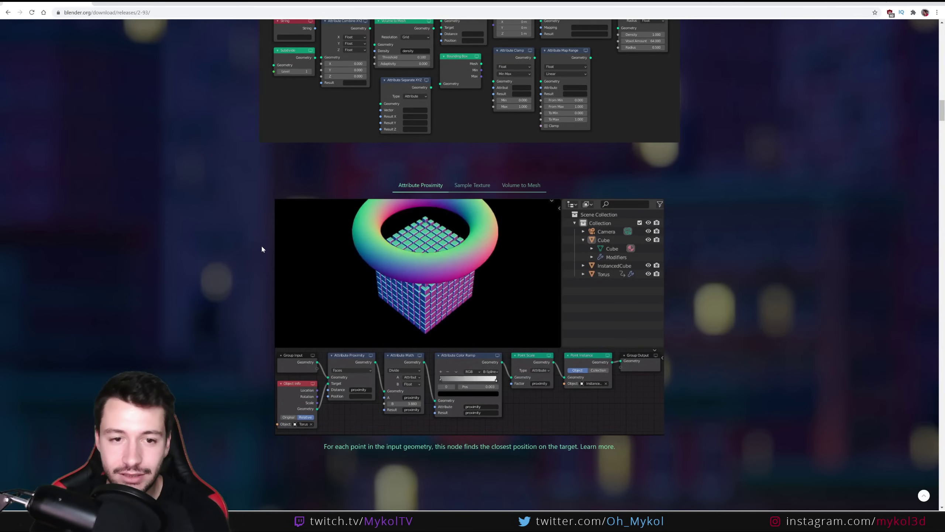
scroll(262, 244, down, 1)
scroll(441, 255, down, 1)
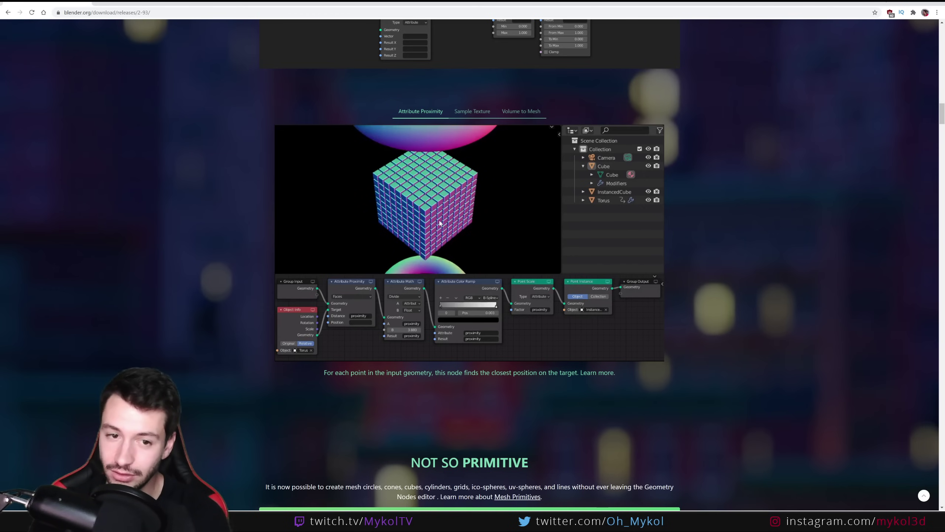
click(477, 113)
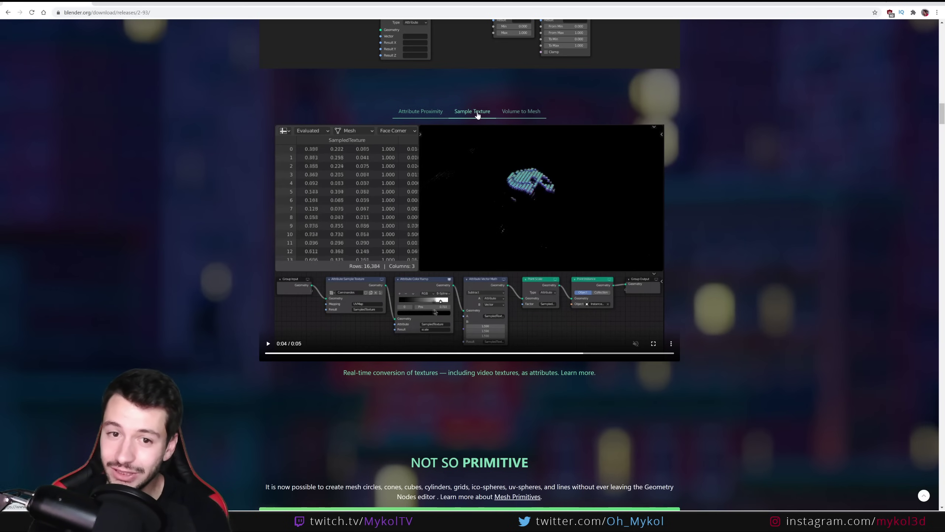
click(268, 344)
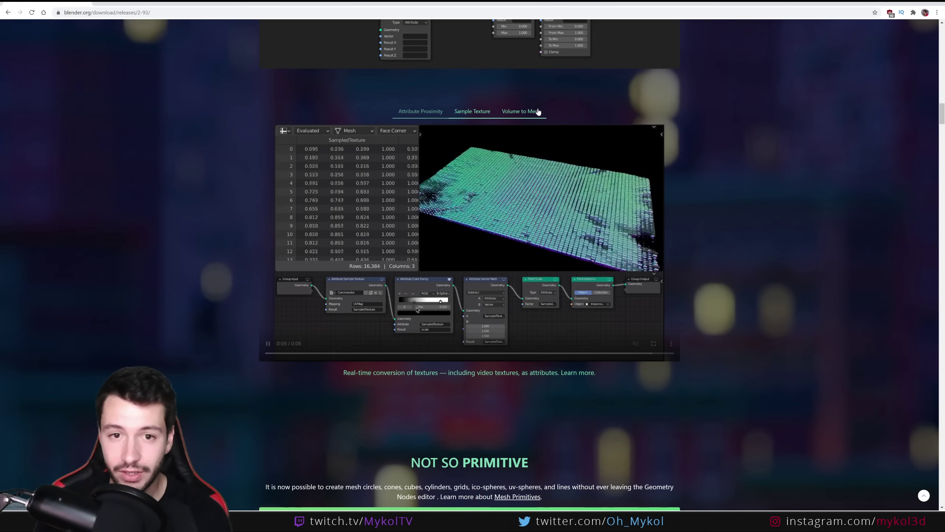
click(521, 111)
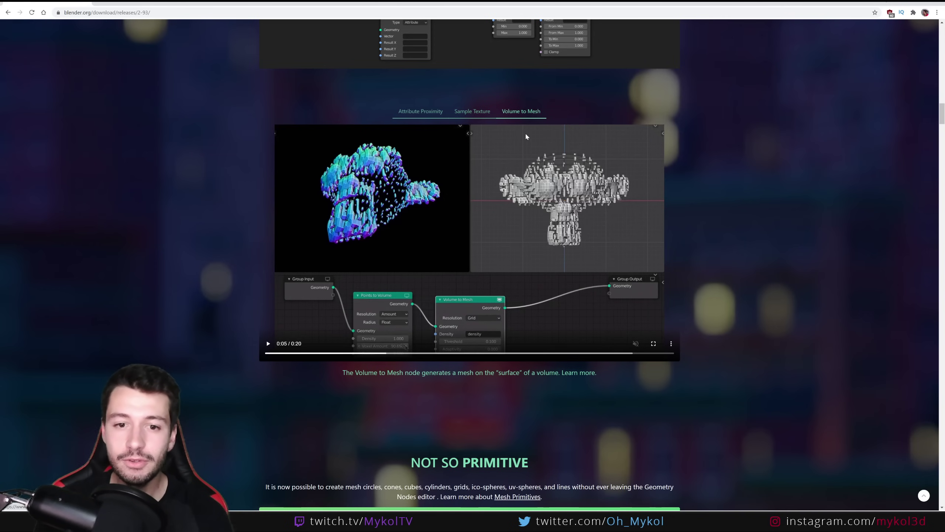
click(268, 344)
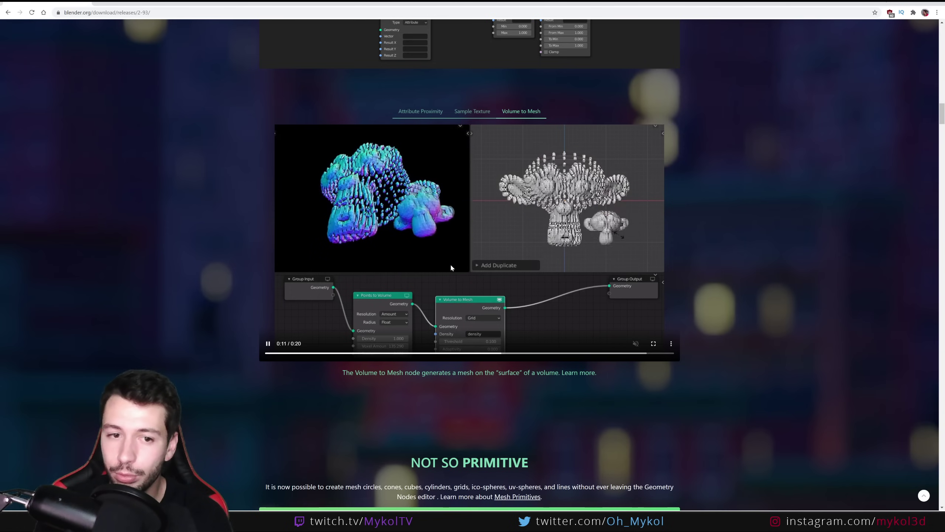
click(293, 333)
- Read the release page's sections on mesh primitives and additional Geometry Nodes, continuing to the procedural building demo
scroll(190, 368, down, 5)
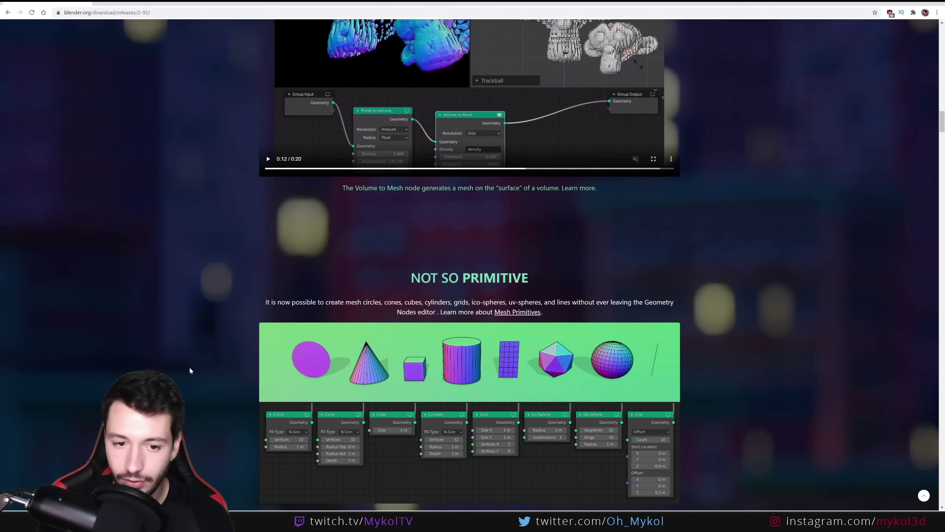
scroll(190, 370, down, 1)
scroll(369, 348, down, 1)
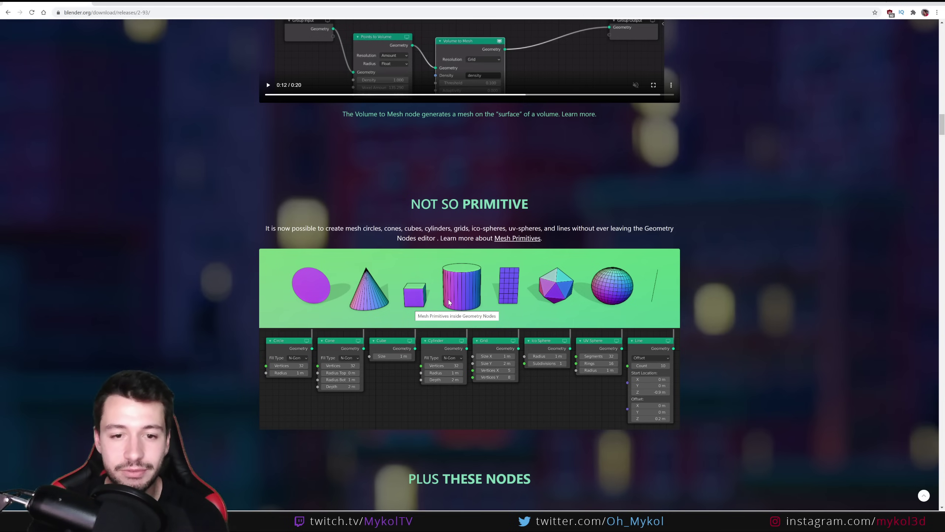
scroll(451, 309, down, 3)
scroll(520, 268, up, 2)
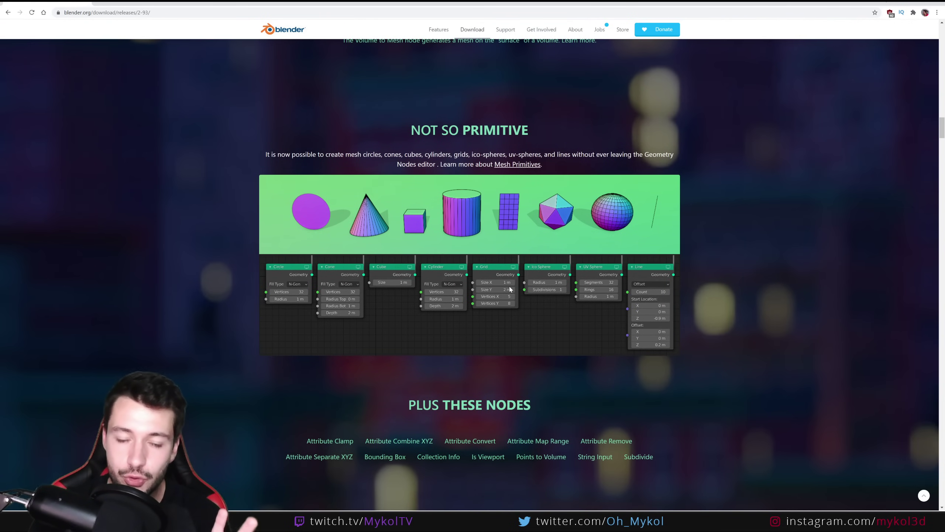
scroll(517, 286, down, 4)
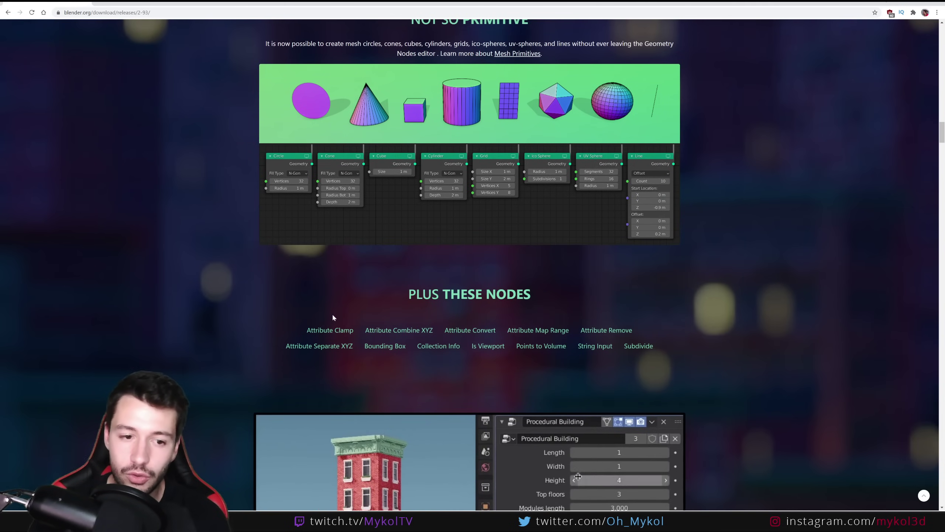
scroll(436, 323, down, 7)
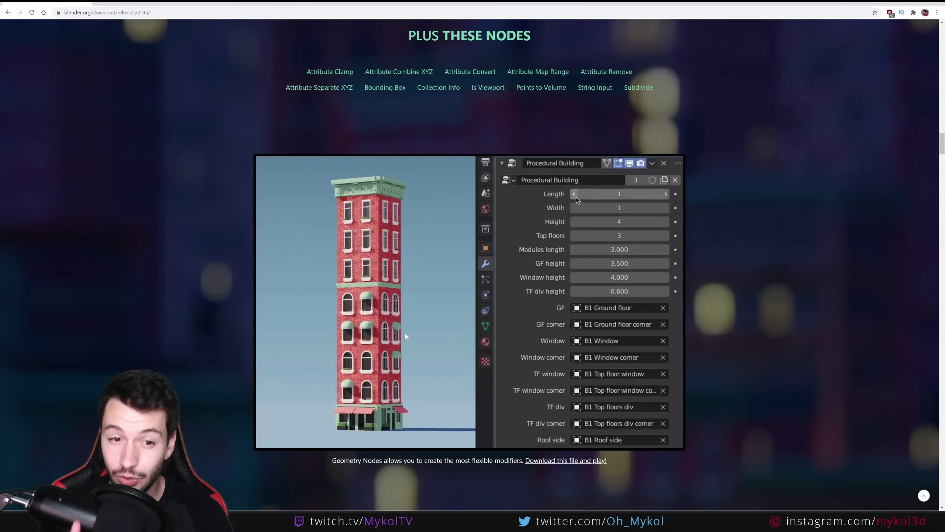
- Review the attribute search, node error notifications, Spreadsheet Editor and splash sections, continuing to Sculpt Expand
scroll(406, 336, down, 10)
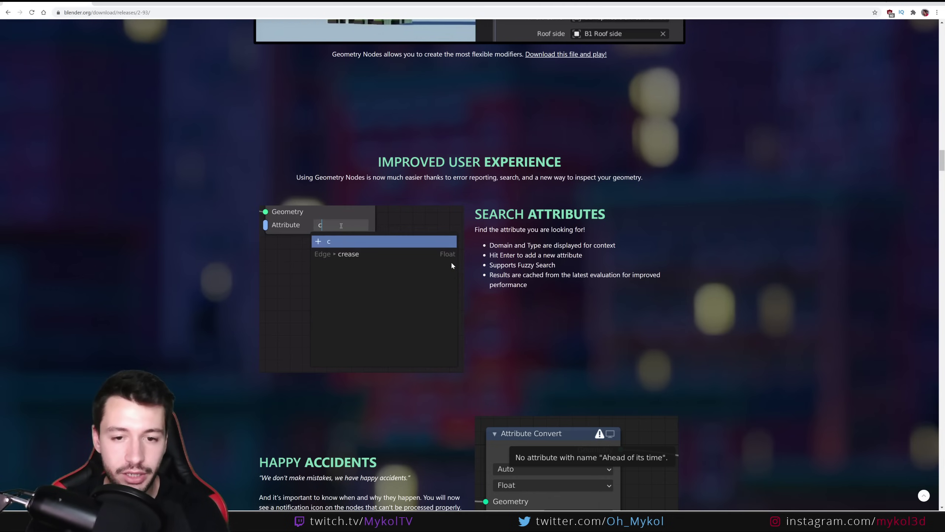
scroll(405, 247, down, 4)
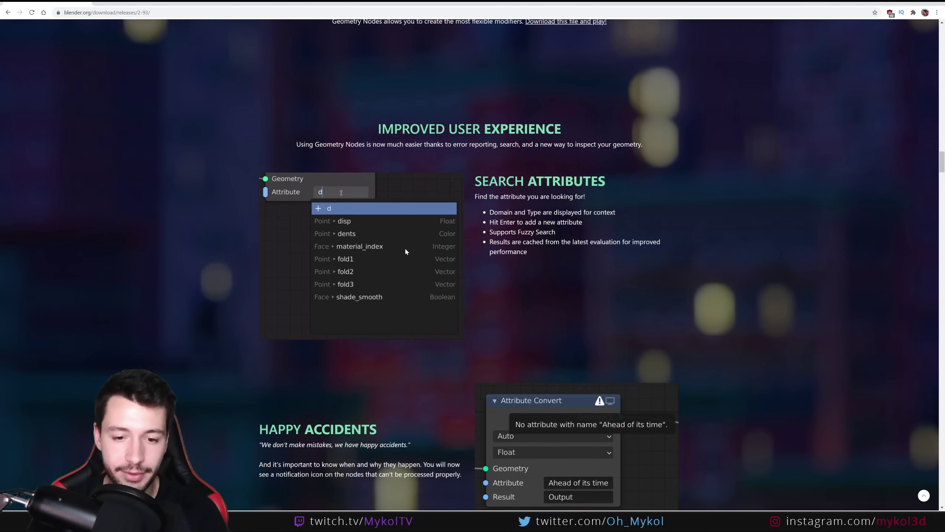
scroll(405, 252, down, 2)
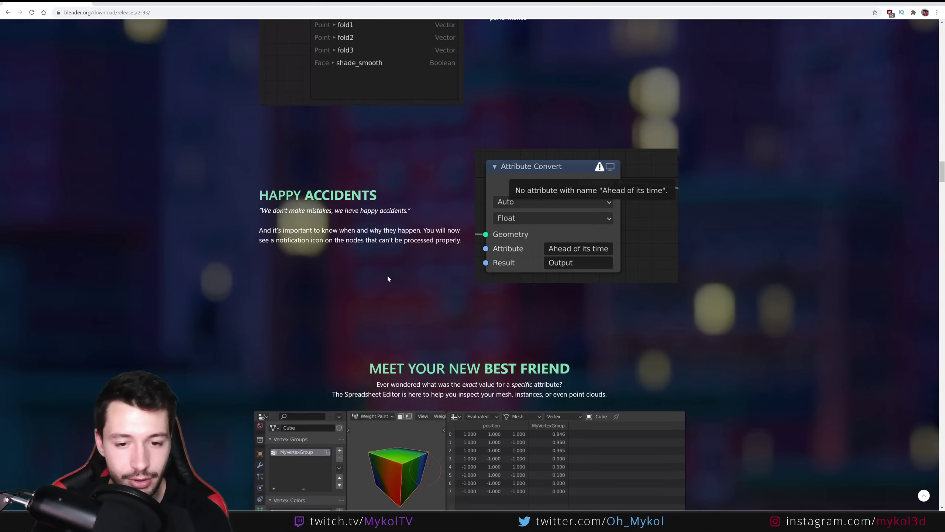
scroll(387, 274, down, 4)
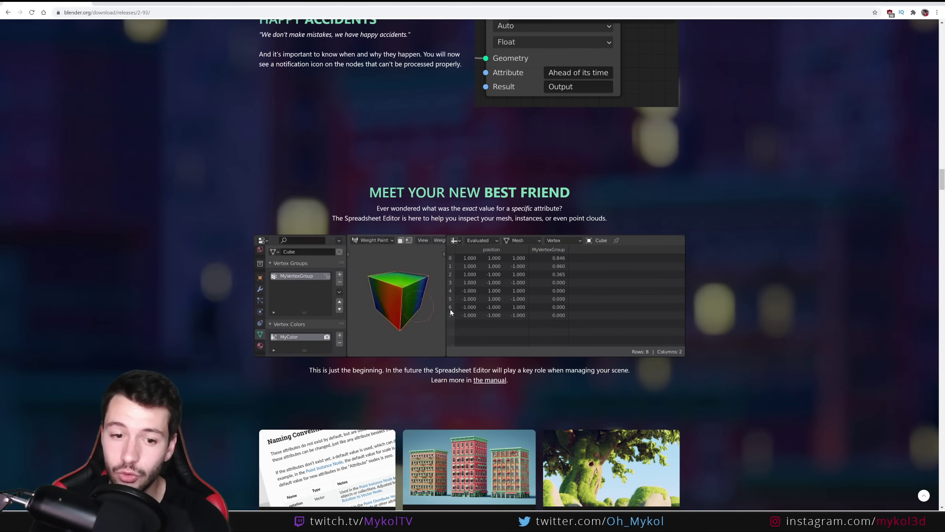
scroll(430, 334, down, 12)
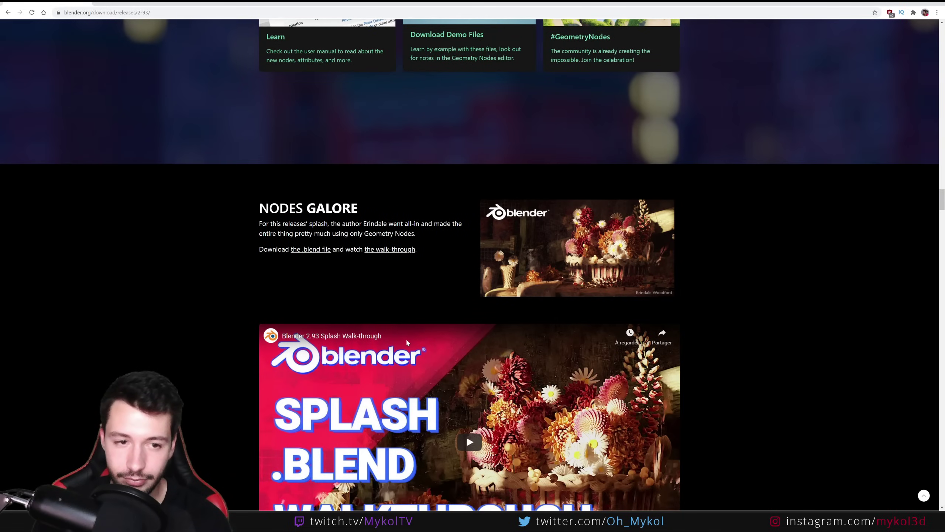
scroll(407, 342, down, 12)
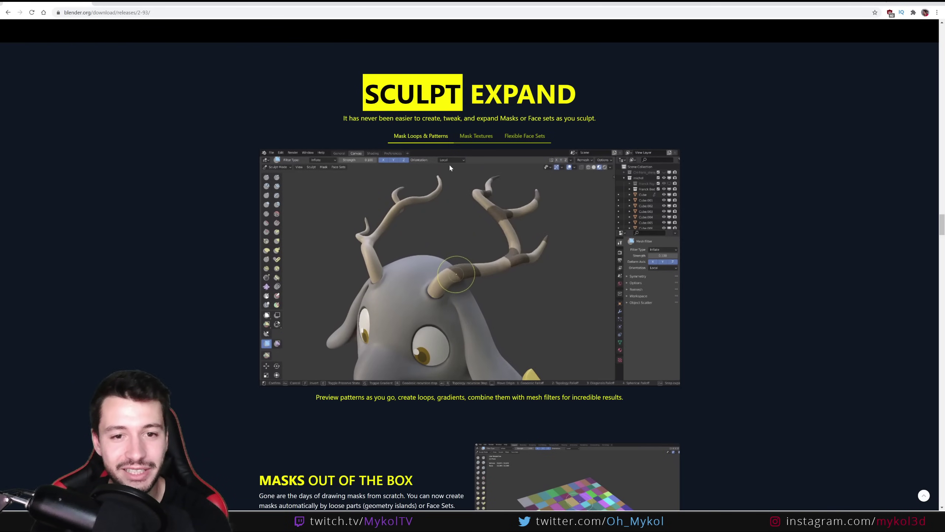
- View the Mask Textures and Flexible Face Sets demos, continuing through Masks Out of the Box to the Switch It Up section
click(474, 138)
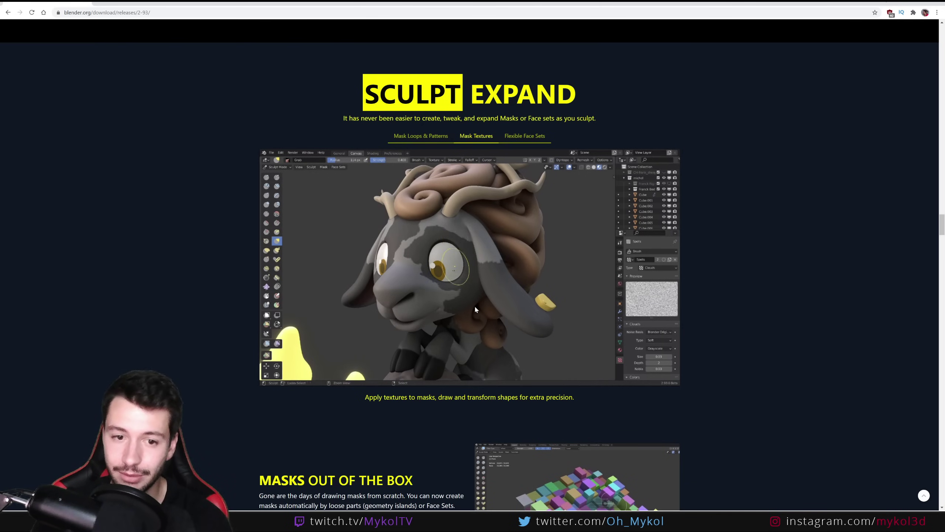
click(526, 136)
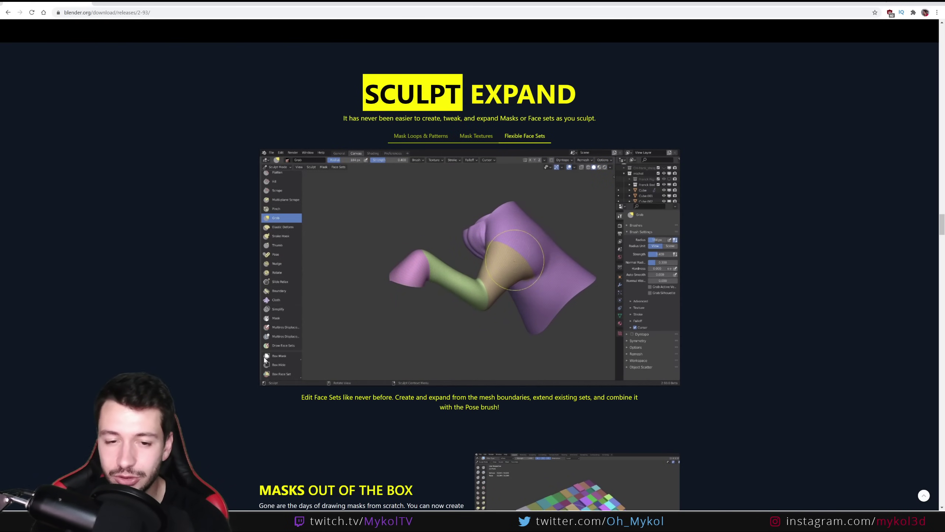
scroll(204, 346, down, 4)
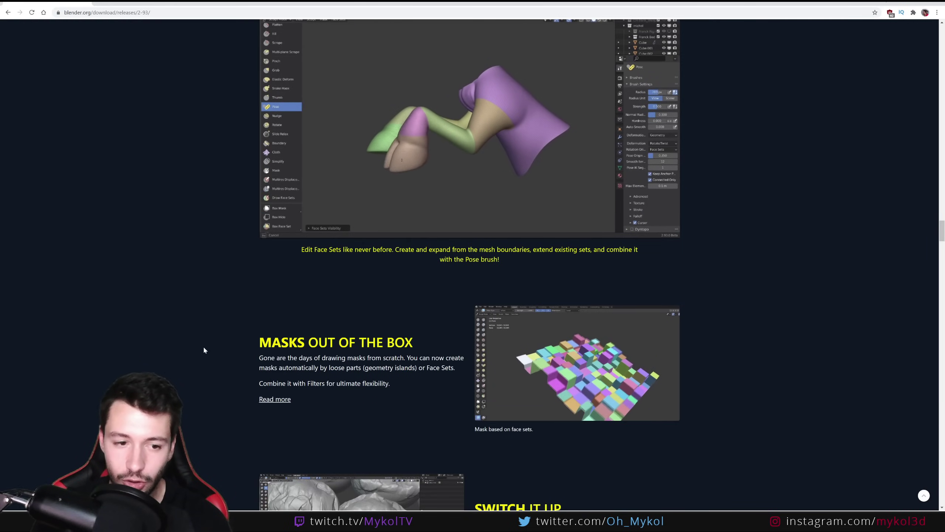
scroll(203, 346, down, 4)
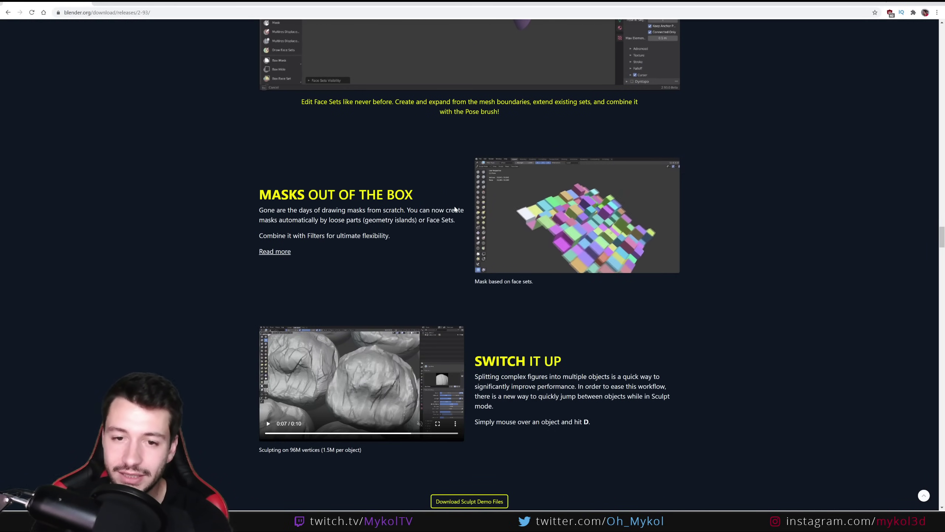
scroll(395, 226, down, 2)
scroll(223, 305, down, 2)
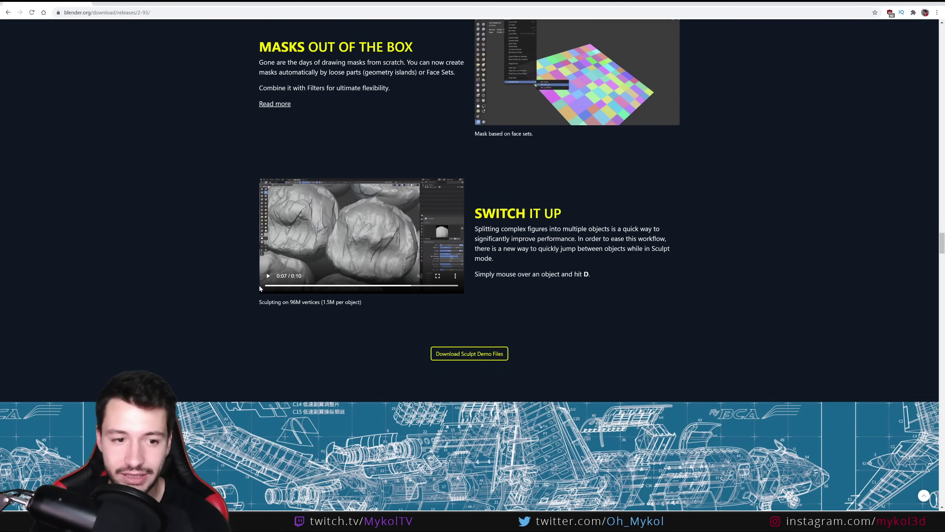
- Play the Switch It Up sculpting video from near its start, watch it full screen, and return to the page
click(268, 276)
click(281, 285)
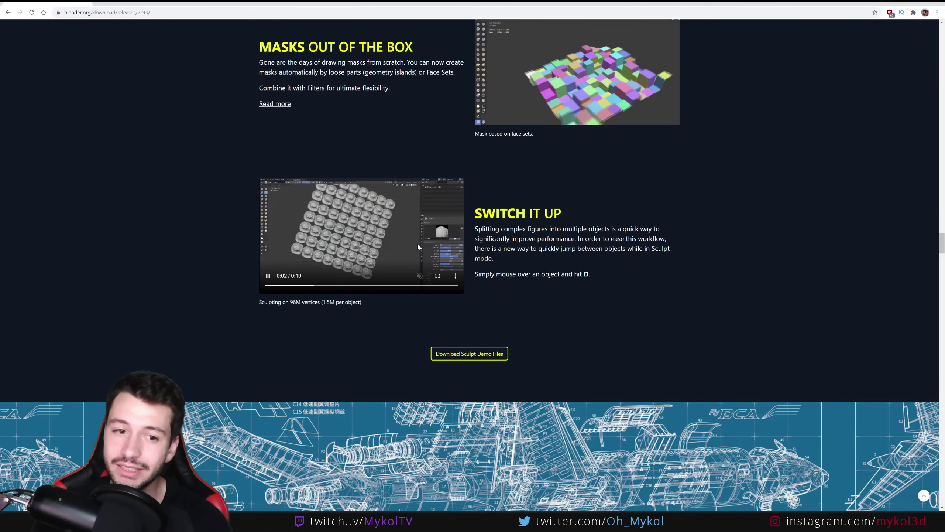
click(438, 275)
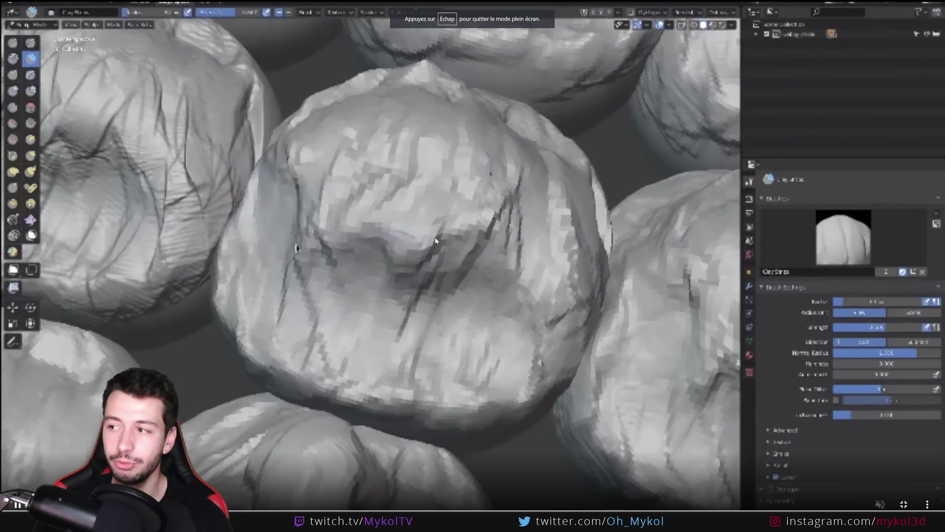
key(Escape)
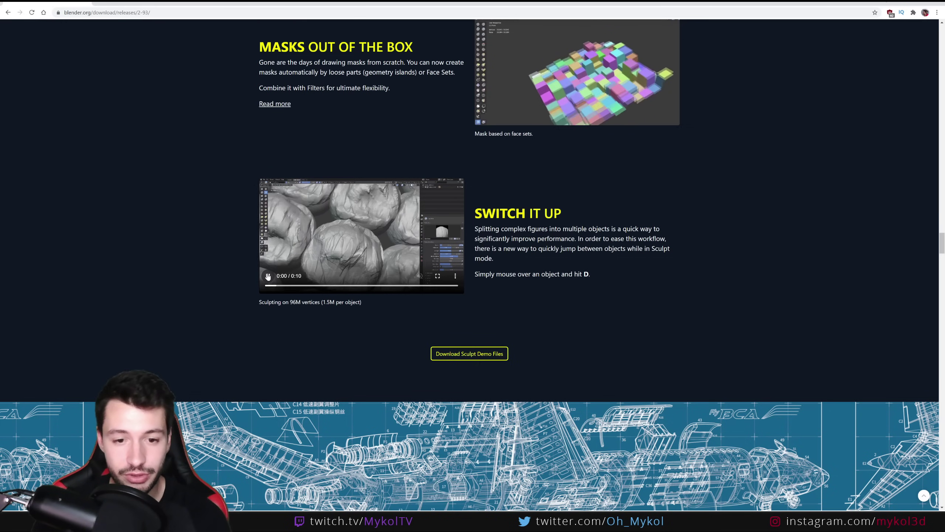
- Play the Hold the Line Art video and review the Line Art sections, continuing to Interpolate Anything
scroll(181, 347, down, 5)
scroll(180, 343, down, 8)
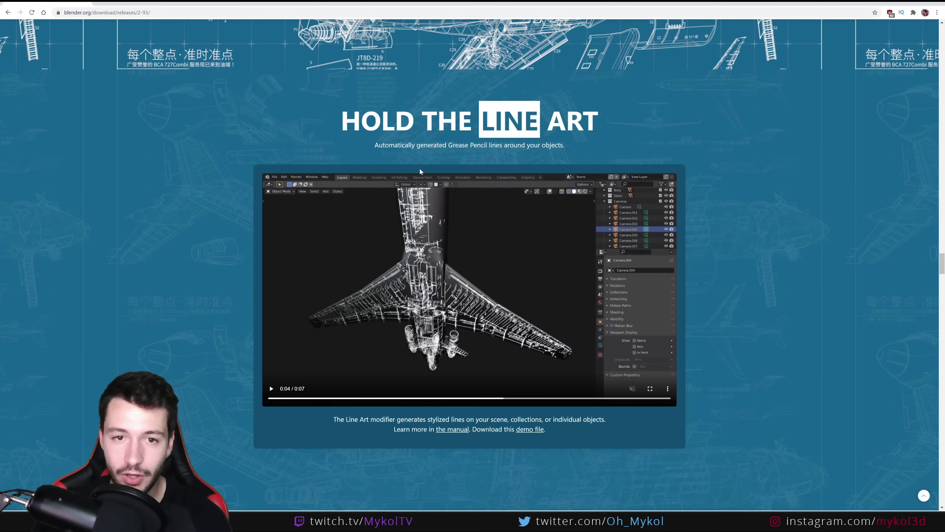
click(270, 388)
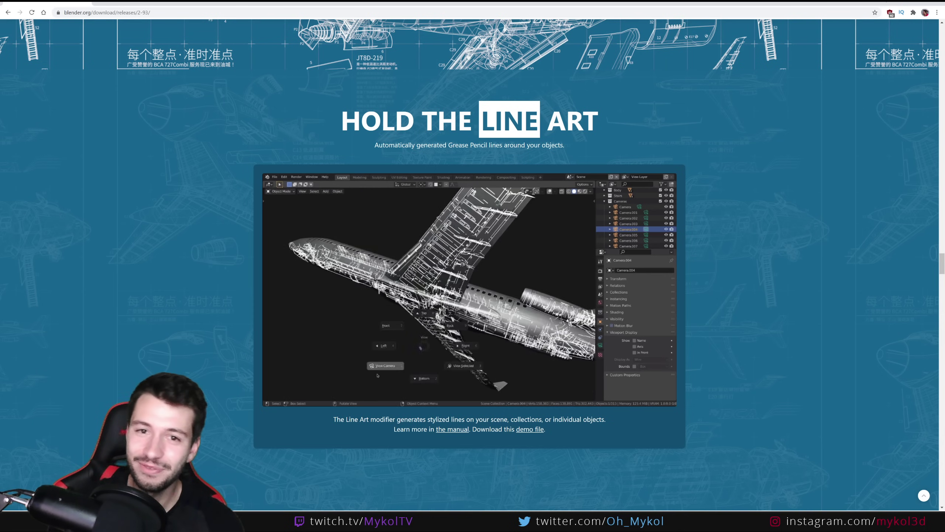
scroll(407, 248, up, 5)
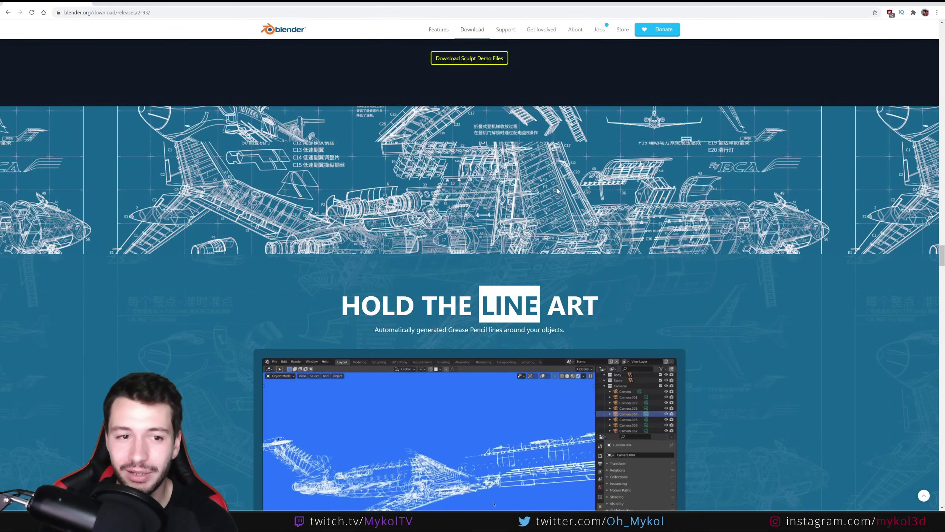
scroll(450, 270, down, 2)
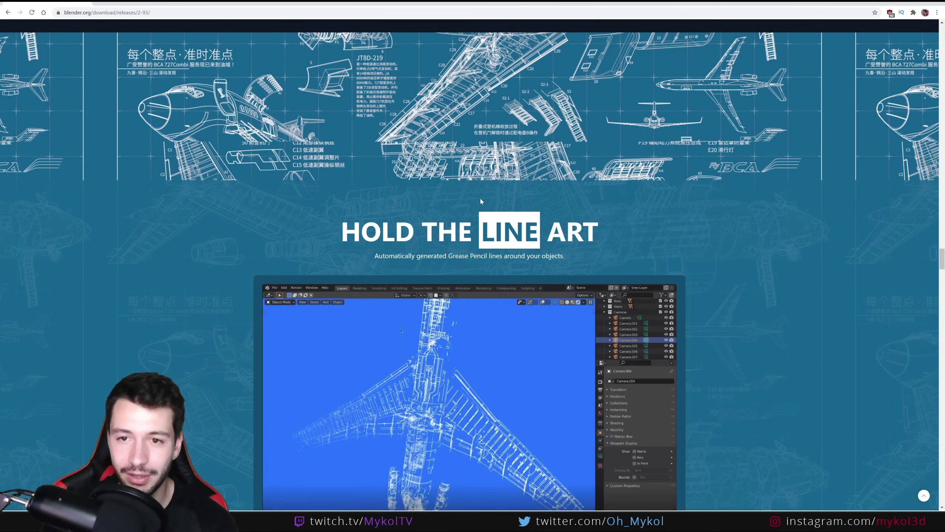
scroll(480, 196, up, 2)
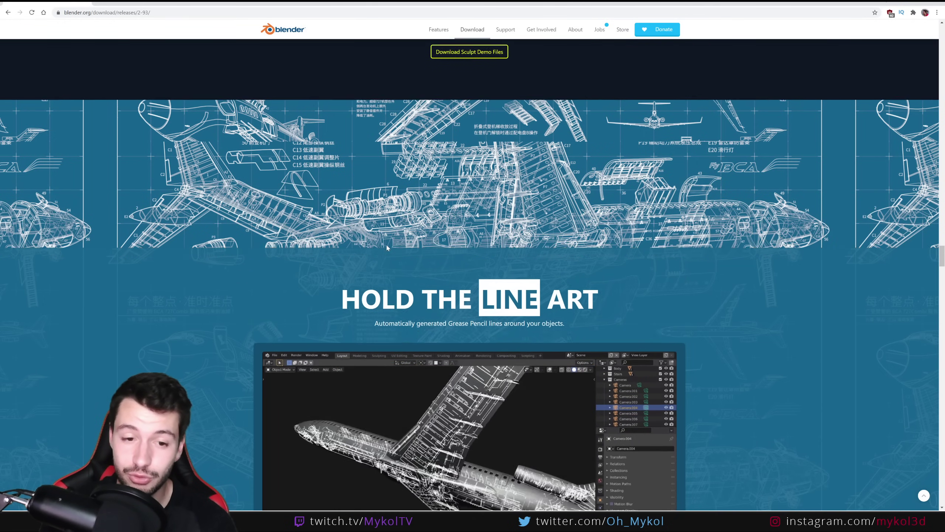
scroll(385, 244, down, 3)
scroll(446, 324, down, 1)
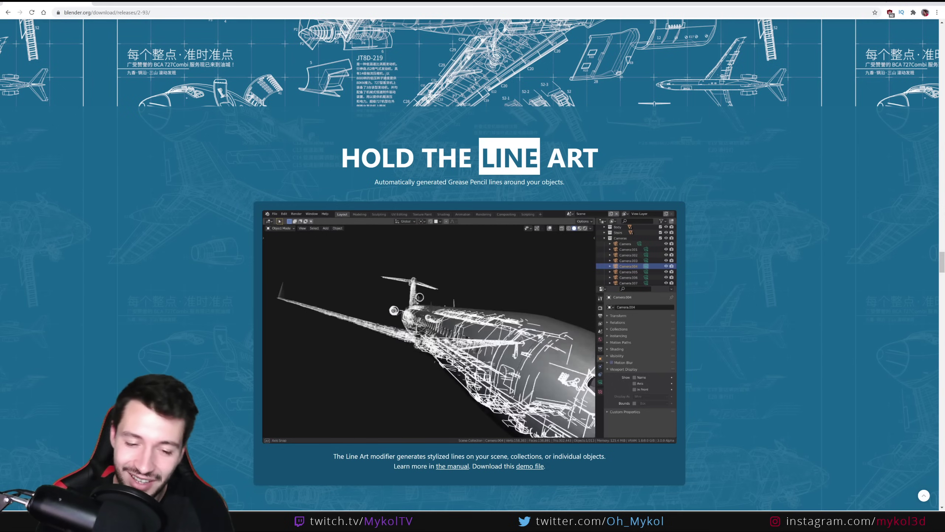
scroll(431, 287, down, 1)
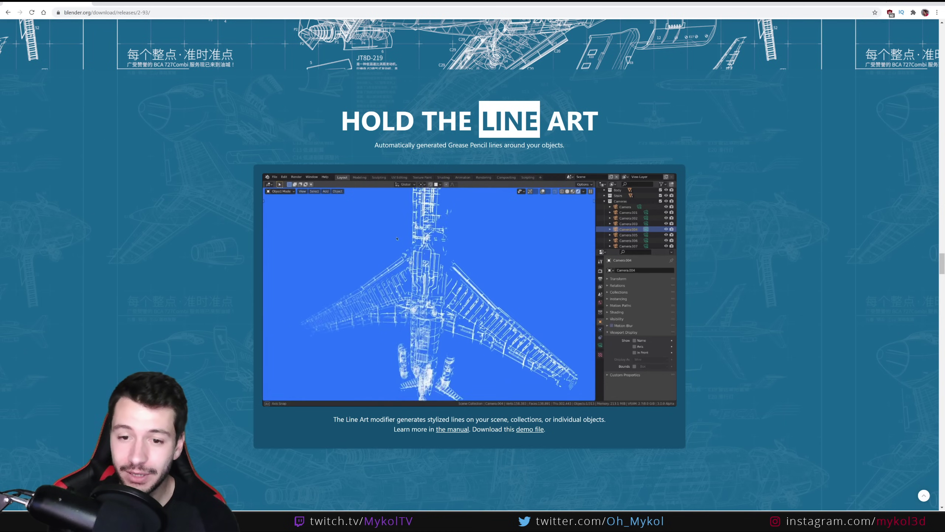
scroll(484, 224, down, 15)
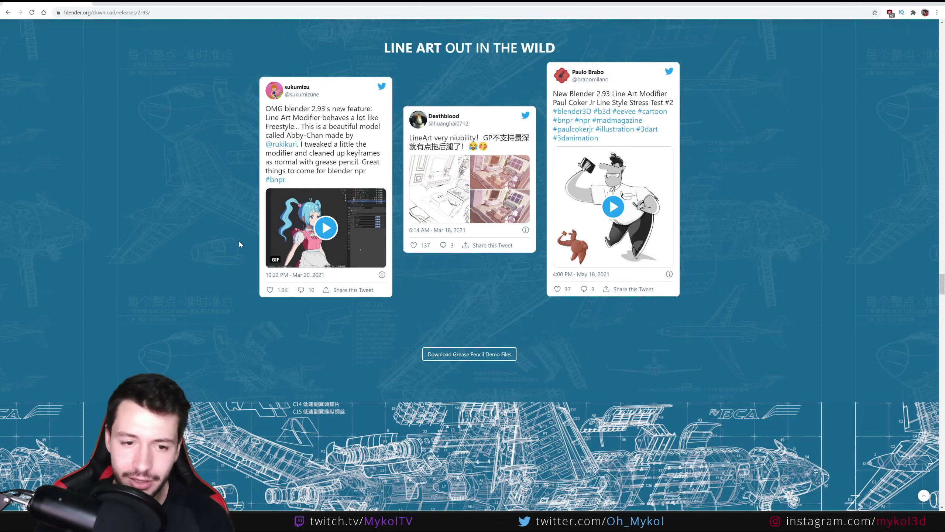
scroll(240, 244, down, 5)
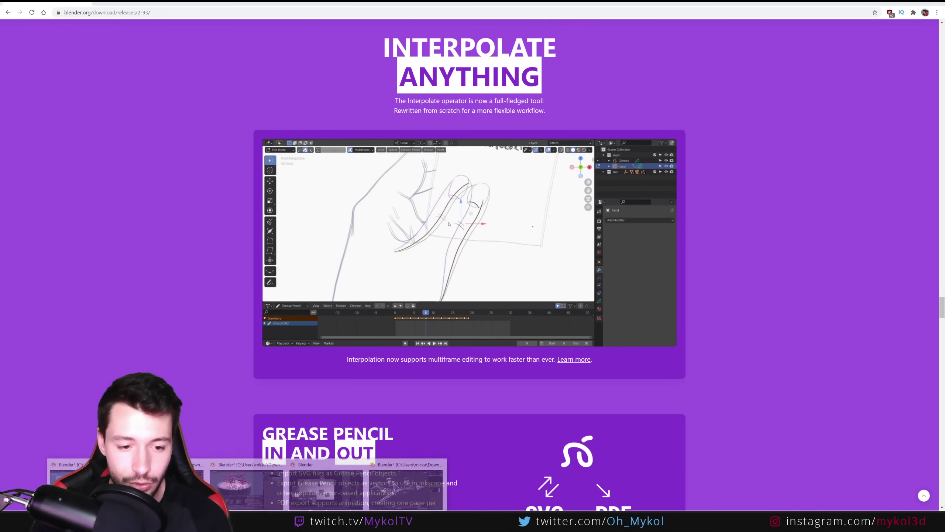
- Switch to Blender, start a new 2D Animation file, and draw a rounded loop with the Pencil brush
click(318, 493)
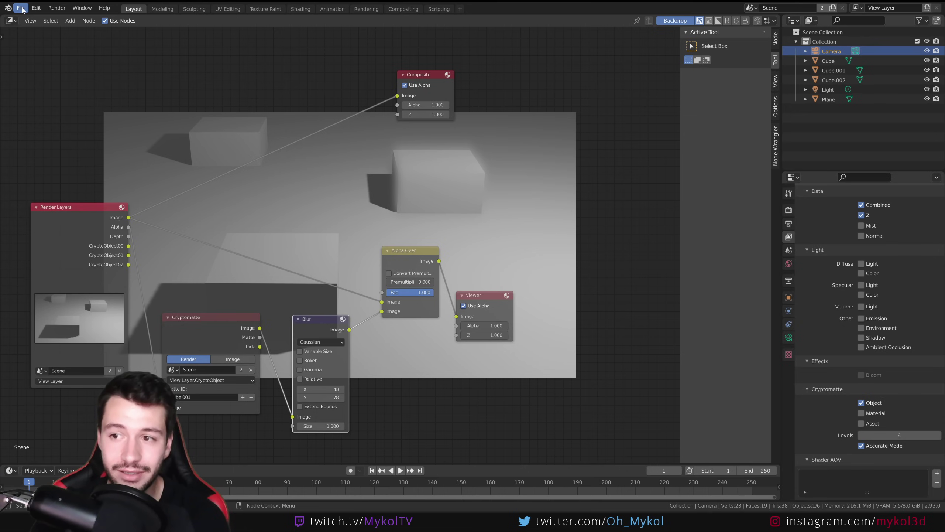
click(22, 8)
mouse_move(86, 19)
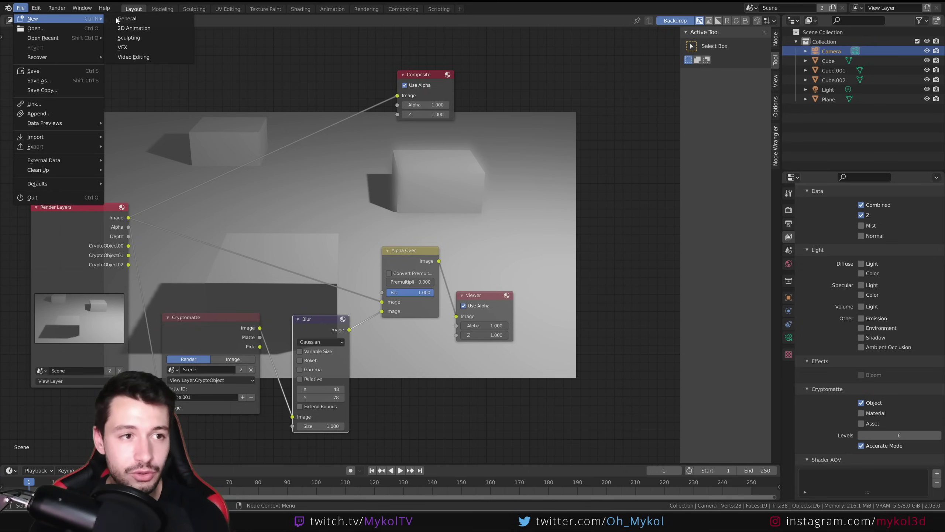
click(133, 32)
click(480, 273)
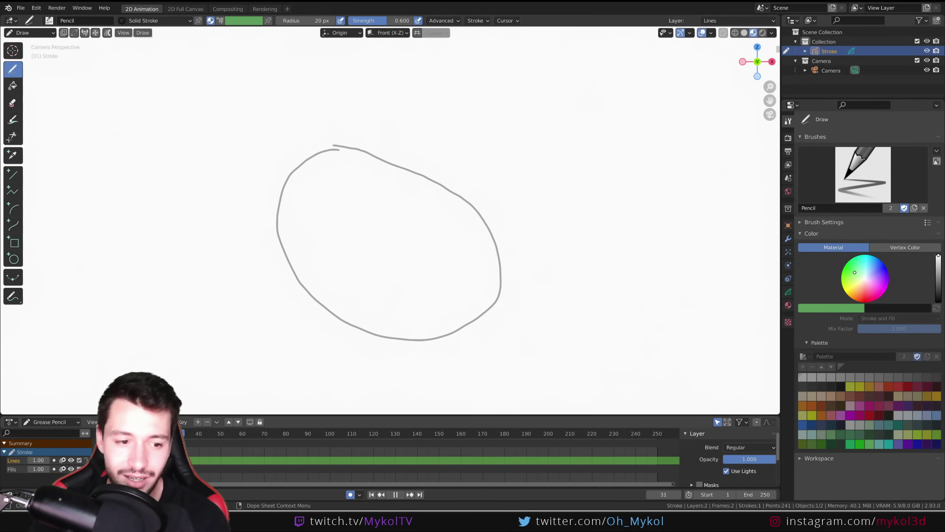
- Draw a larger loop around the first one at frame 30 and preview the animation between the two drawings
key(Escape)
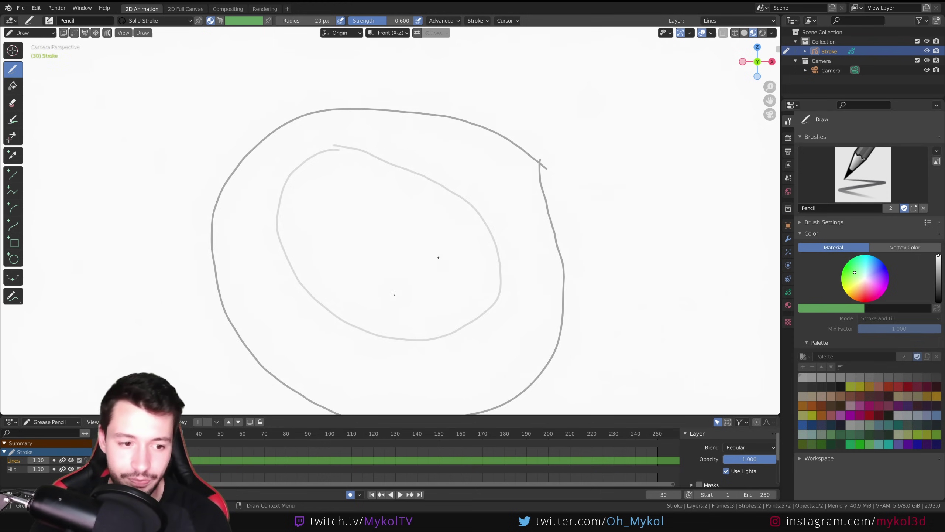
key(shift+ctrl+space)
key(space)
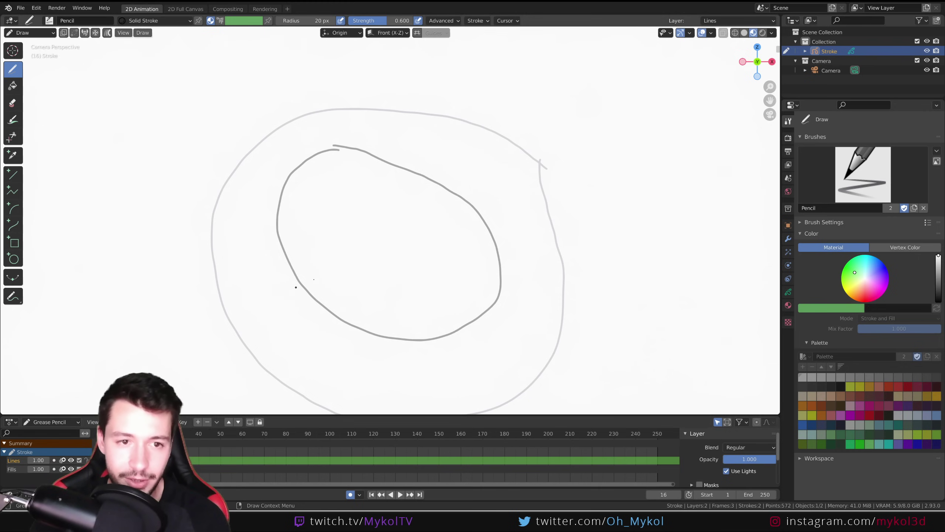
- Create an in-between drawing between the two loop keyframes with the Interpolate tool and play the animation
click(13, 277)
mouse_move(460, 197)
mouse_down()
mouse_move(479, 192)
mouse_move(258, 242)
mouse_move(534, 202)
mouse_move(458, 226)
mouse_move(506, 236)
mouse_up()
key(space)
key(space)
- Interpolate another in-between loop drawing, scrub the timeline, and play back the result
drag(490, 245, 411, 268)
drag(164, 434, 124, 434)
key(space)
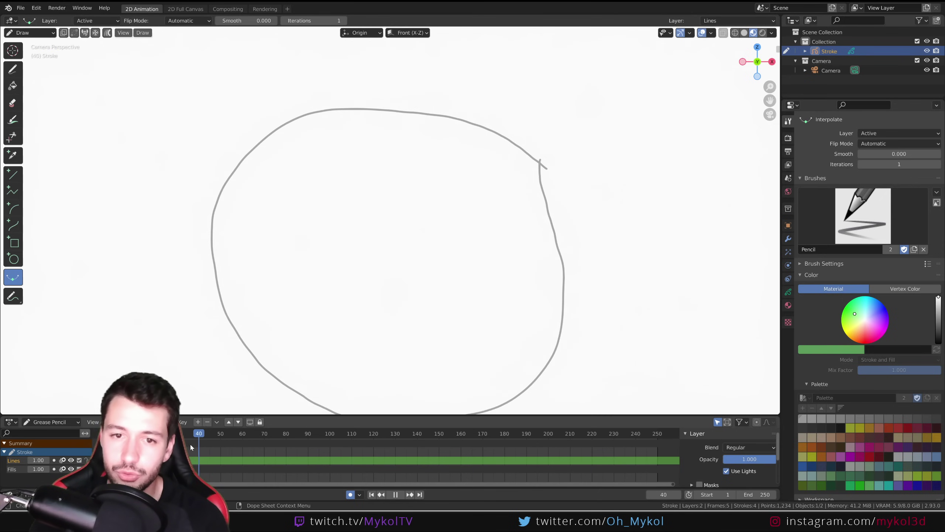
key(space)
- Return to the release page in the browser and review Interpolate Anything and Grease Pencil In and Out, continuing to What a Filling
key(alt+Tab)
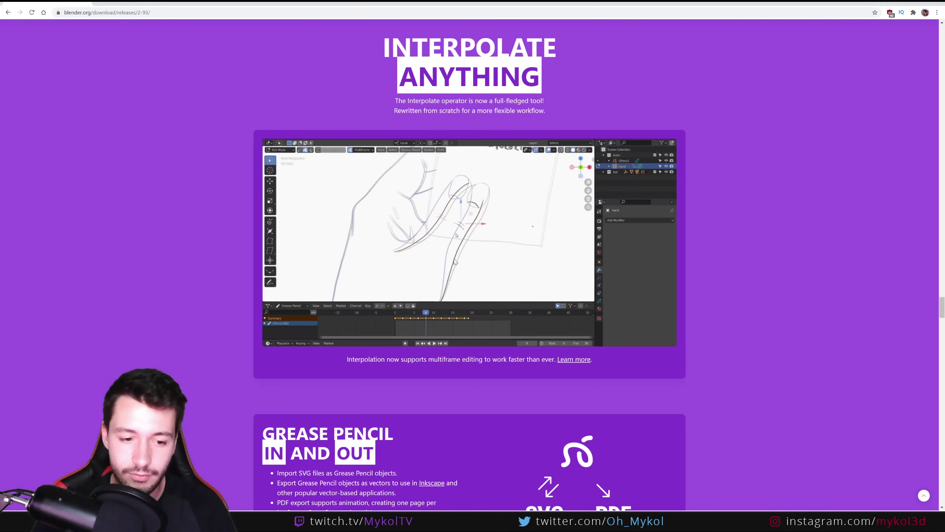
scroll(300, 336, down, 4)
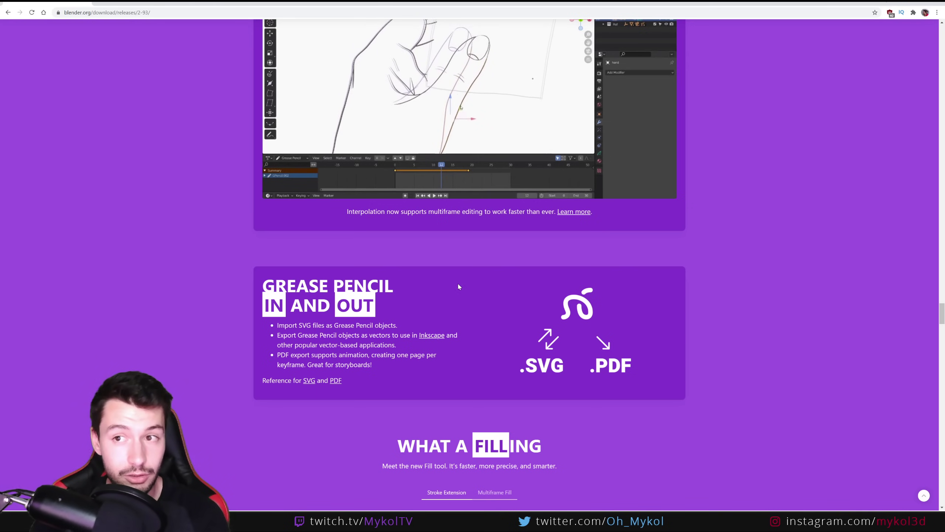
scroll(596, 344, down, 3)
scroll(353, 237, down, 5)
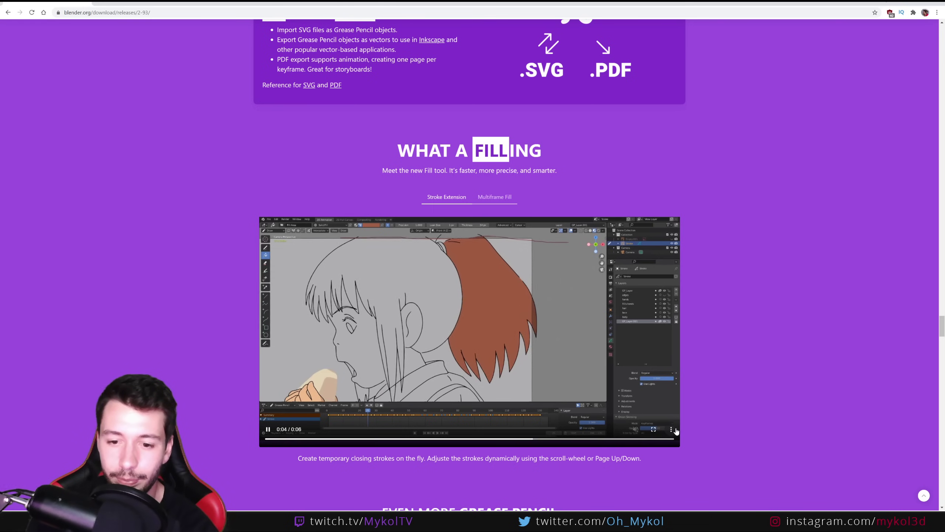
- Watch the Stroke Extension fill video full screen, return to the page, and show the Multiframe Fill demo
click(668, 429)
click(755, 397)
click(654, 429)
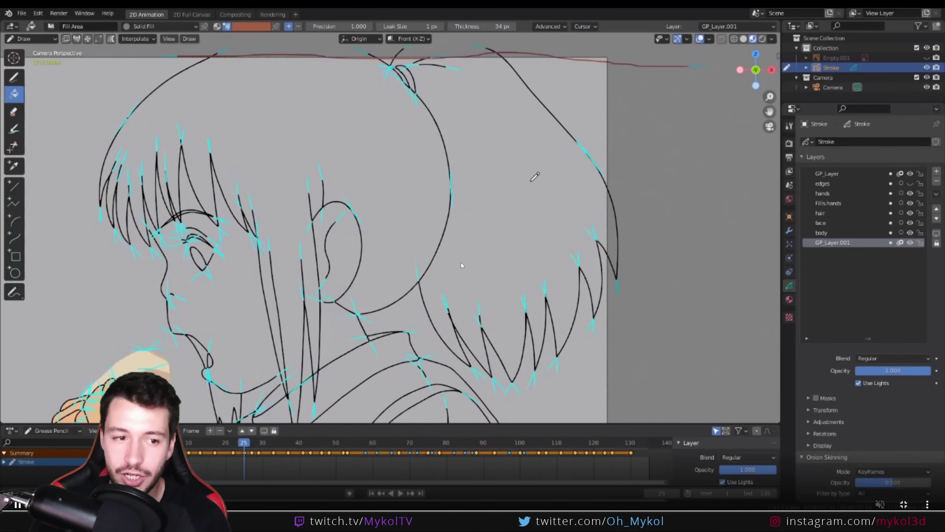
key(Escape)
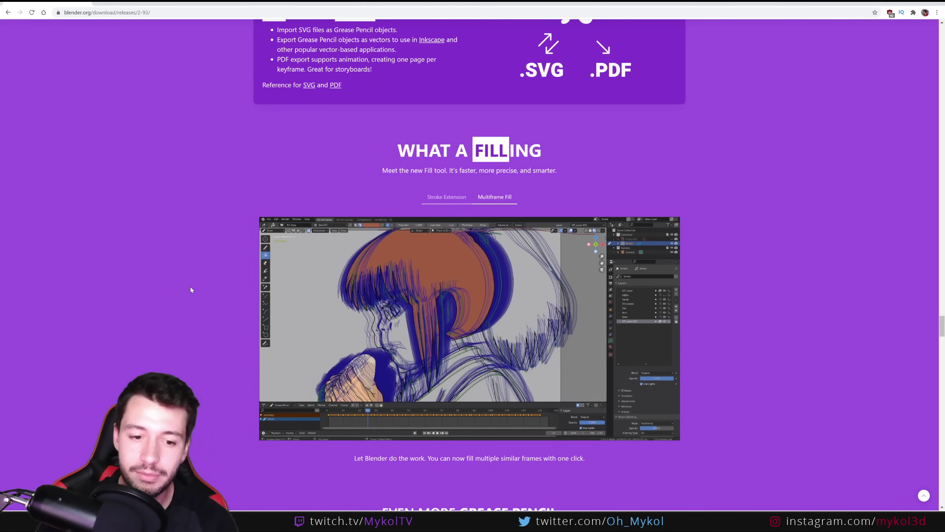
- Review the Multiframe Fill and Even More Grease Pencil sections, continuing to the Eevee volumetrics comparison
scroll(52, 205, down, 3)
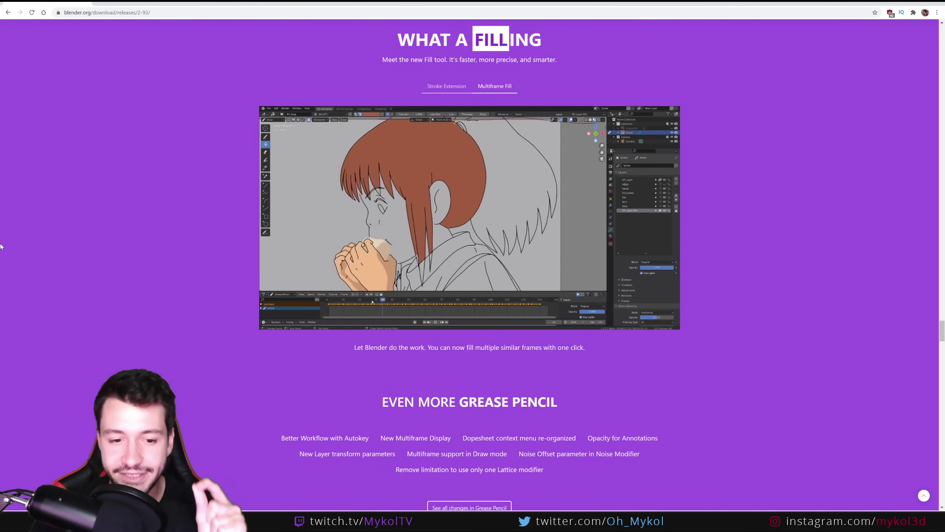
scroll(339, 263, down, 4)
scroll(326, 325, down, 18)
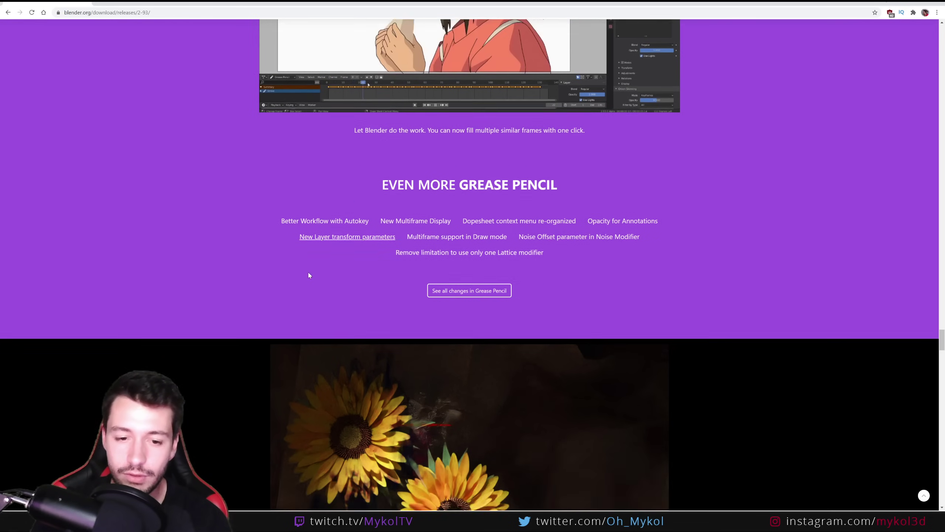
scroll(210, 263, down, 5)
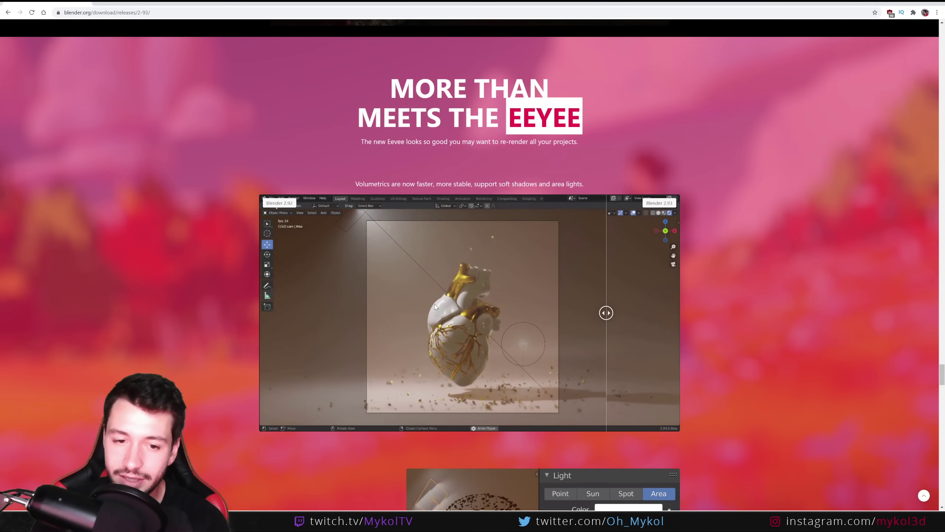
- Compare the Blender 2.92 and 2.93 Eevee volumetrics with the image slider, continuing to Eevee Influencers and Depth of Field
drag(612, 316, 133, 303)
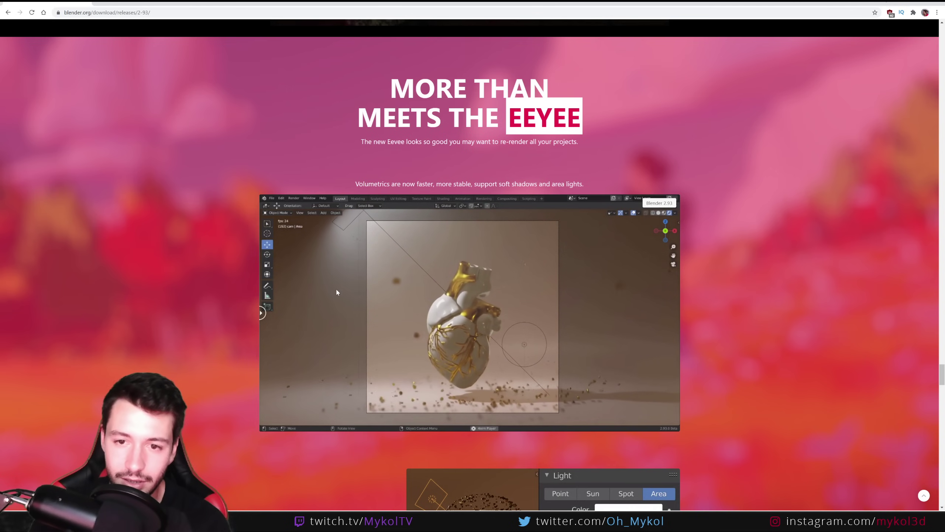
drag(260, 313, 665, 321)
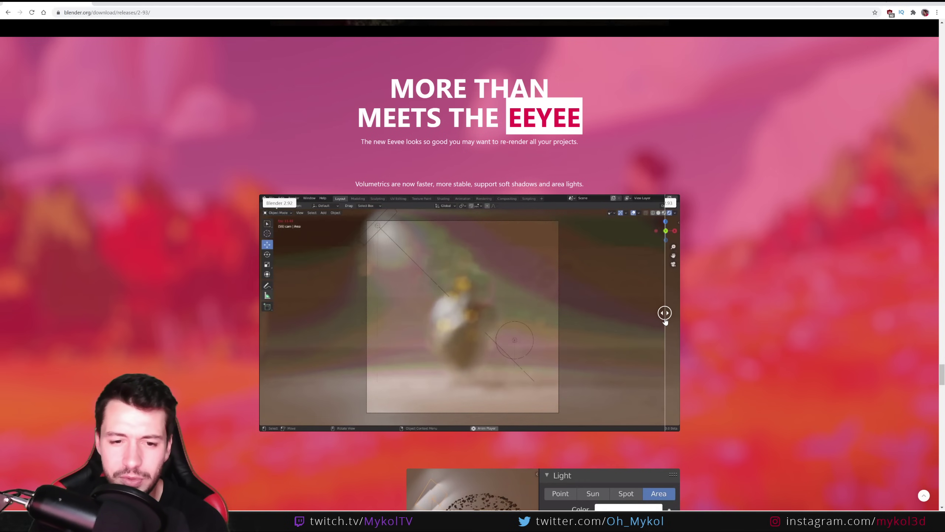
drag(665, 320, 267, 337)
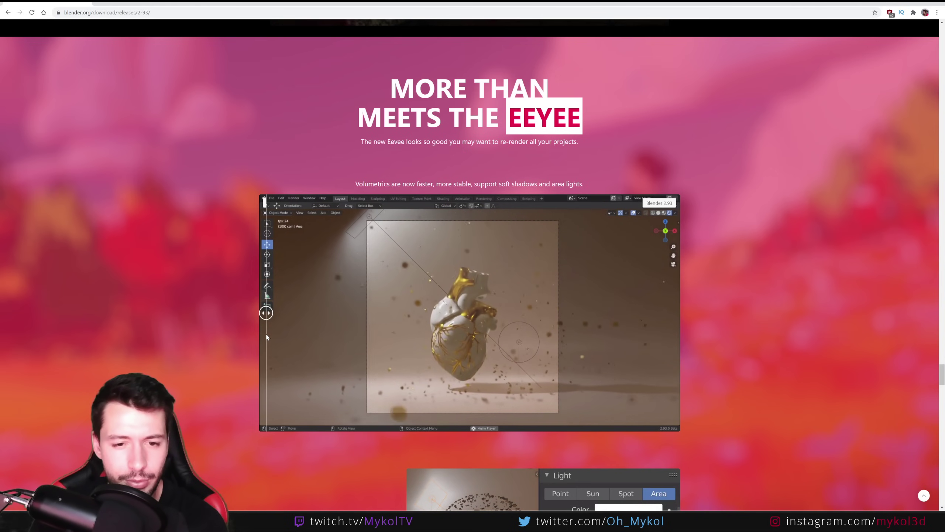
scroll(165, 339, down, 7)
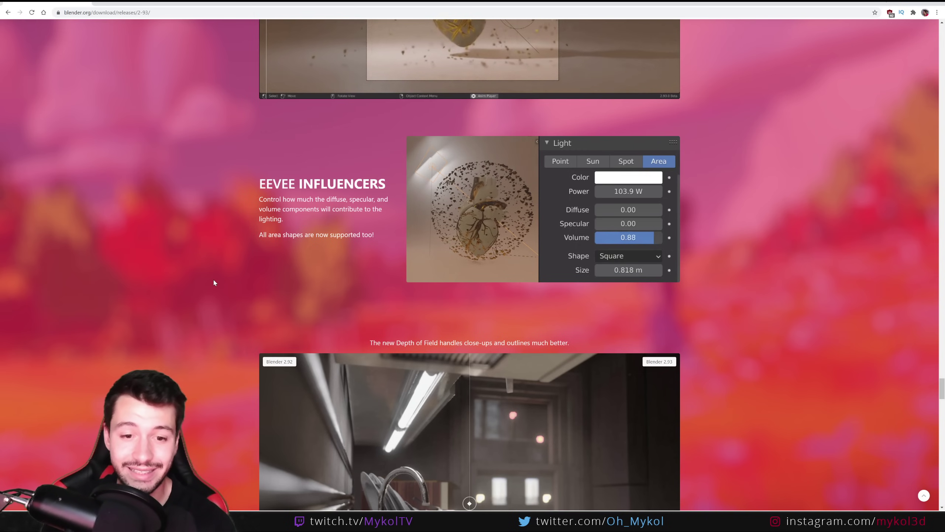
- Compare the Blender 2.92 and 2.93 Depth of Field renders of the kitchen scene by sweeping the image slider across
scroll(452, 345, down, 4)
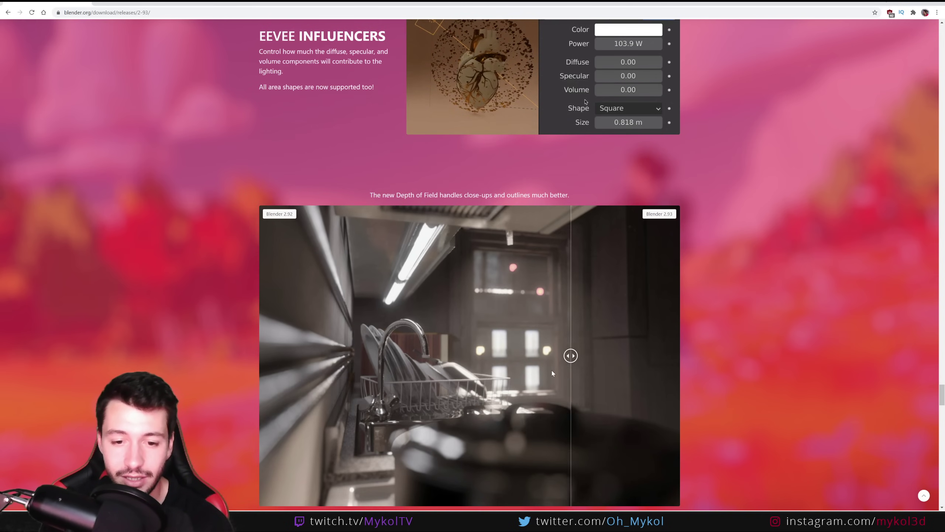
scroll(590, 328, down, 3)
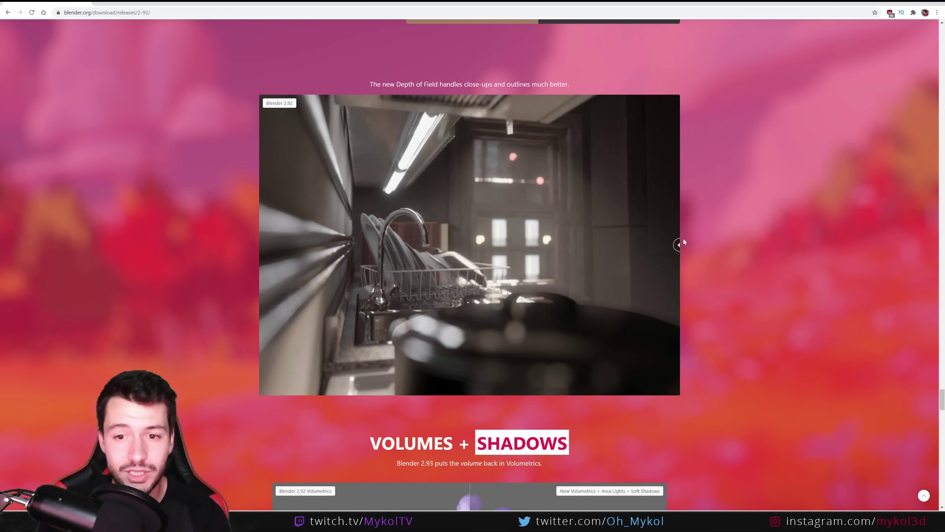
drag(678, 253, 252, 294)
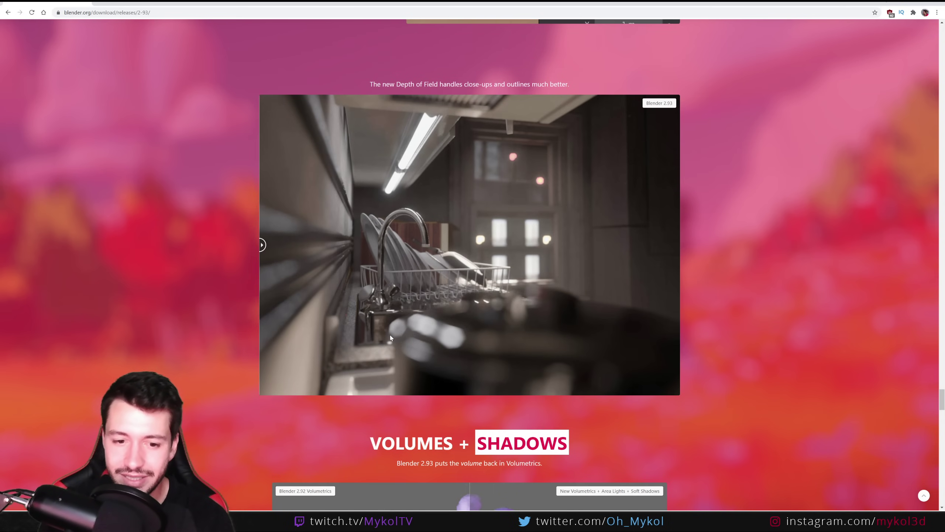
- Continue to Volumes + Shadows and compare the Blender 2.92 and new volumetrics smoke renders with the image slider
scroll(495, 305, down, 9)
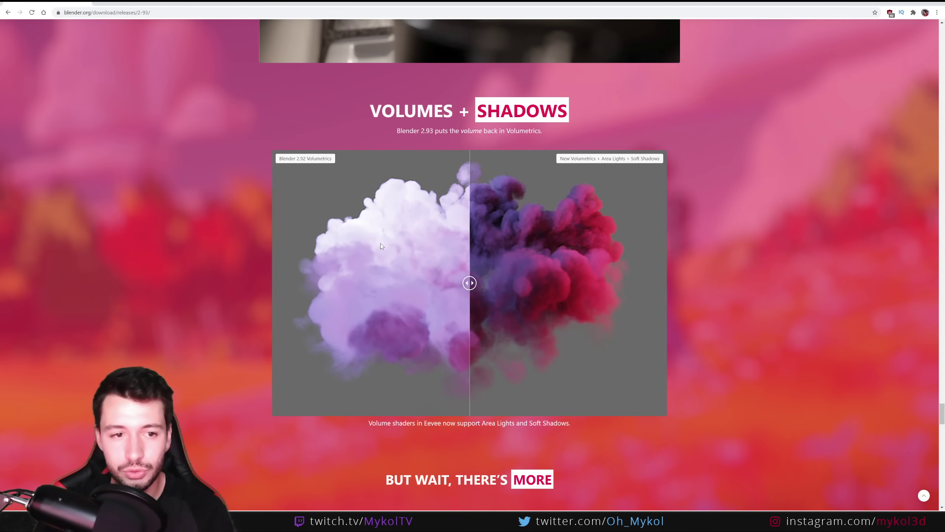
drag(469, 283, 677, 295)
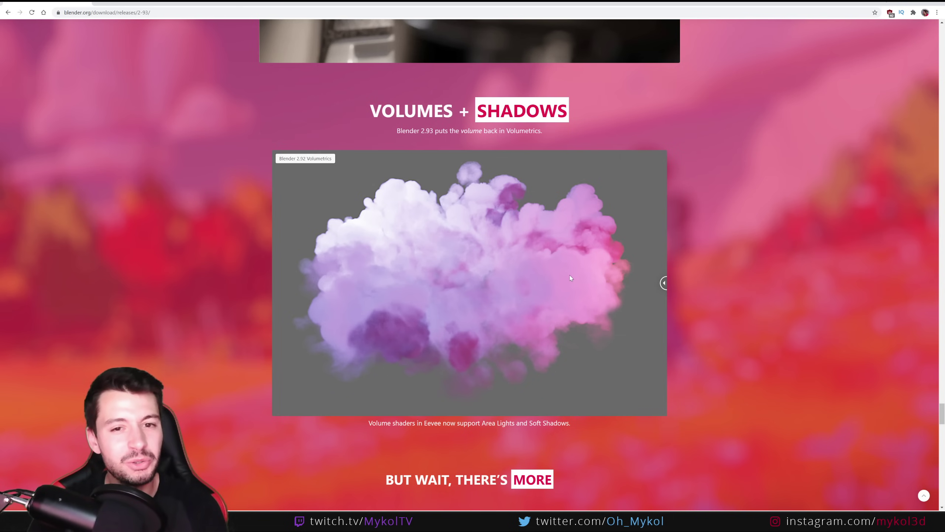
drag(662, 287, 231, 329)
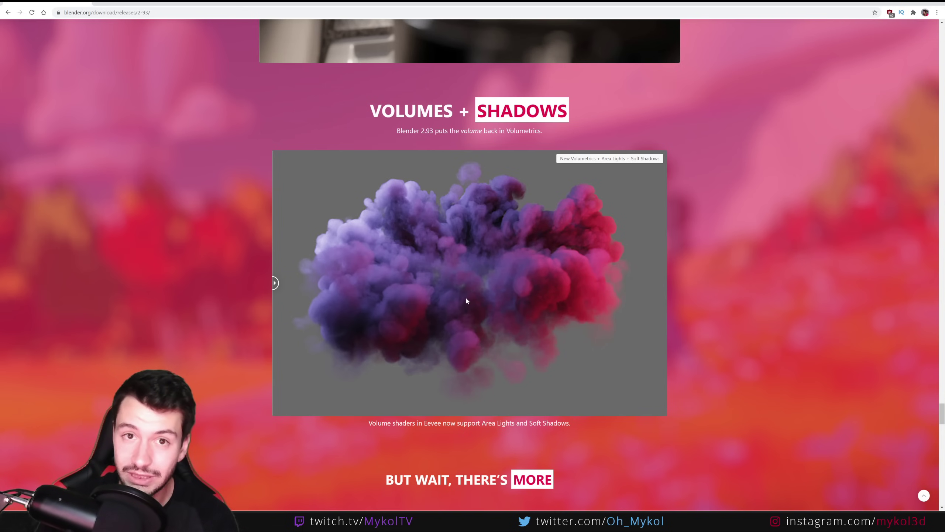
- Review the Cycles Persistent Data section, then view the Area Light Spread and Nicer Subsurface Scattering examples under Looking Sharp
scroll(245, 357, down, 12)
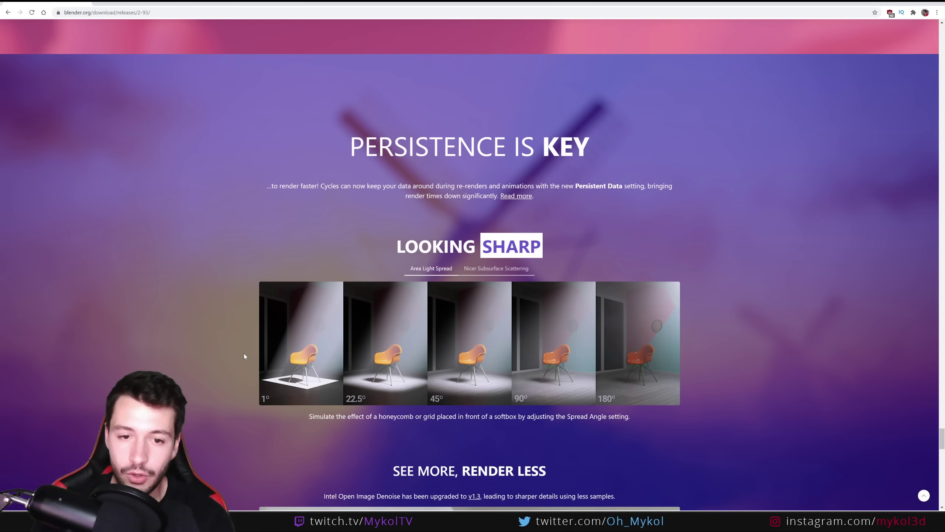
scroll(245, 356, down, 2)
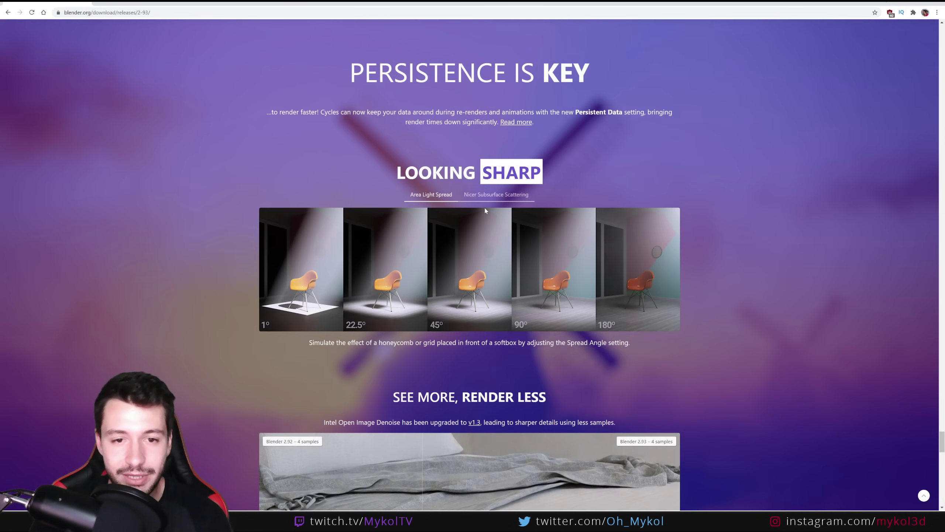
click(491, 194)
click(432, 195)
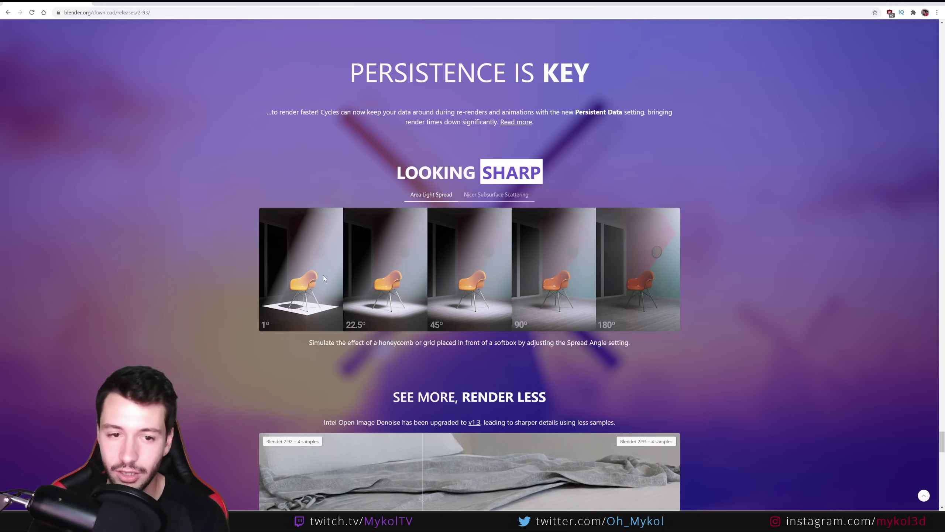
click(497, 199)
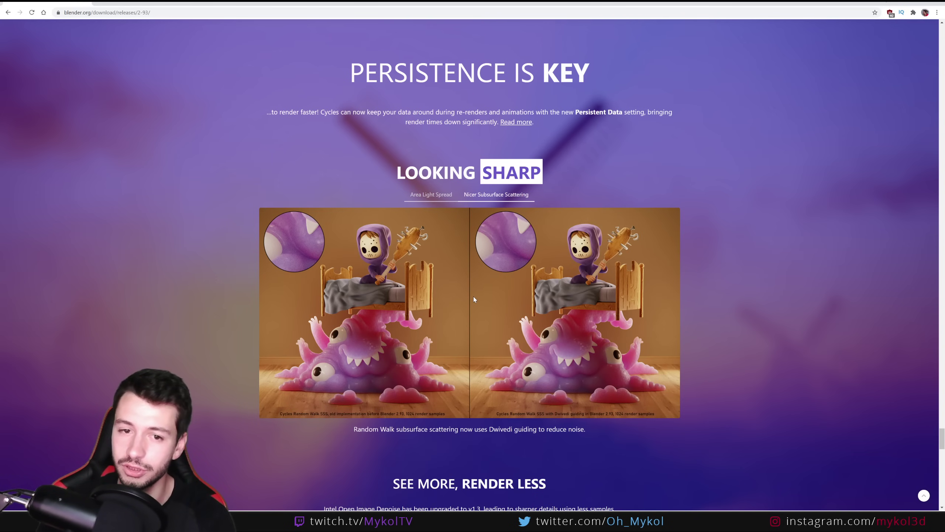
scroll(458, 290, down, 2)
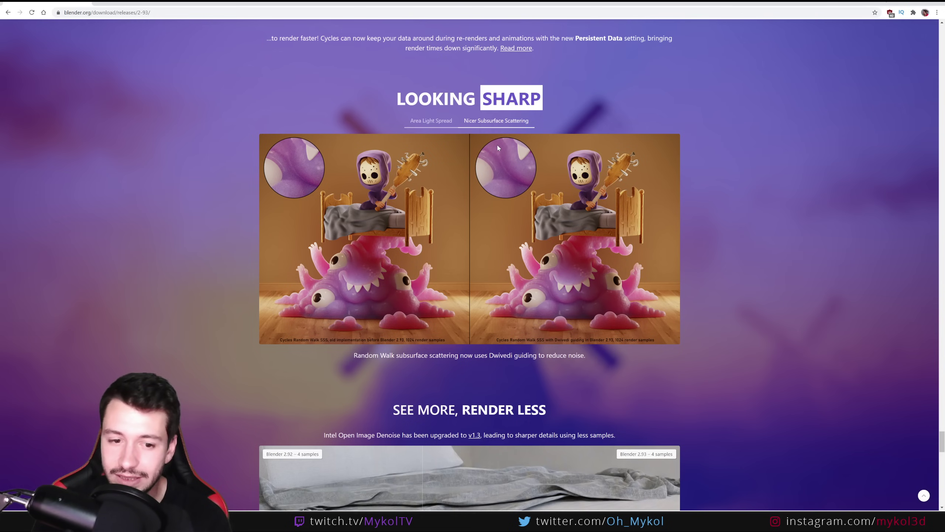
- Compare the 4-sample Blender 2.92 and 2.93 denoising renders with the image slider, continuing to the closing feature list and credits
scroll(292, 240, down, 8)
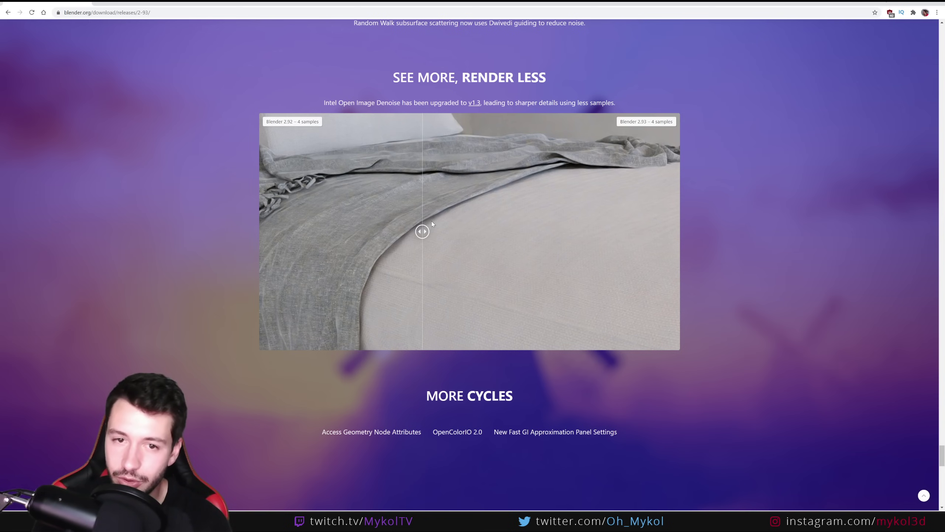
drag(420, 240, 795, 203)
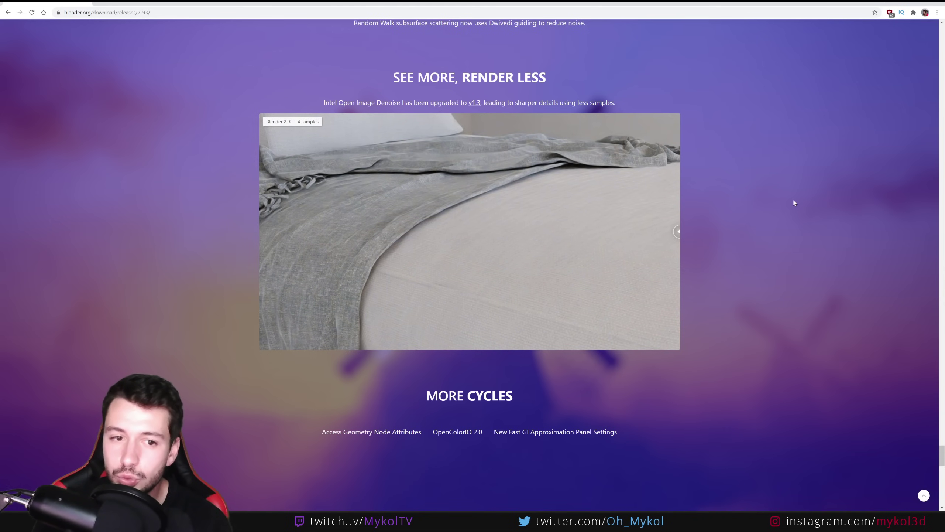
drag(666, 204, 643, 203)
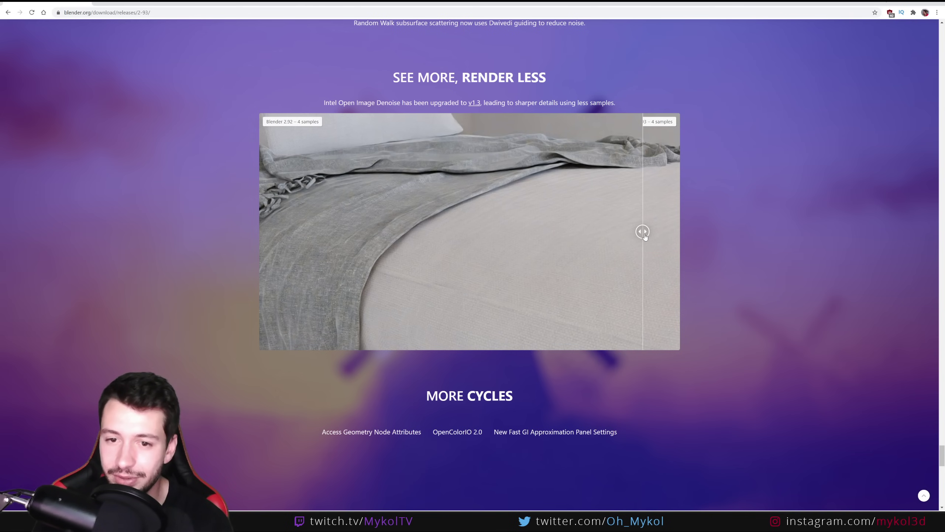
drag(645, 236, 252, 249)
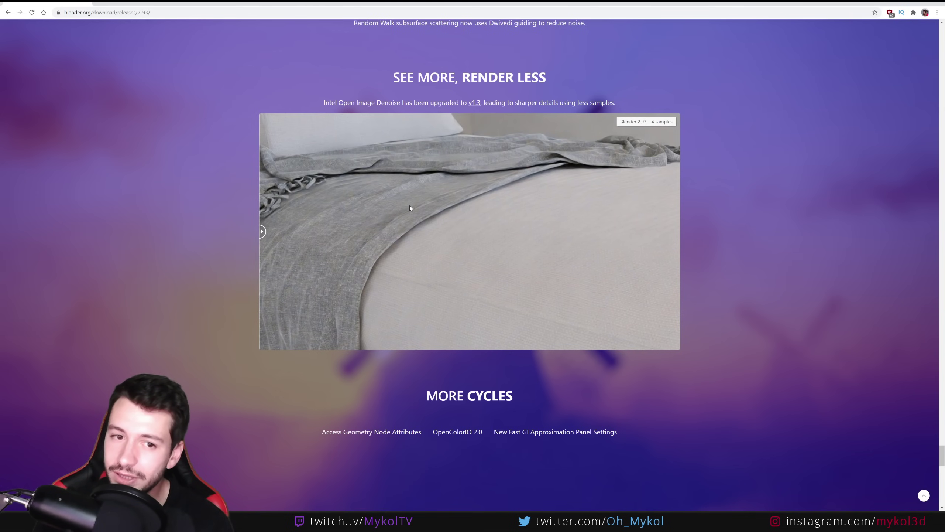
scroll(352, 344, down, 10)
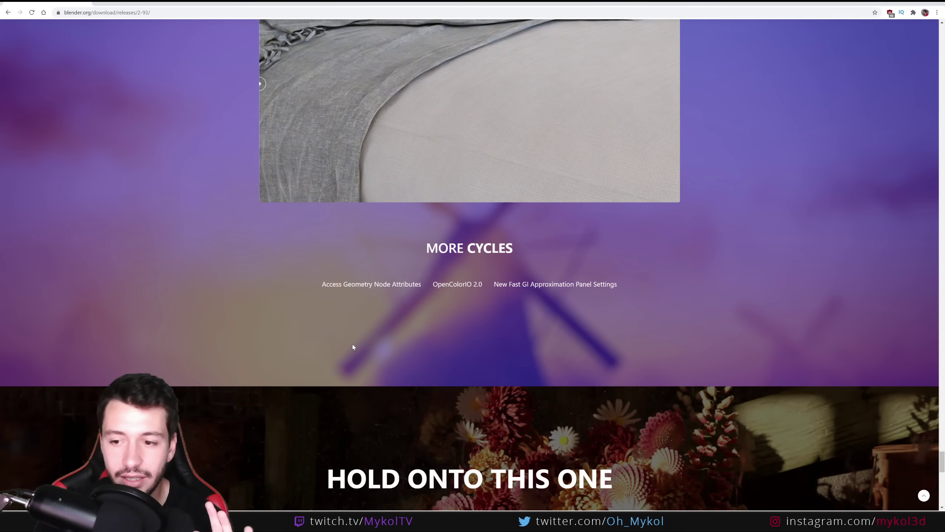
scroll(249, 346, down, 14)
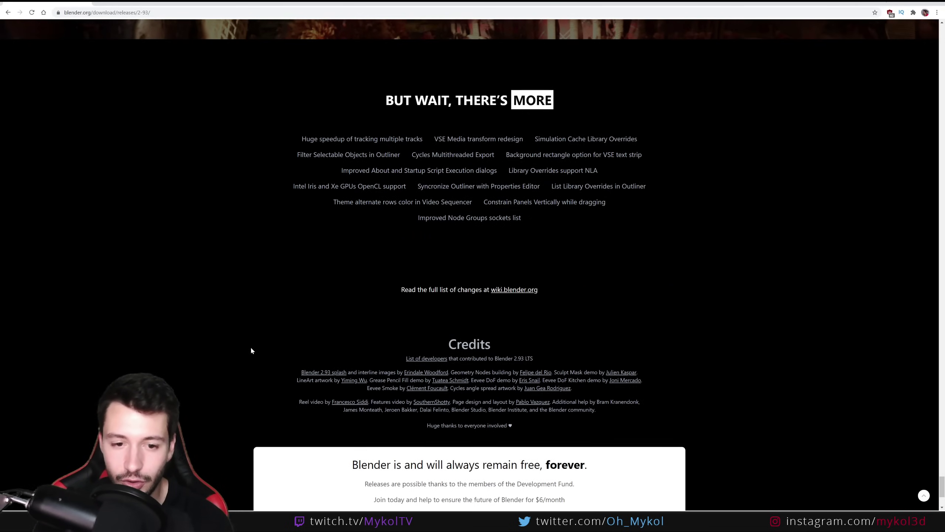
- Go back up the release page through Eevee, Grease Pencil and sculpting to the Geometry Nodes Do More section
scroll(245, 352, up, 9)
scroll(247, 346, up, 15)
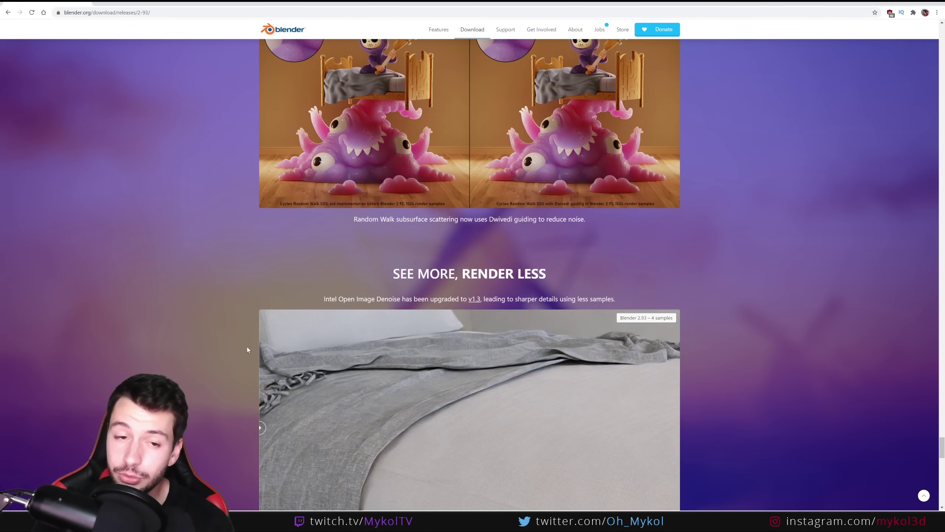
scroll(246, 346, up, 15)
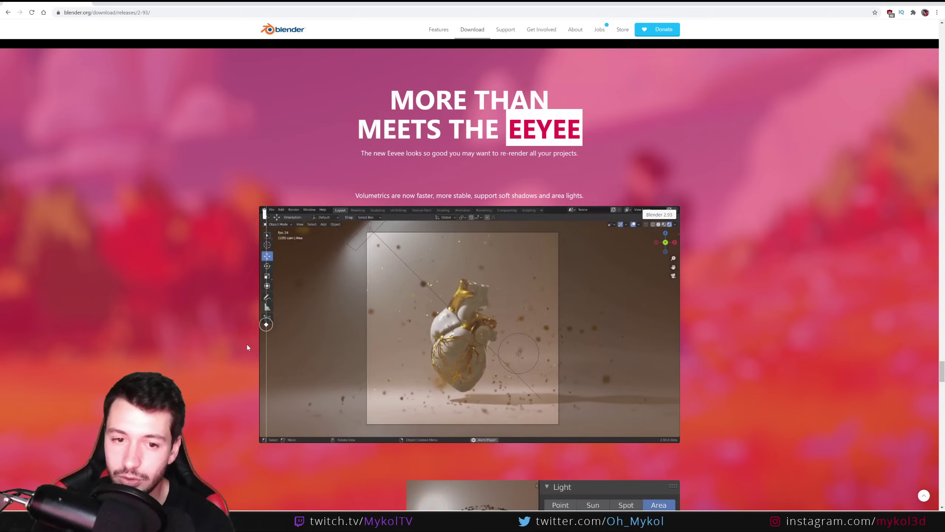
scroll(270, 336, up, 15)
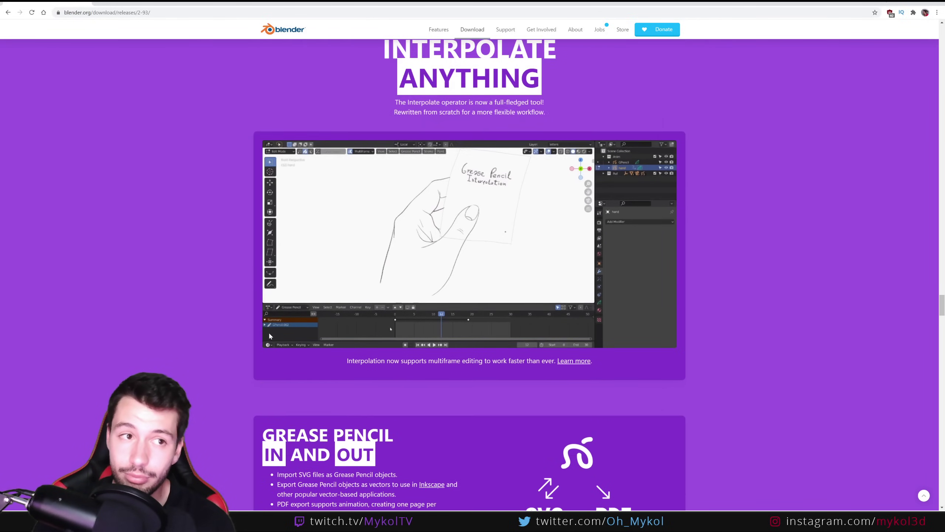
scroll(270, 335, up, 15)
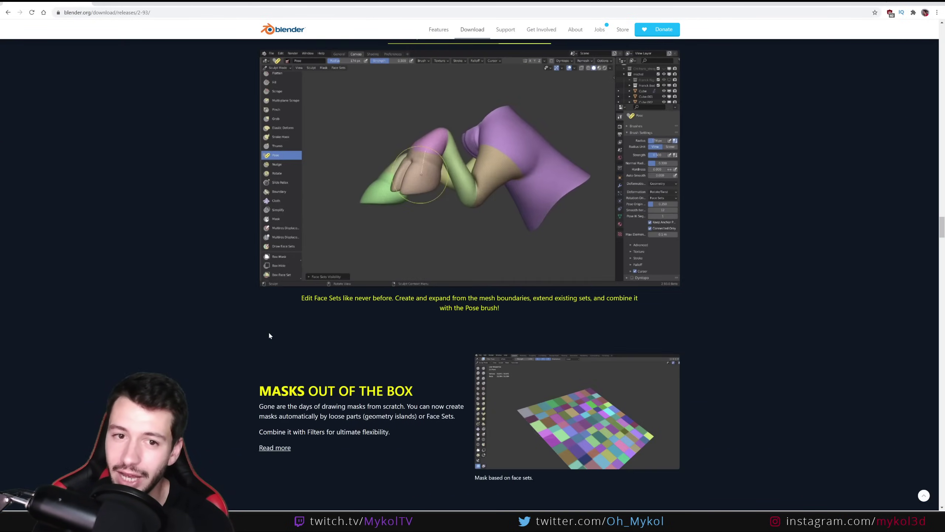
scroll(269, 335, up, 15)
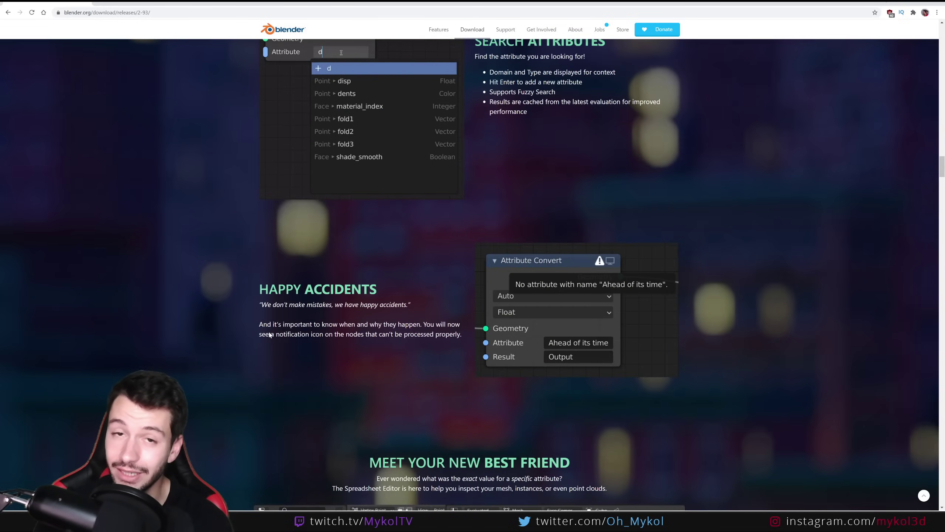
scroll(270, 335, up, 15)
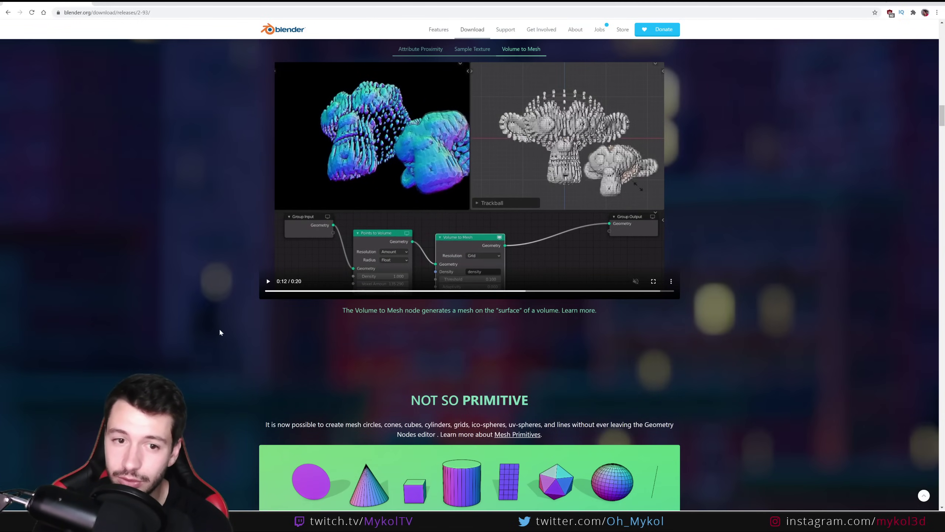
scroll(219, 331, down, 5)
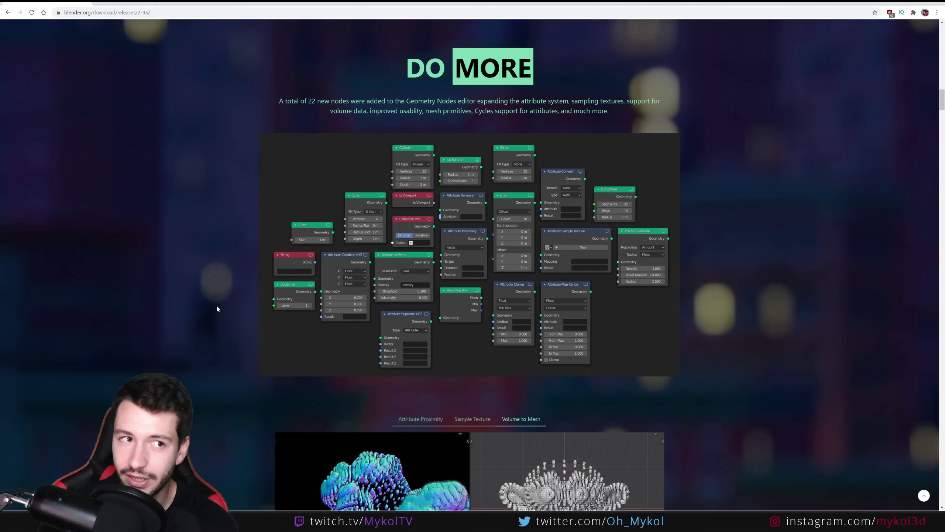